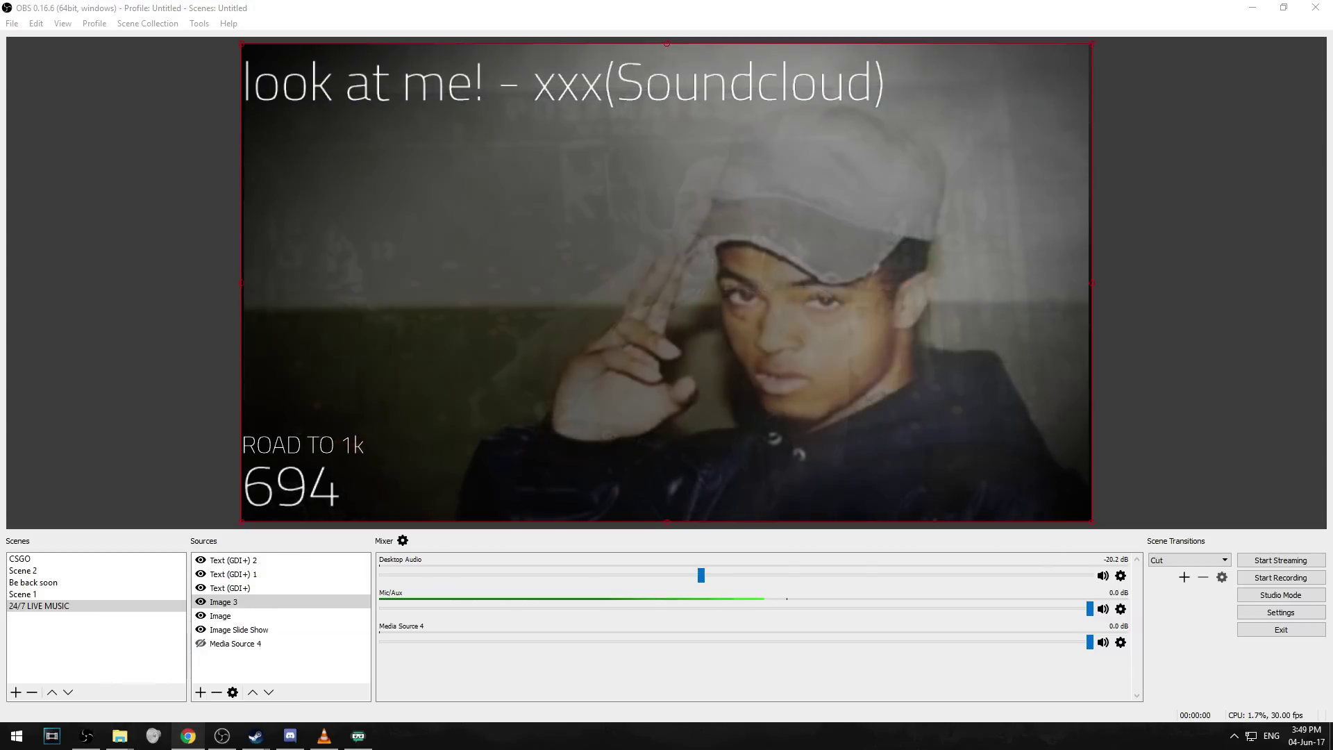
Bring Chrome forward, showing the obsproject.com download page for OBS 19.0.2
{"action": "key", "text": "alt+Tab"}
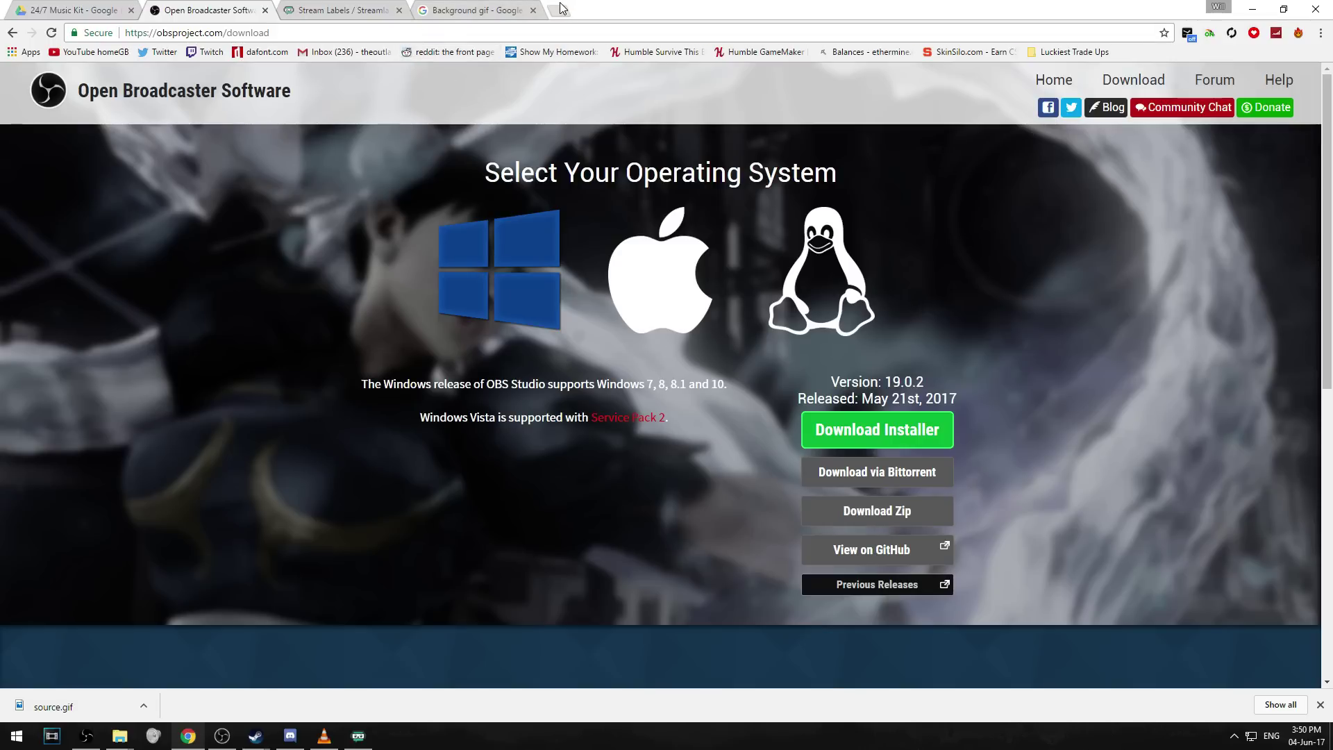
Show the 24/7 Music Kit Drive folder, then restore Chrome so OBS shows behind it
{"action": "left_click", "coordinate": [87, 12]}
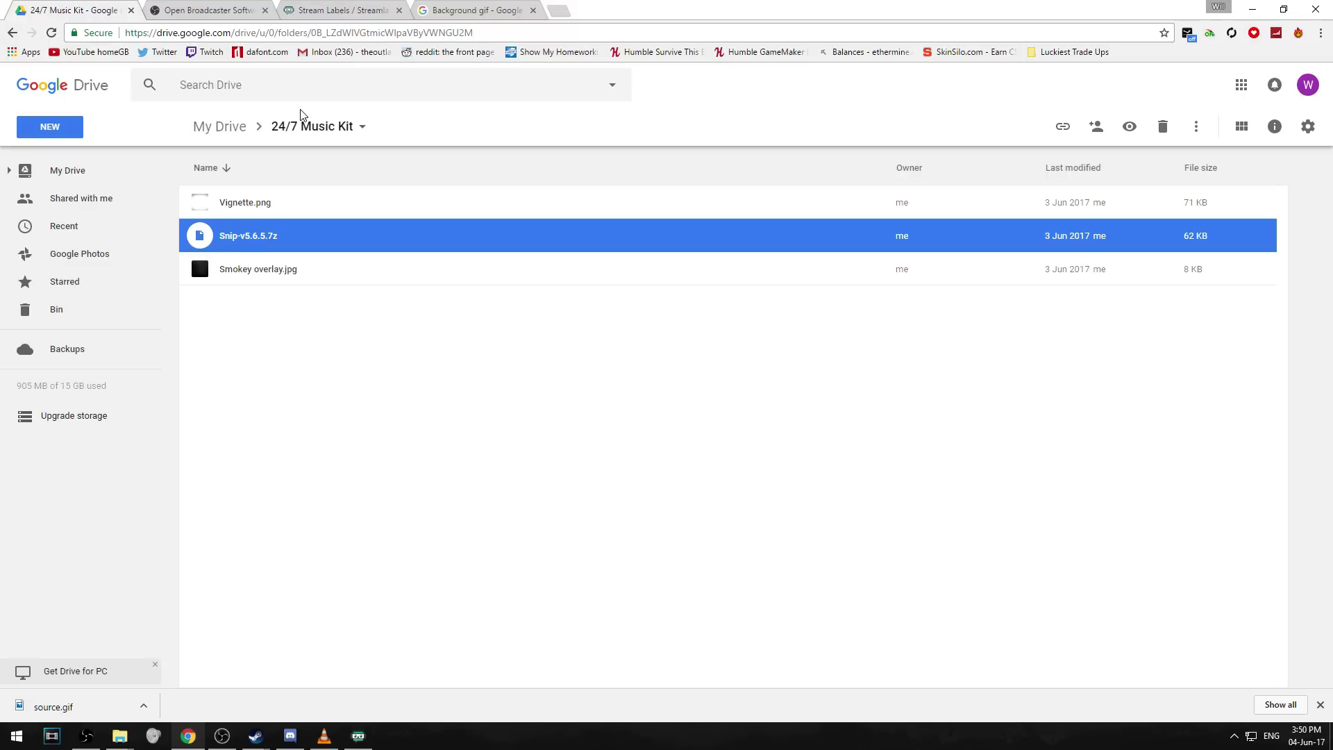
{"action": "left_click_drag", "start_coordinate": [601, 7], "coordinate": [1104, 289]}
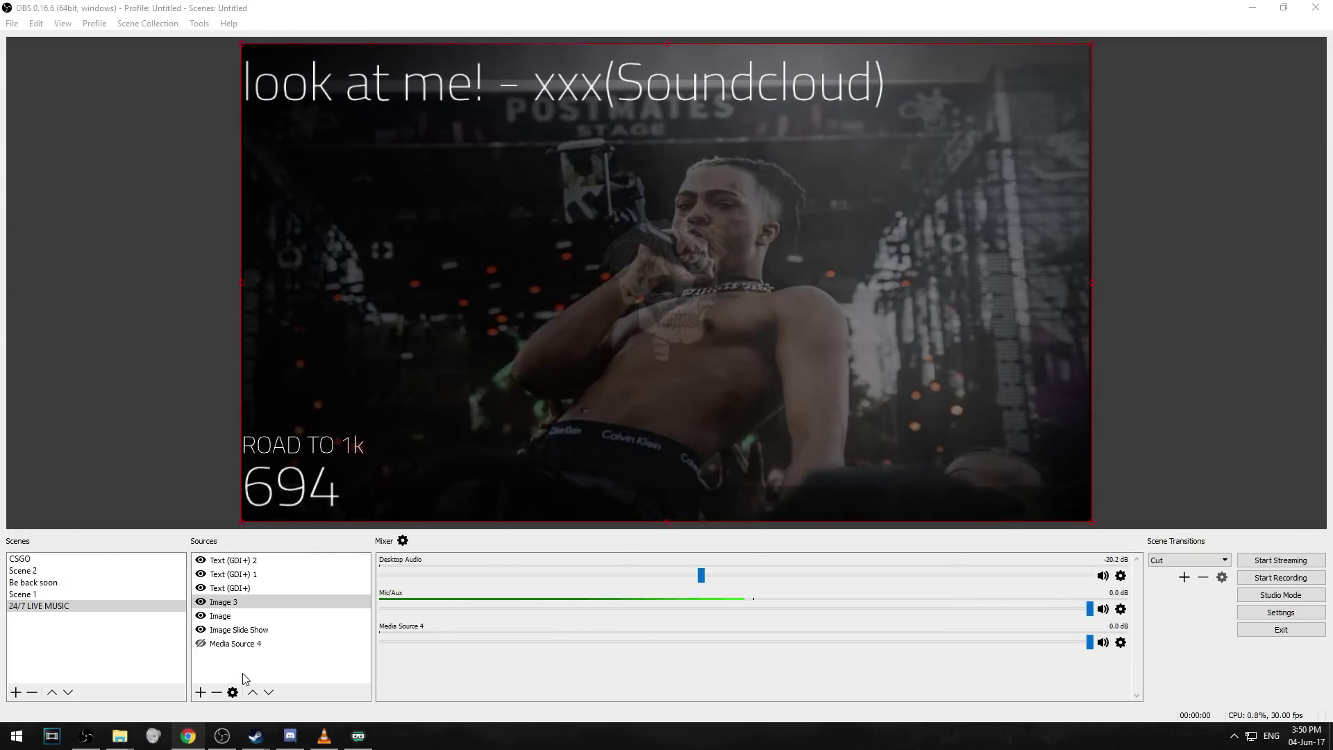
Bring up the Documents › Snip folder window, enlarged and moved to show all its files
{"action": "mouse_move", "coordinate": [118, 740]}
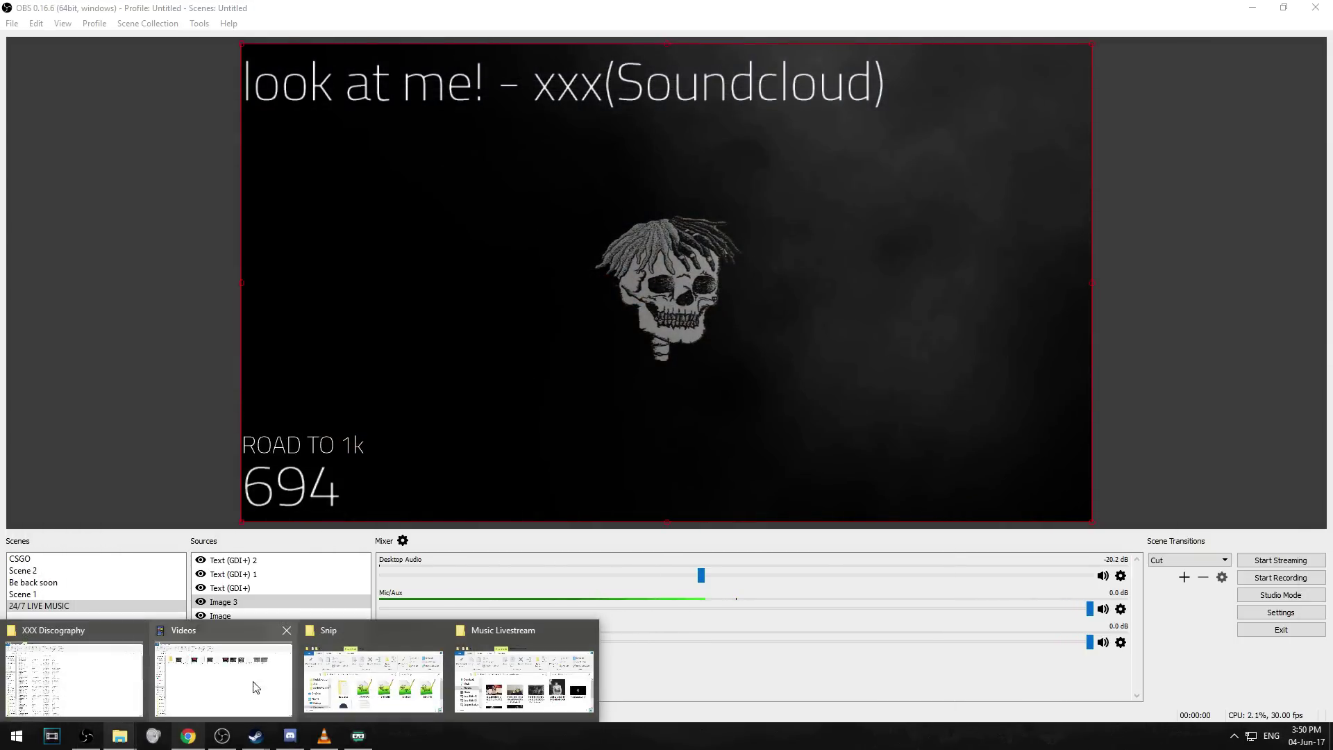
{"action": "left_click", "coordinate": [321, 677]}
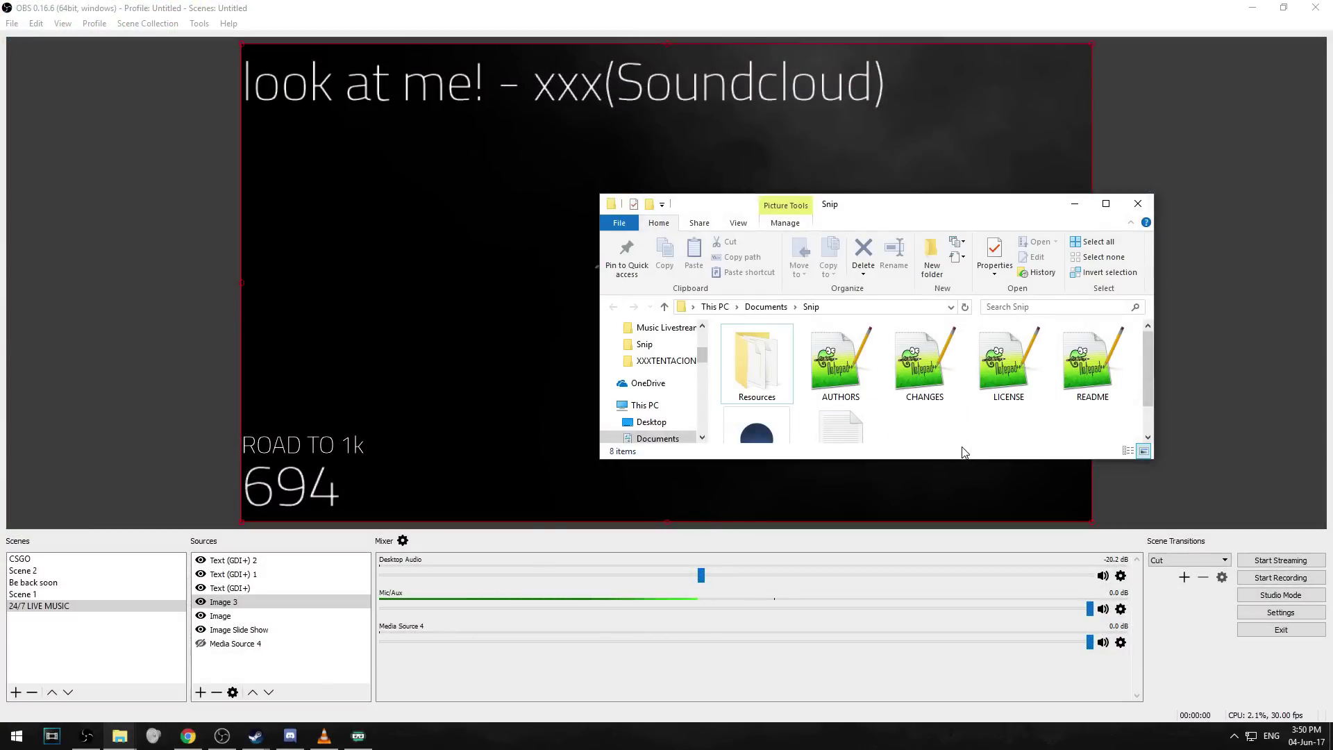
{"action": "left_click_drag", "start_coordinate": [970, 460], "coordinate": [955, 541]}
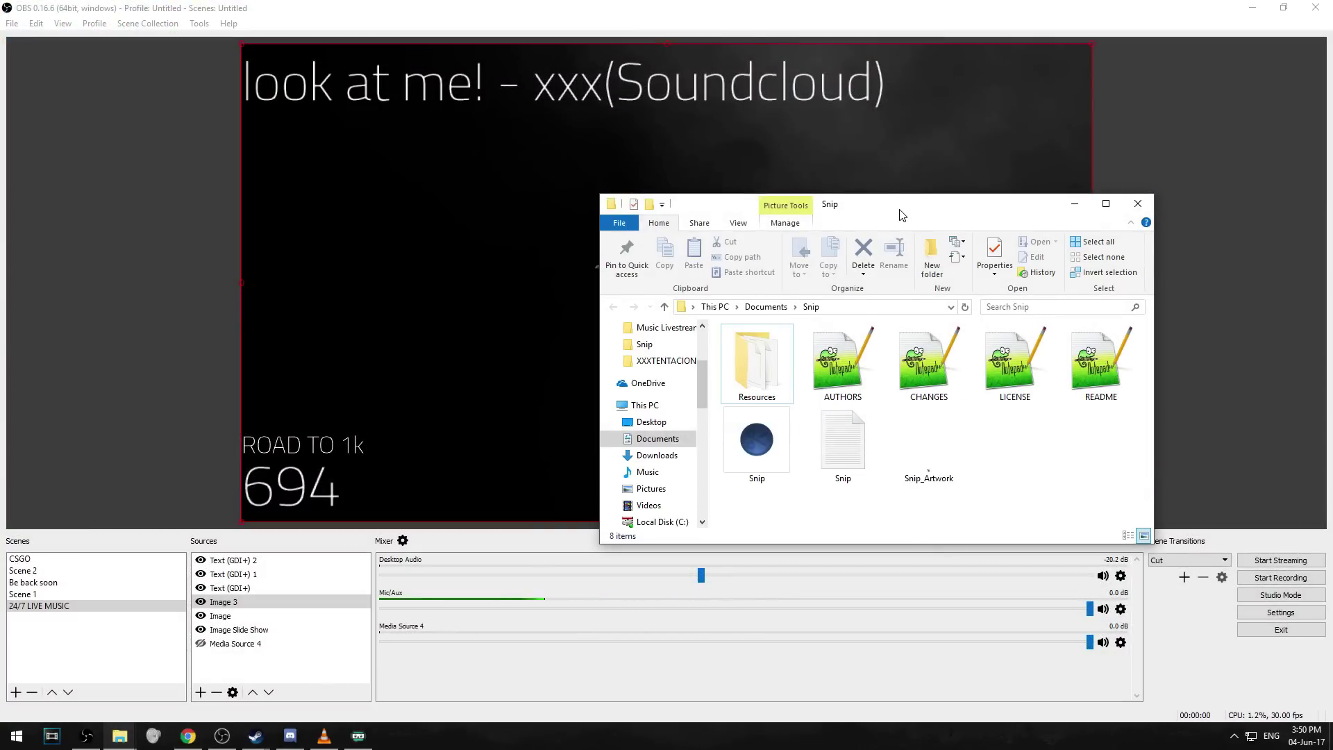
{"action": "left_click_drag", "start_coordinate": [899, 210], "coordinate": [645, 2]}
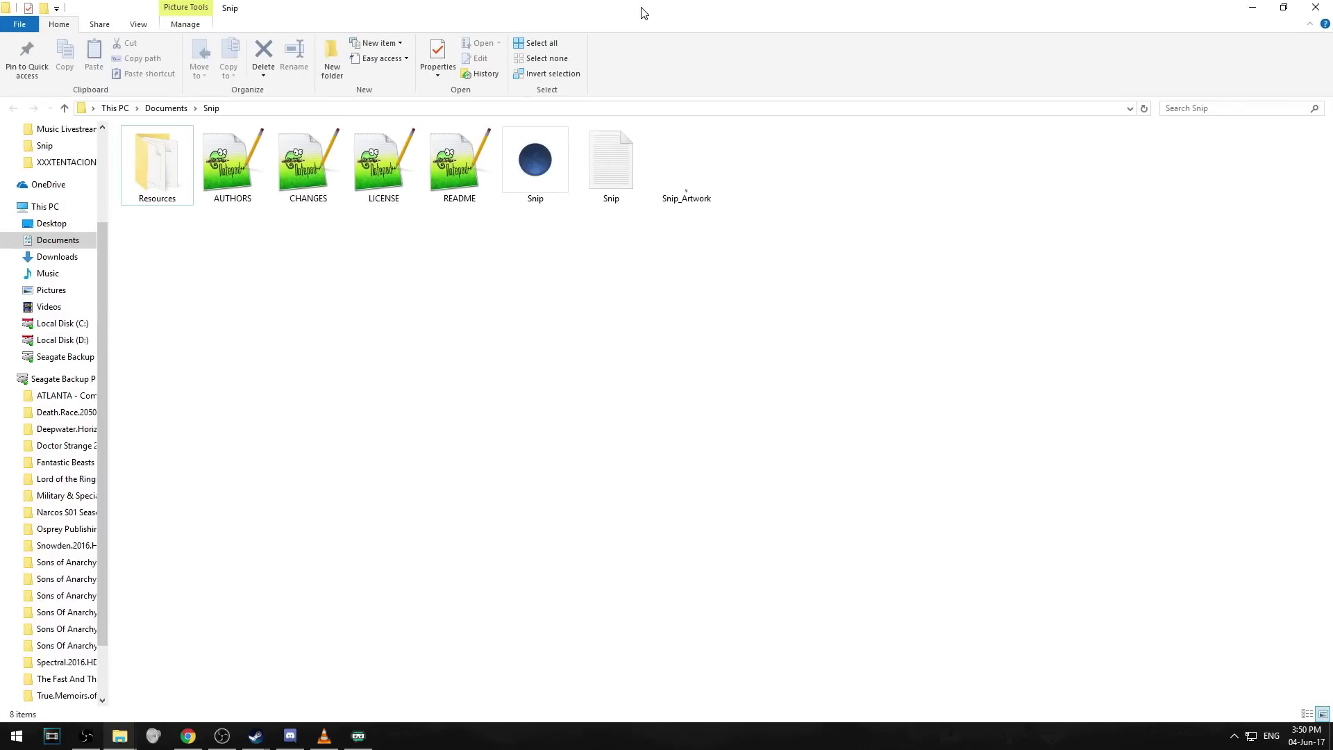
Launch Snip.exe and save its output format settings from the tray menu
{"action": "double_click", "coordinate": [559, 176]}
{"action": "left_click", "coordinate": [720, 383]}
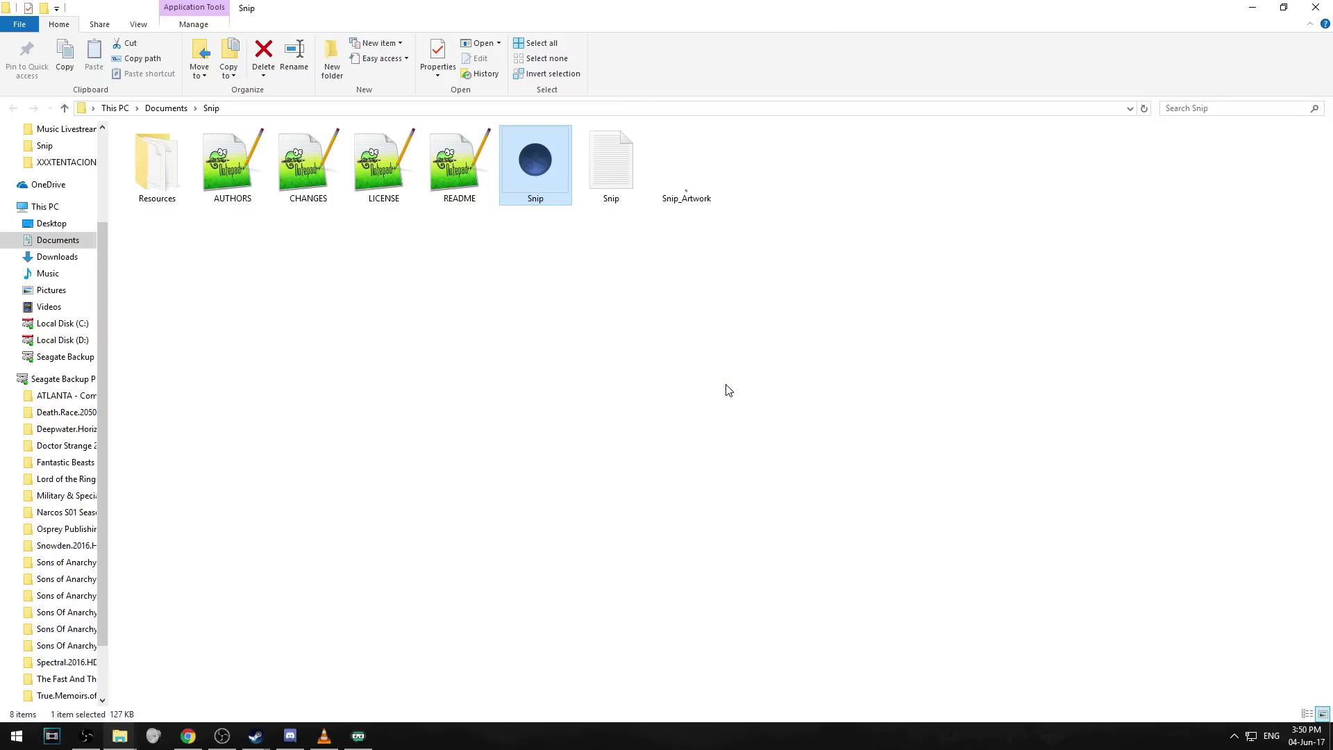
{"action": "left_click", "coordinate": [1234, 736]}
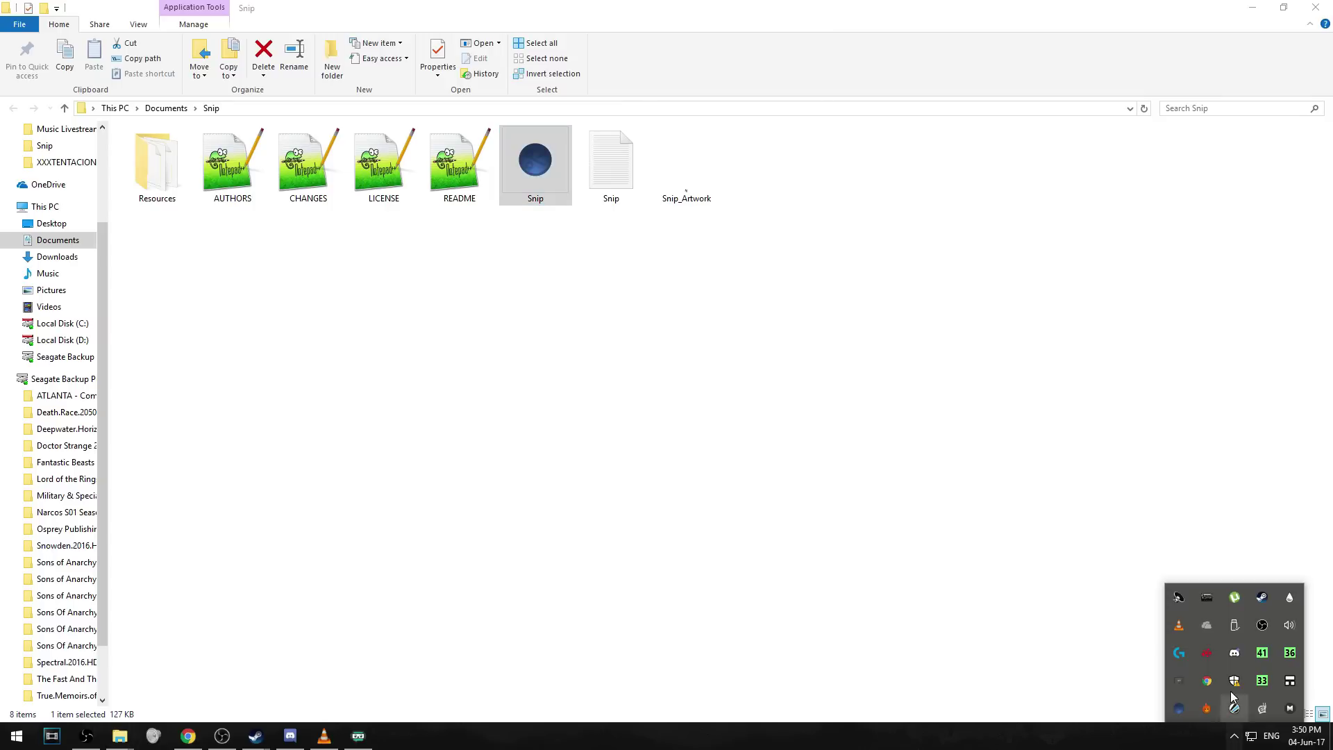
{"action": "right_click", "coordinate": [1180, 710]}
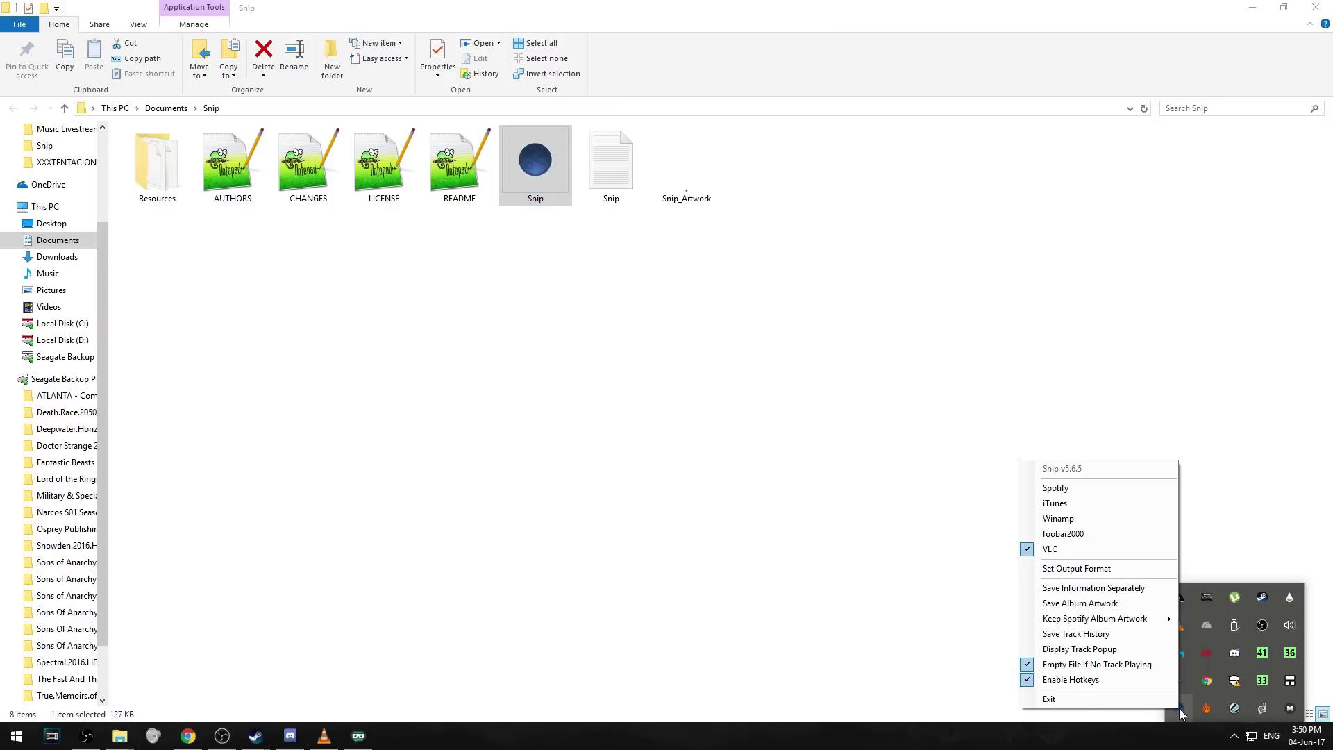
{"action": "left_click", "coordinate": [1103, 570]}
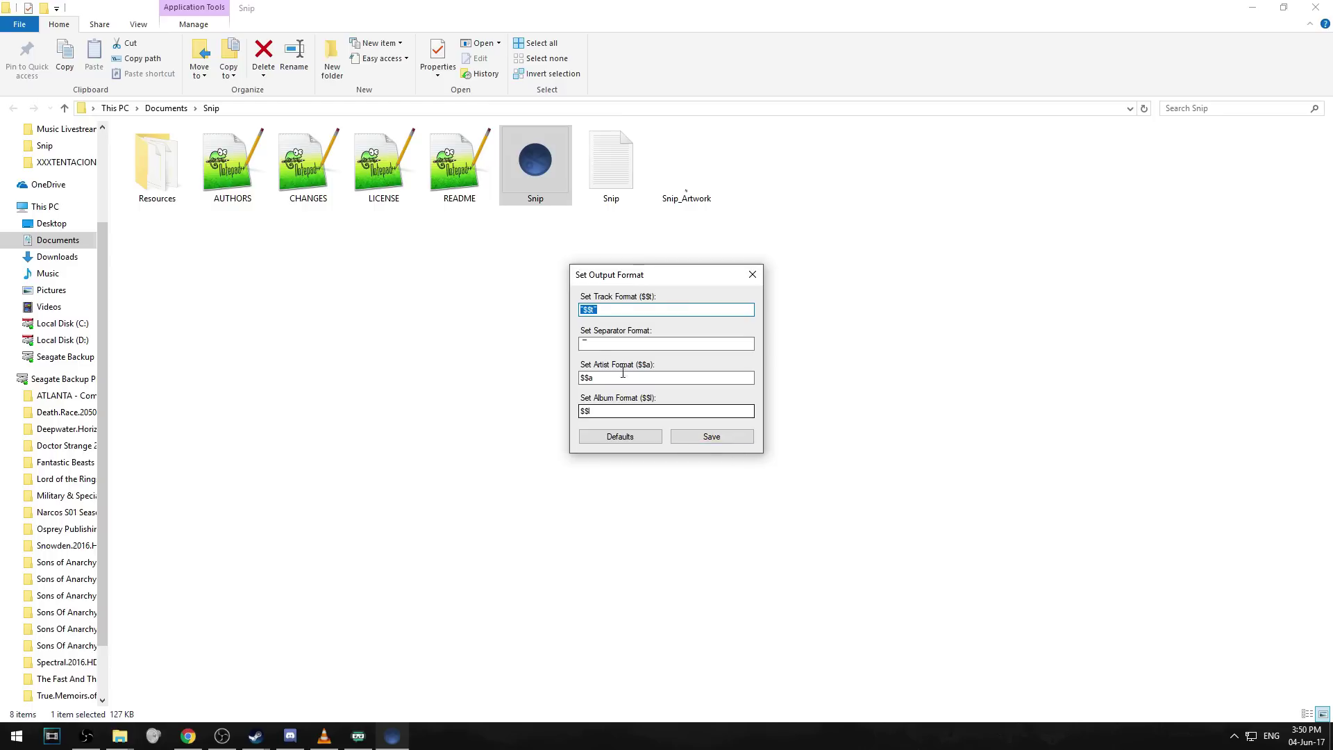
{"action": "key", "text": "Tab"}
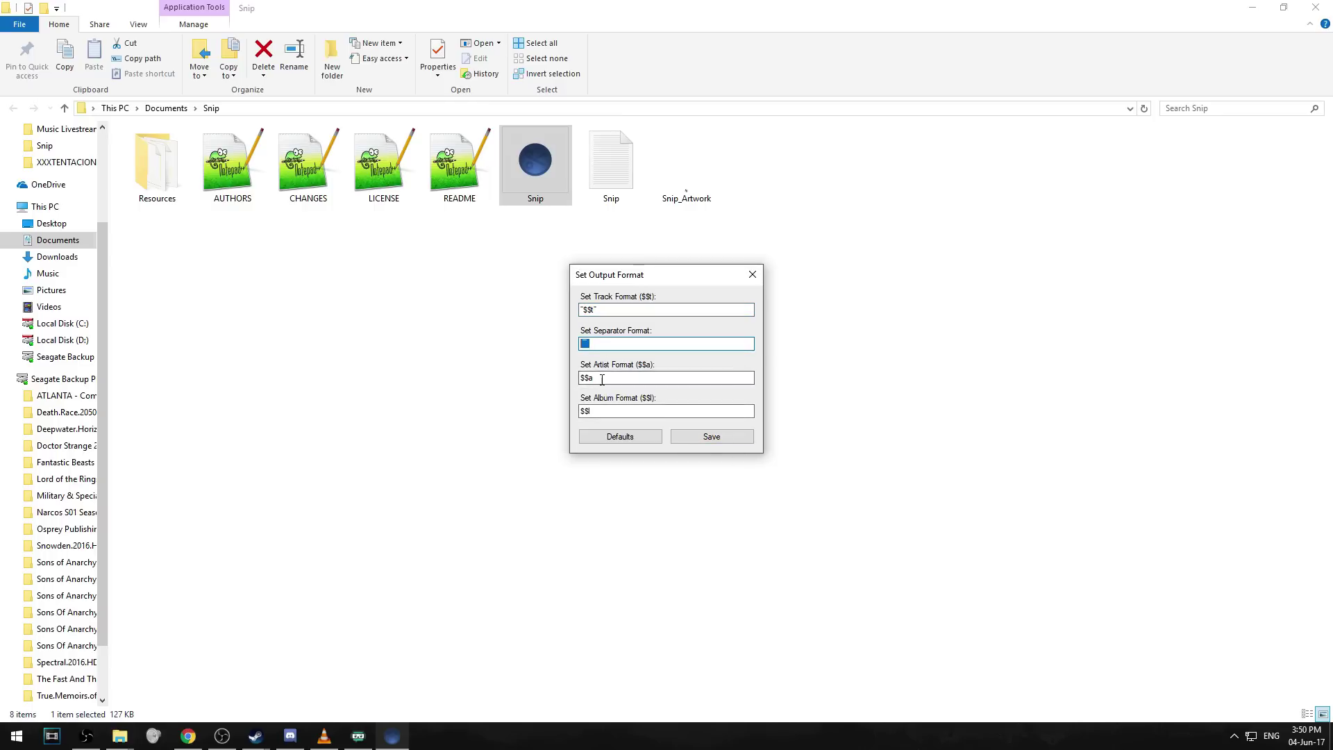
{"action": "key", "text": "Tab"}
{"action": "key", "text": "Tab"}
{"action": "left_click", "coordinate": [697, 436]}
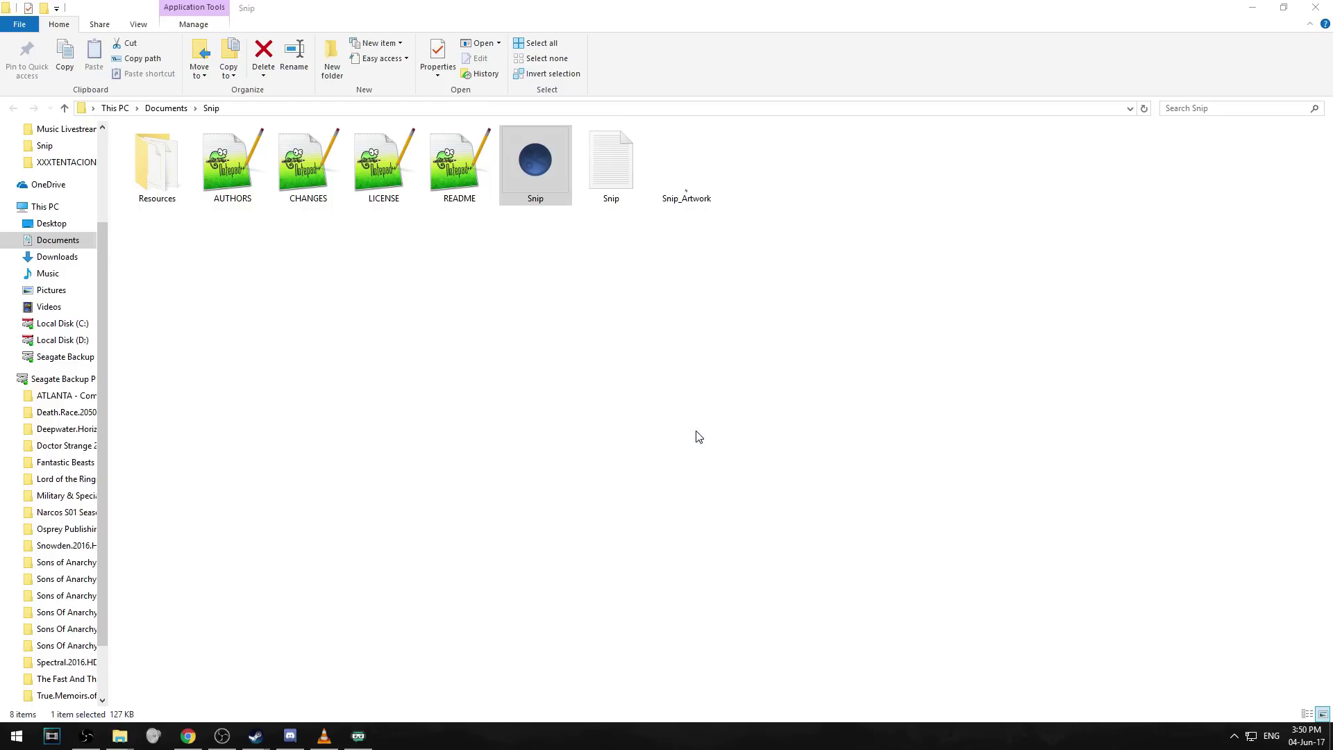
{"action": "left_click", "coordinate": [1233, 736]}
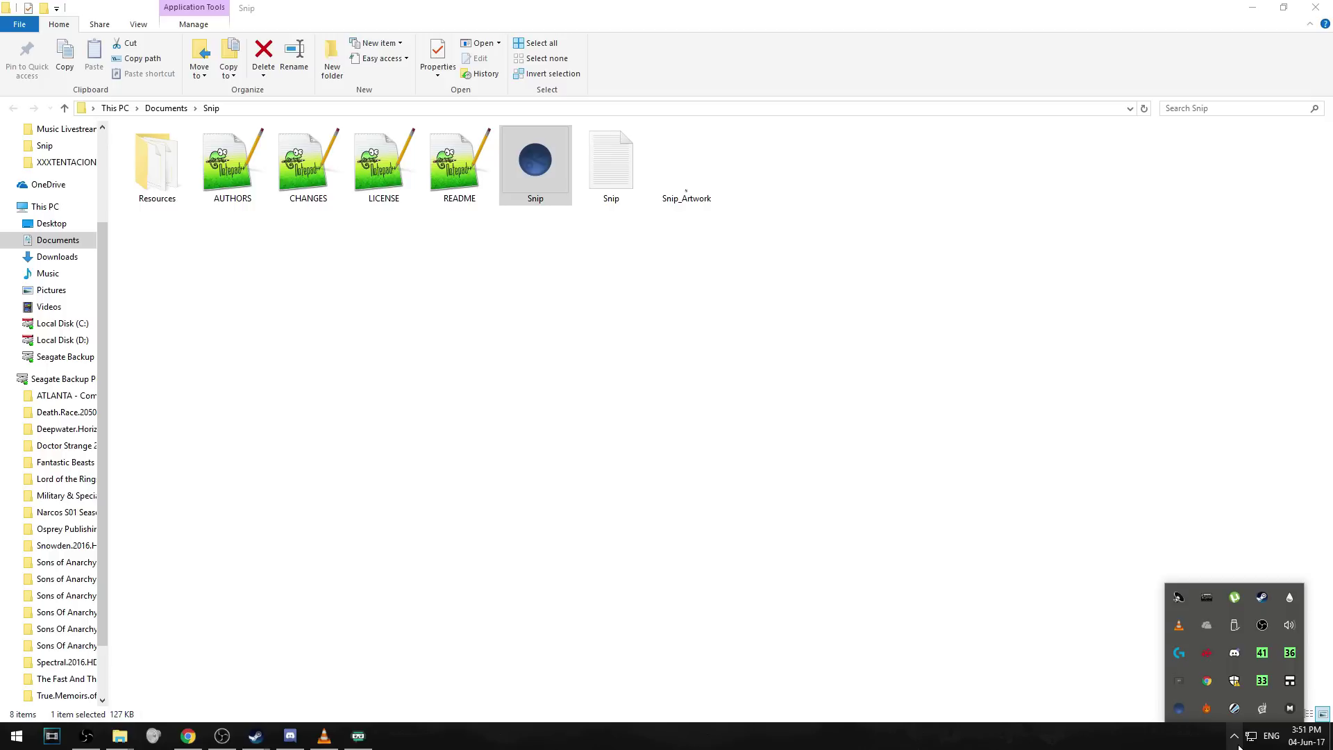
{"action": "right_click", "coordinate": [1189, 716]}
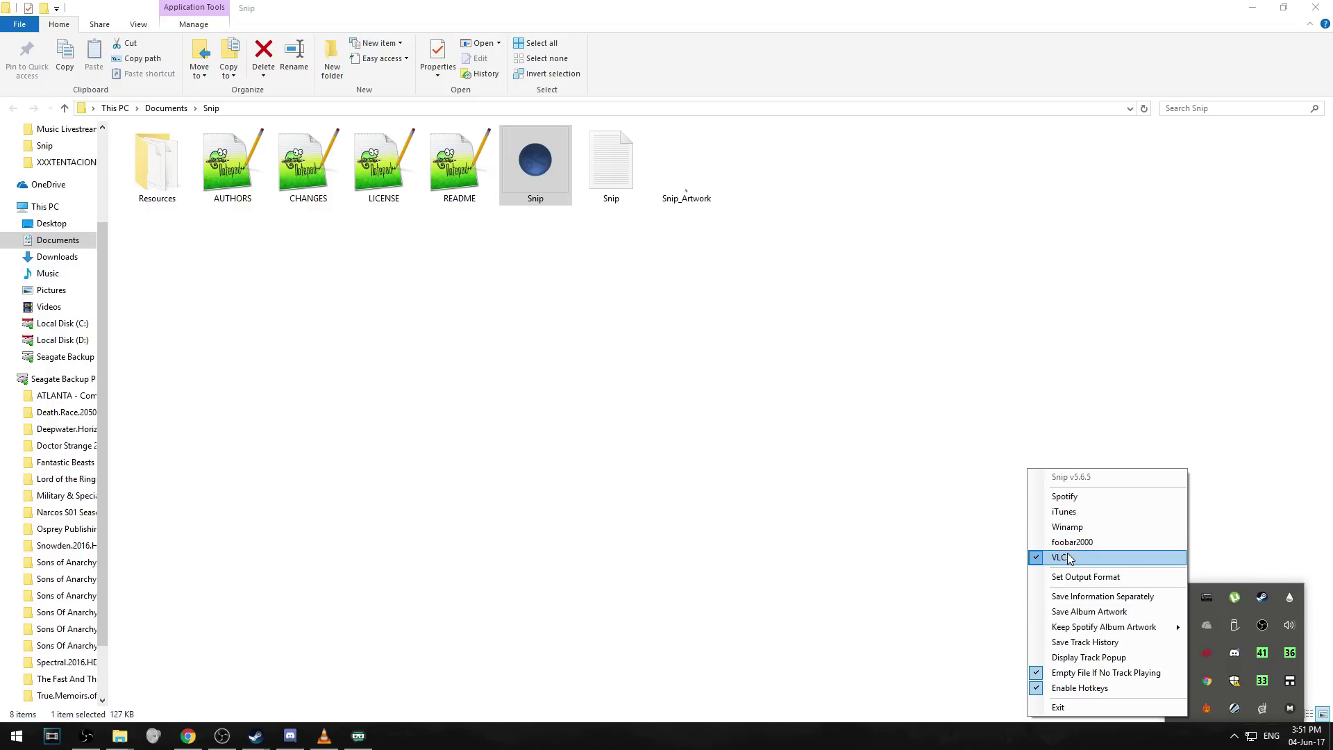
{"action": "left_click", "coordinate": [602, 601]}
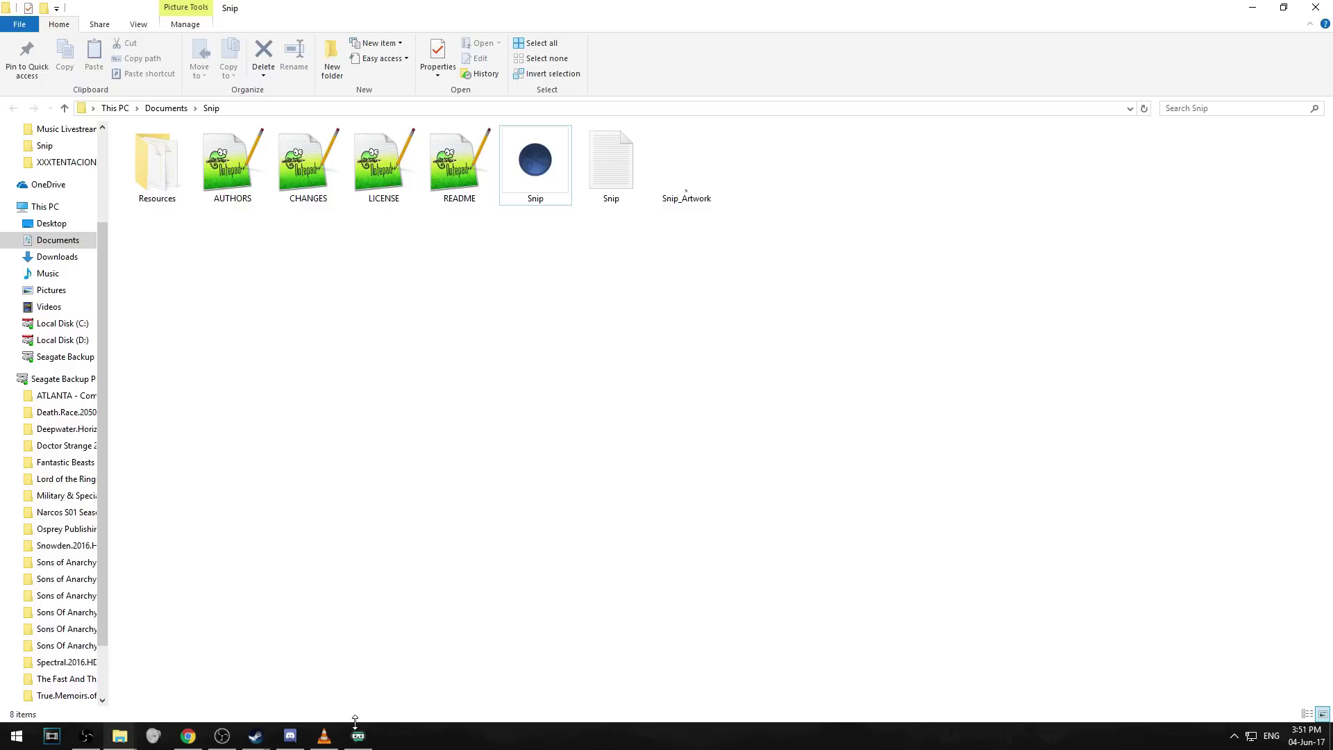
Open the XXXTENTACION Discography folder from Quick access in File Explorer
{"action": "mouse_move", "coordinate": [323, 742]}
{"action": "scroll", "coordinate": [80, 548], "scroll_direction": "down", "scroll_amount": 2}
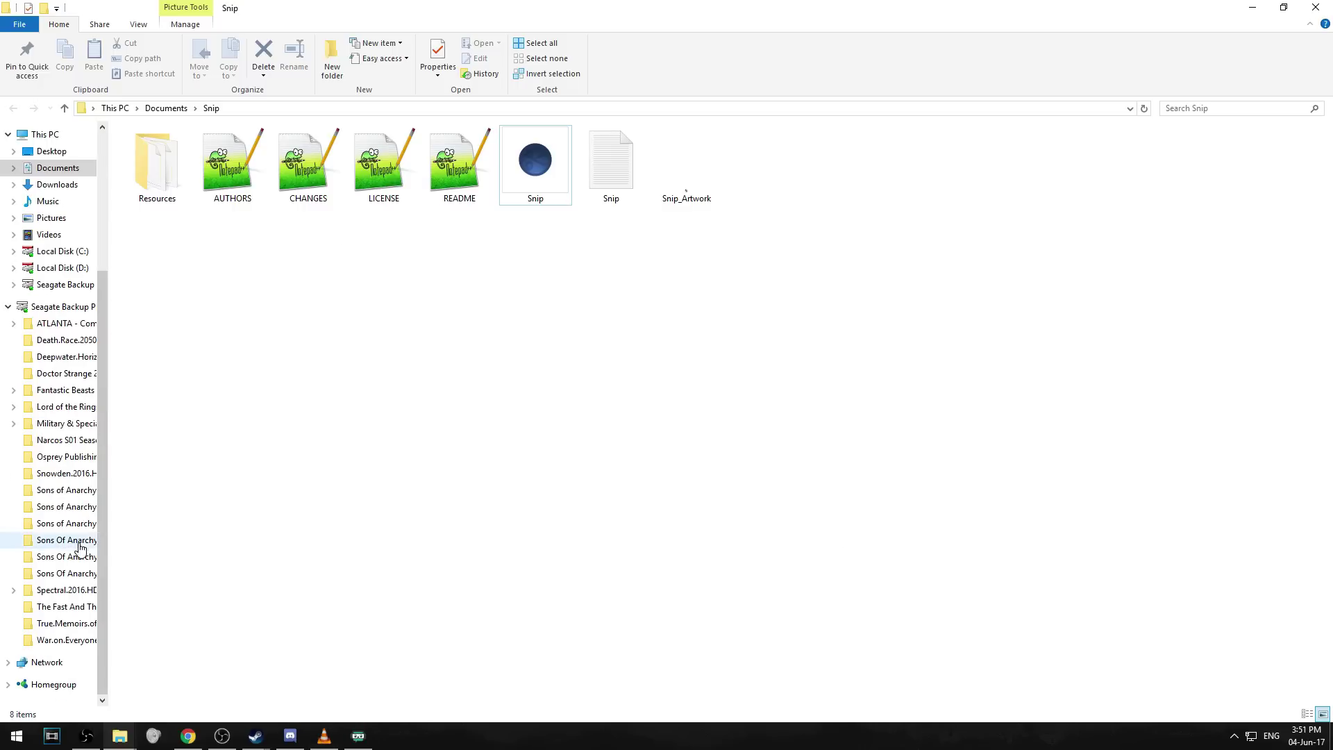
{"action": "scroll", "coordinate": [80, 548], "scroll_direction": "up", "scroll_amount": 4}
{"action": "left_click", "coordinate": [70, 296]}
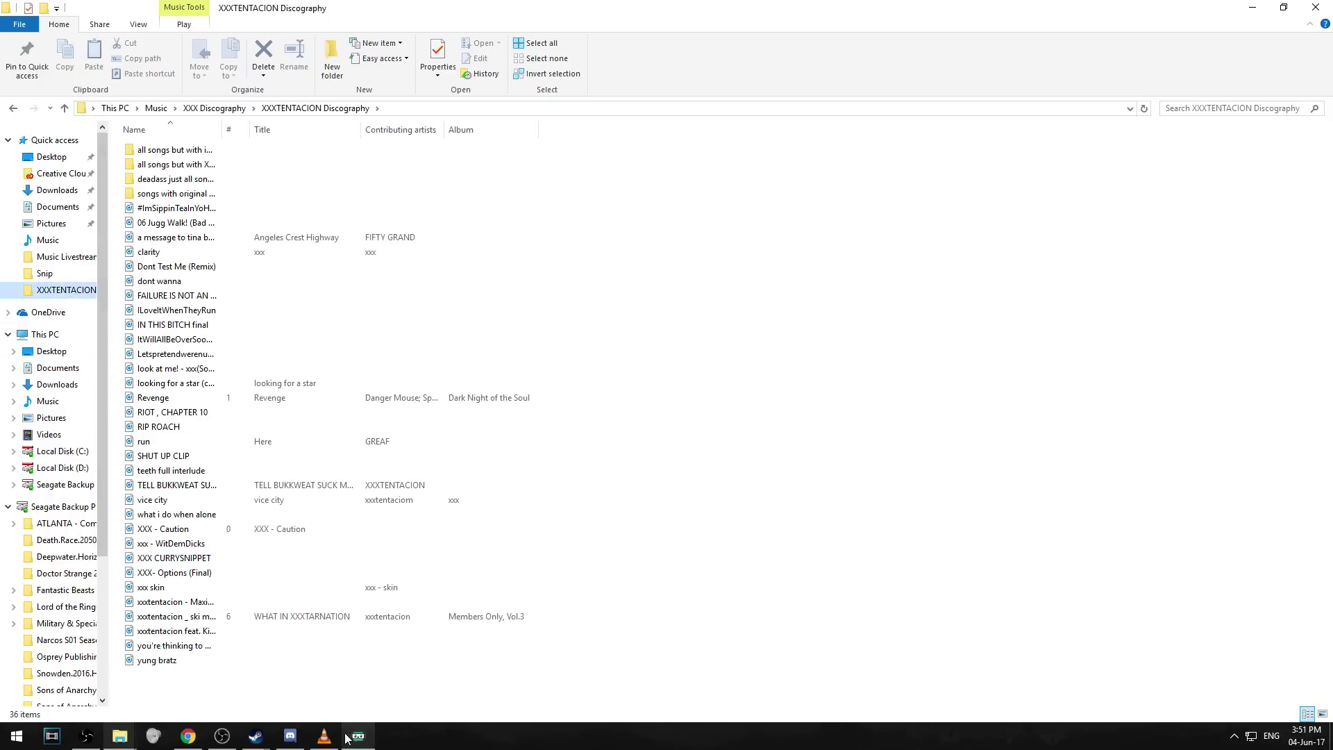
In VLC, open the XXXTENTACION Discography folder with Media > Open Folder to start playback
{"action": "left_click", "coordinate": [324, 735]}
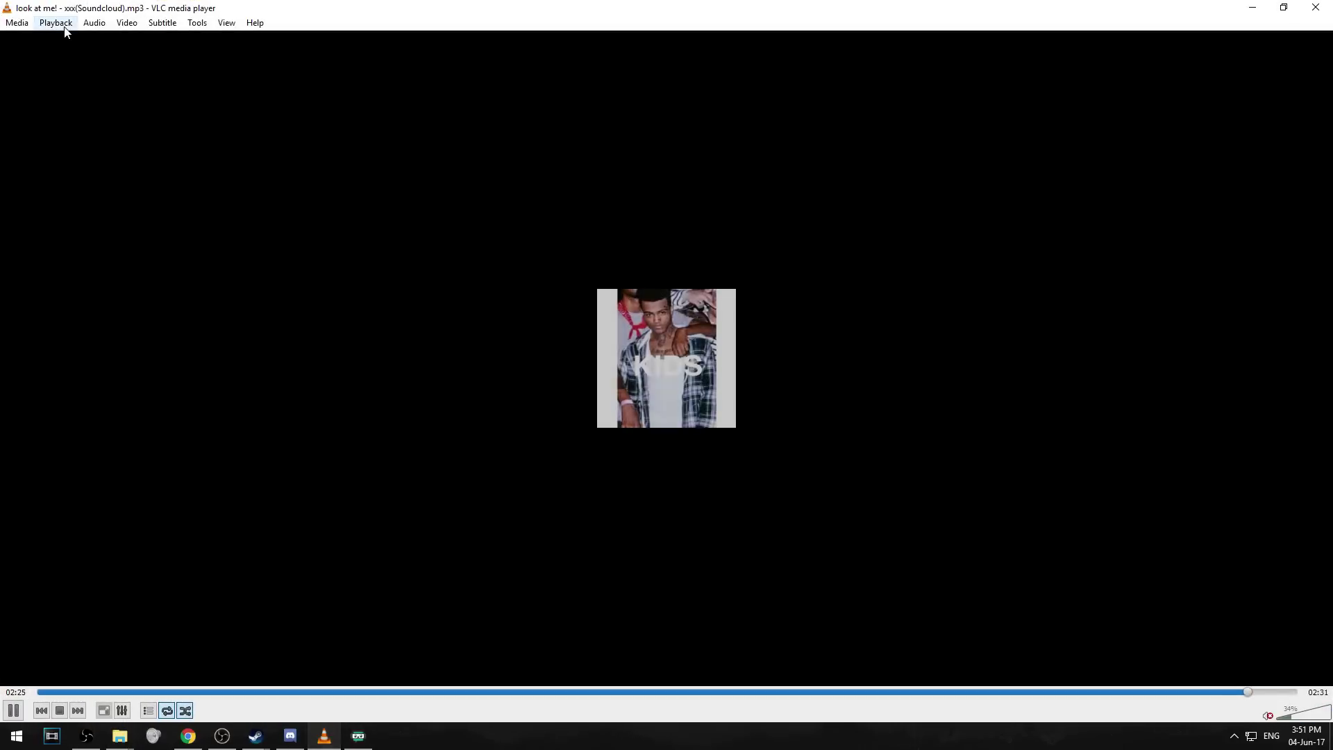
{"action": "left_click", "coordinate": [17, 23]}
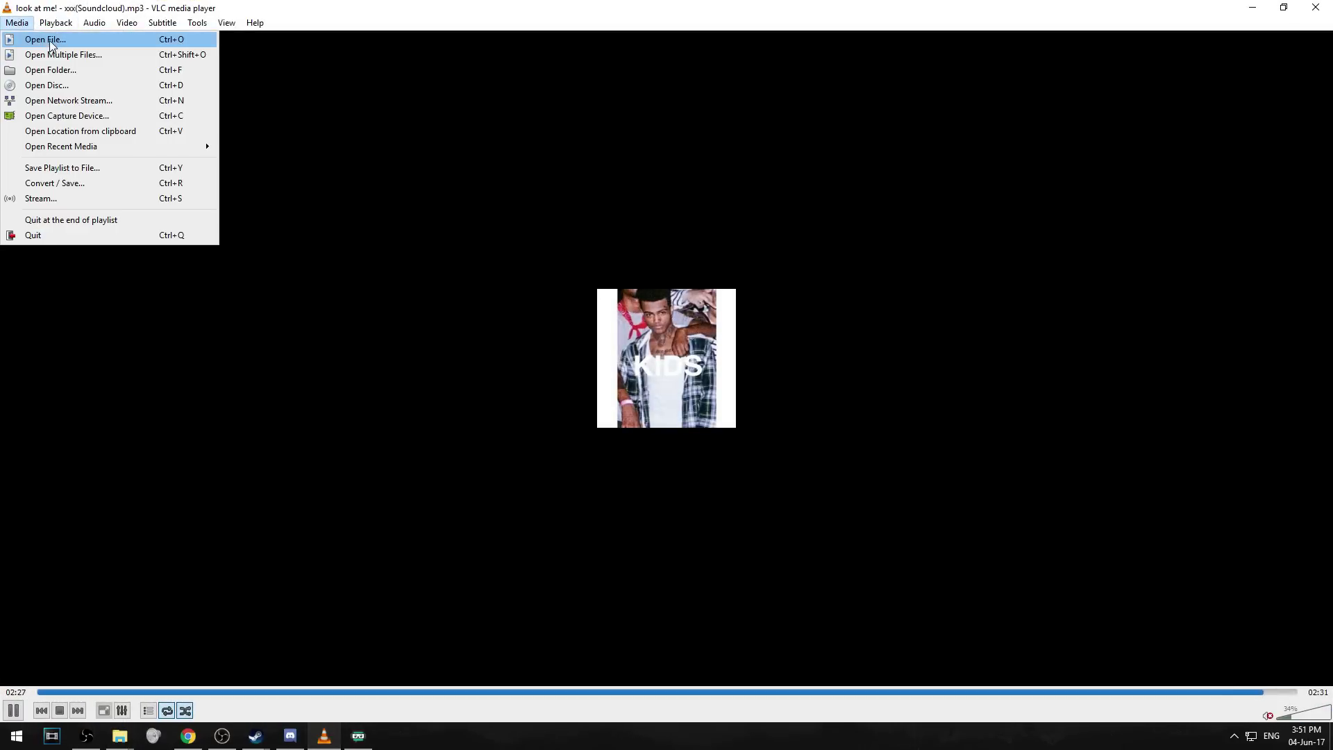
{"action": "left_click", "coordinate": [53, 70]}
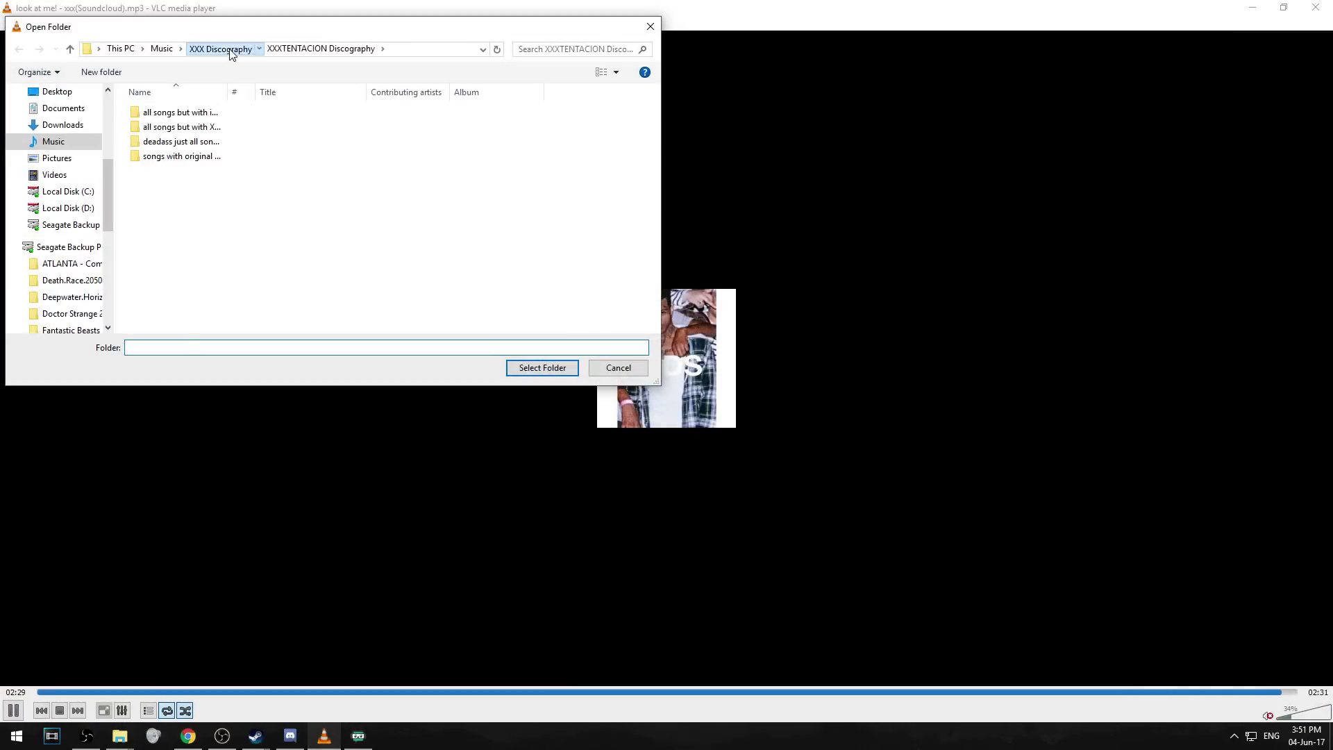
{"action": "left_click", "coordinate": [220, 49]}
{"action": "left_click", "coordinate": [529, 368]}
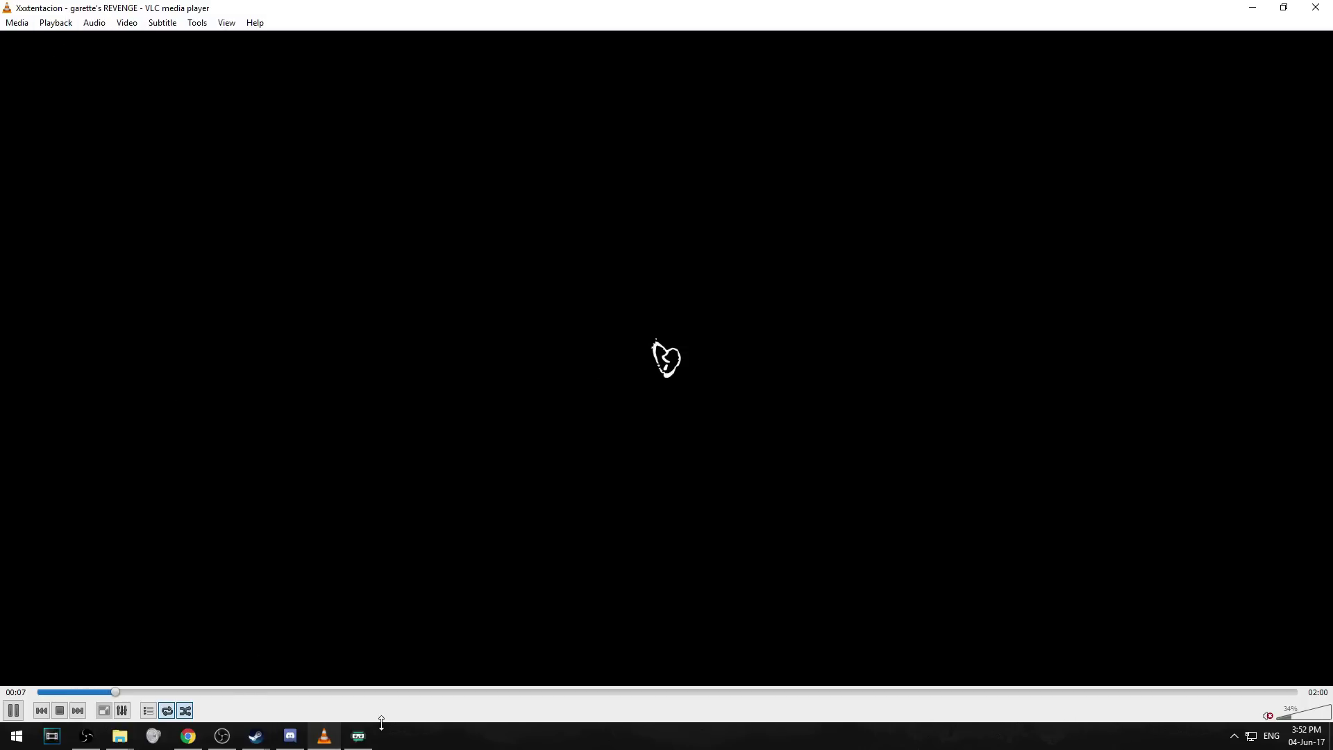
Back in OBS, keep 24/7 LIVE MUSIC and add a new empty scene named Scene 3
{"action": "left_click", "coordinate": [227, 739]}
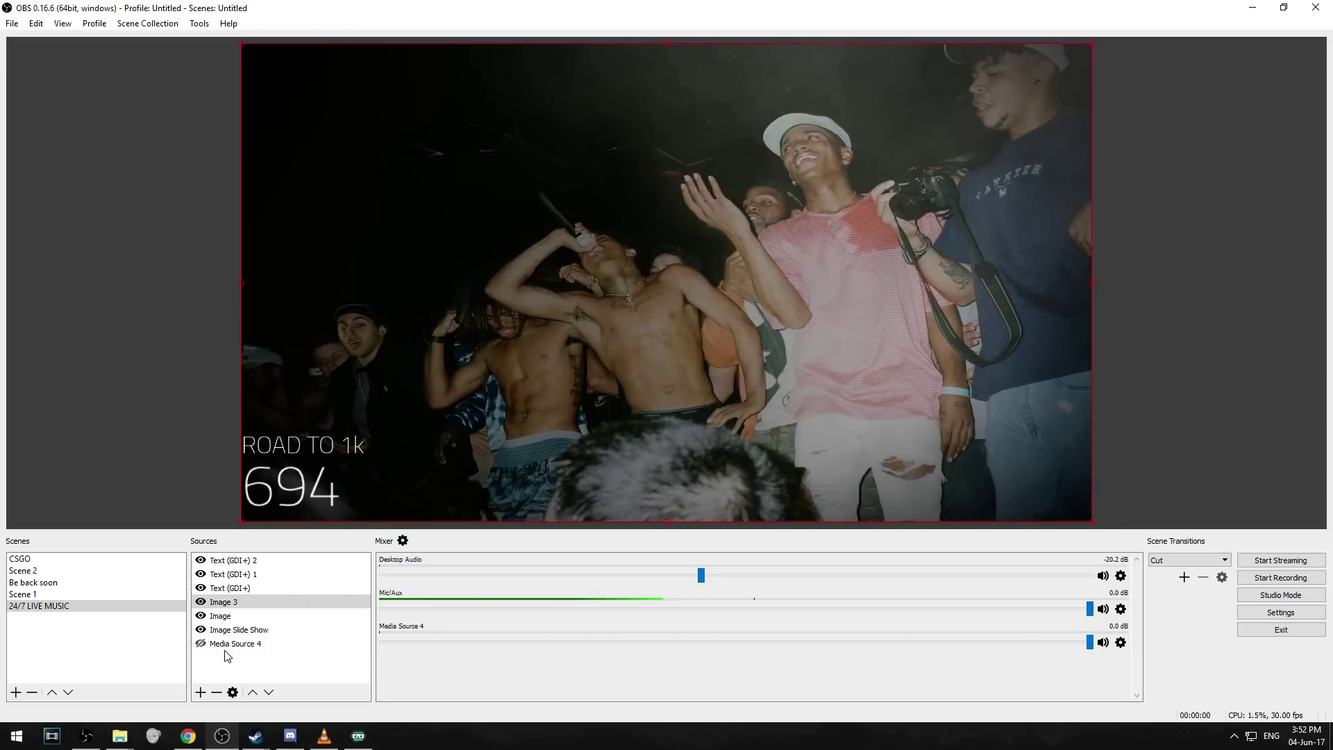
{"action": "left_click", "coordinate": [240, 602]}
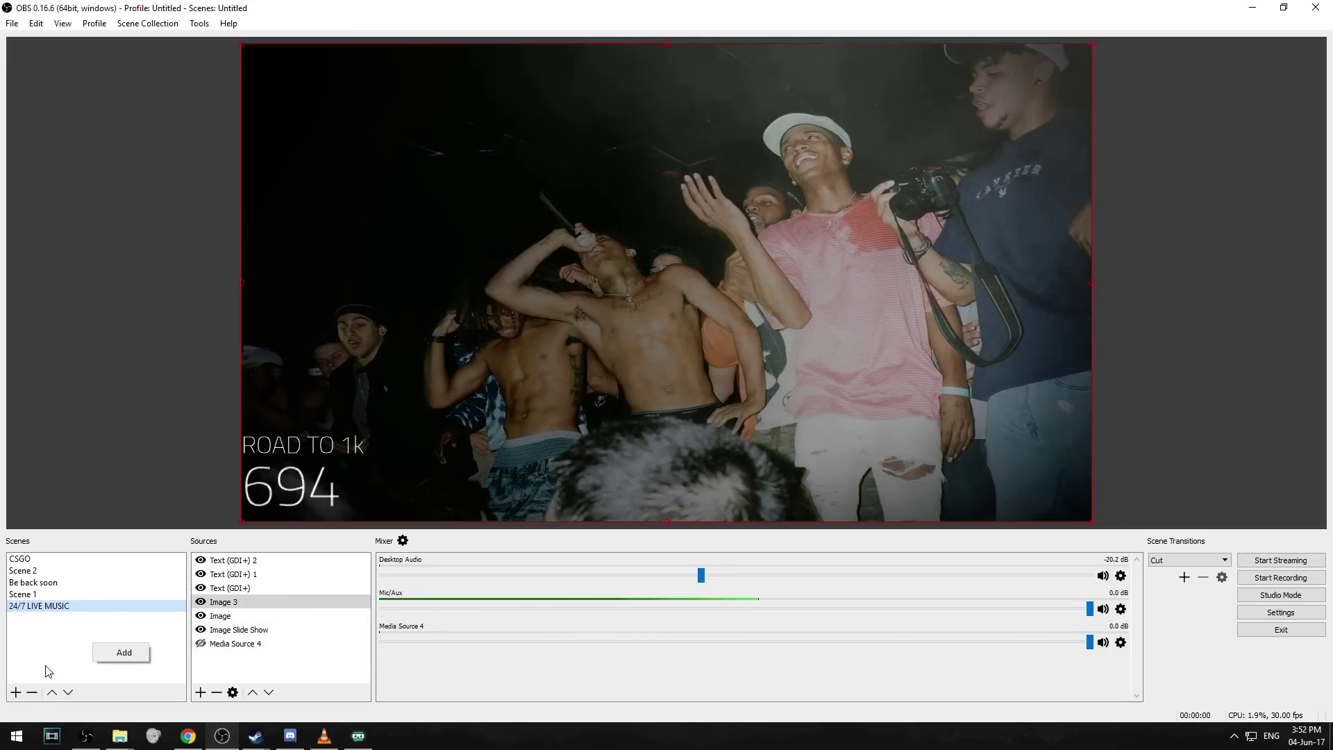
{"action": "left_click", "coordinate": [32, 692]}
{"action": "left_click", "coordinate": [753, 386]}
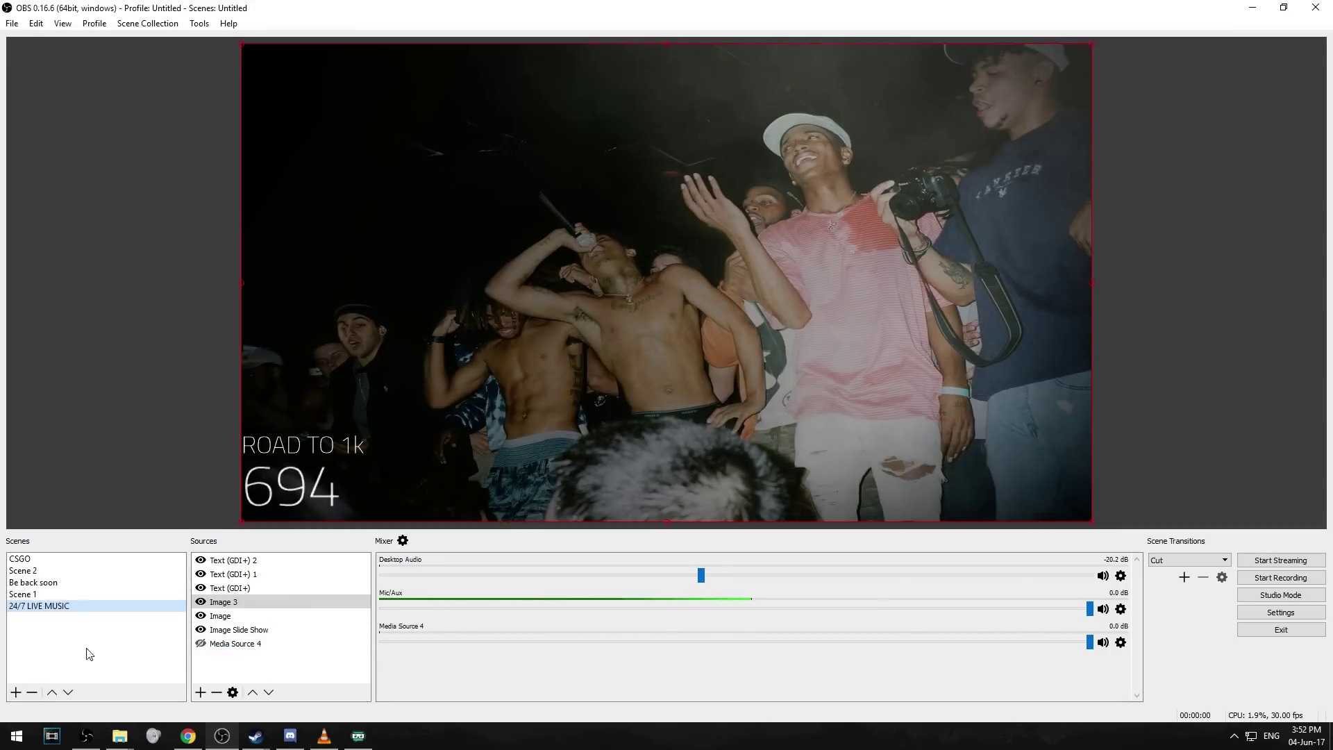
{"action": "left_click", "coordinate": [16, 692]}
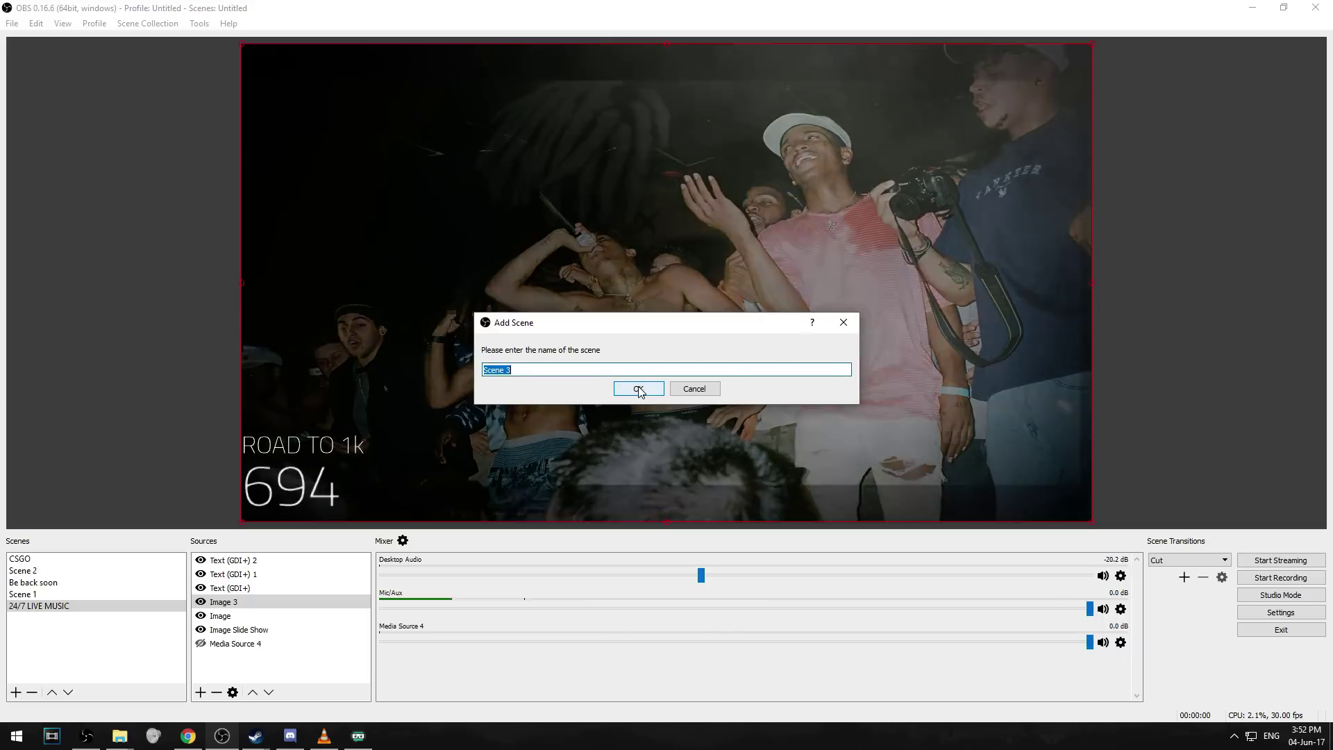
{"action": "left_click", "coordinate": [636, 388]}
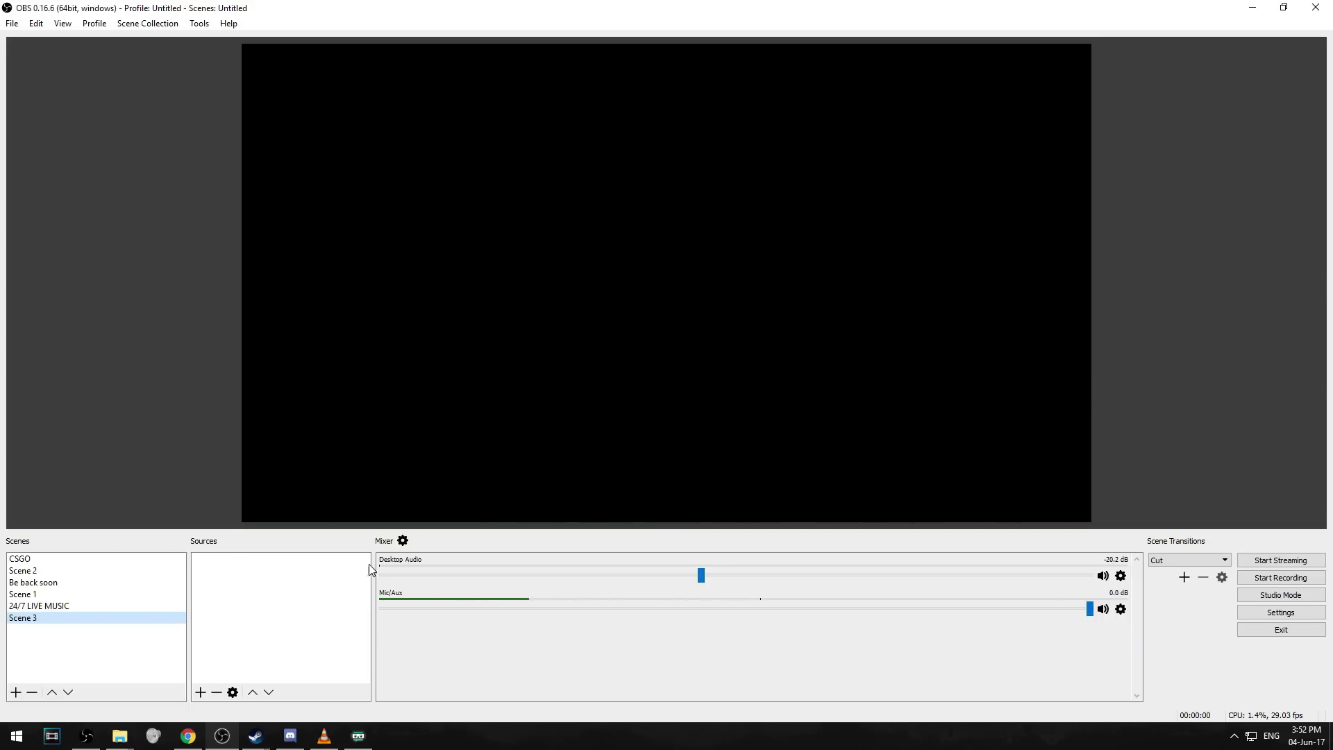
Add a Text (GDI+) source to Scene 3 using Titillium Lt at size 72
{"action": "left_click", "coordinate": [200, 692]}
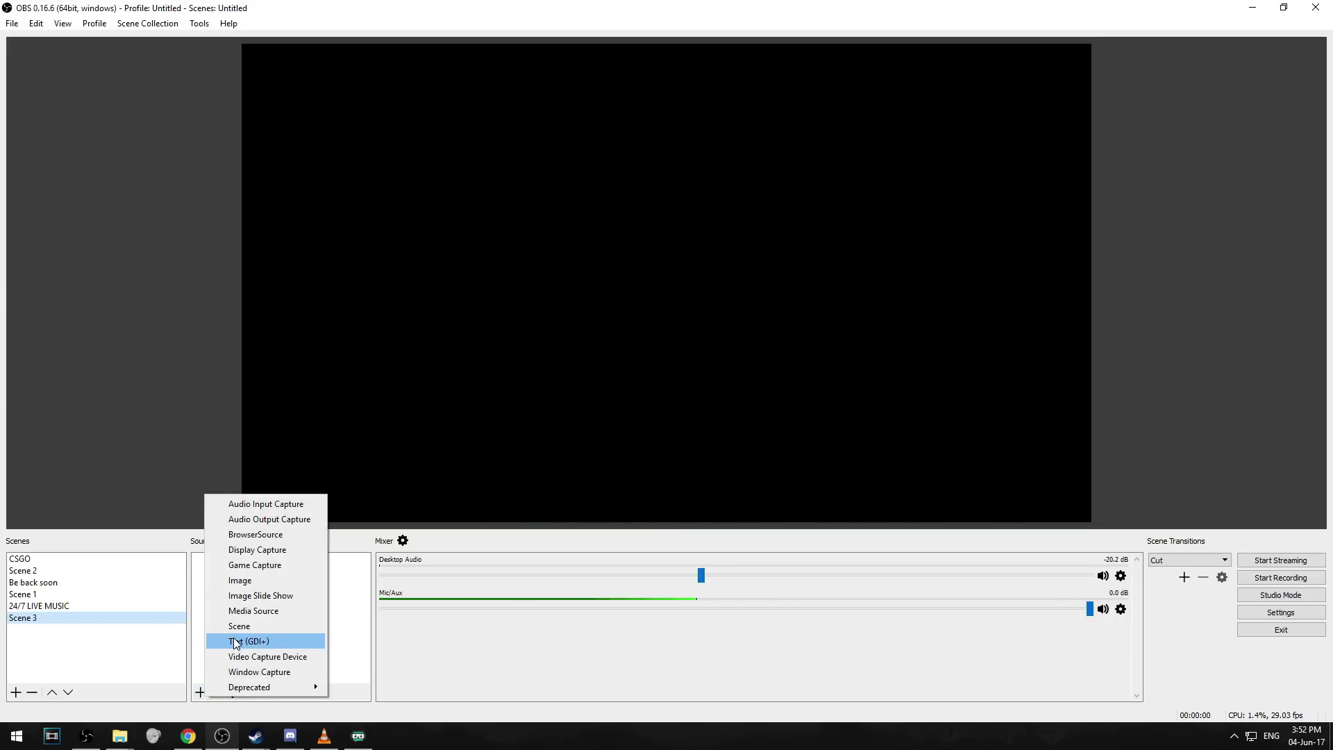
{"action": "left_click", "coordinate": [239, 645]}
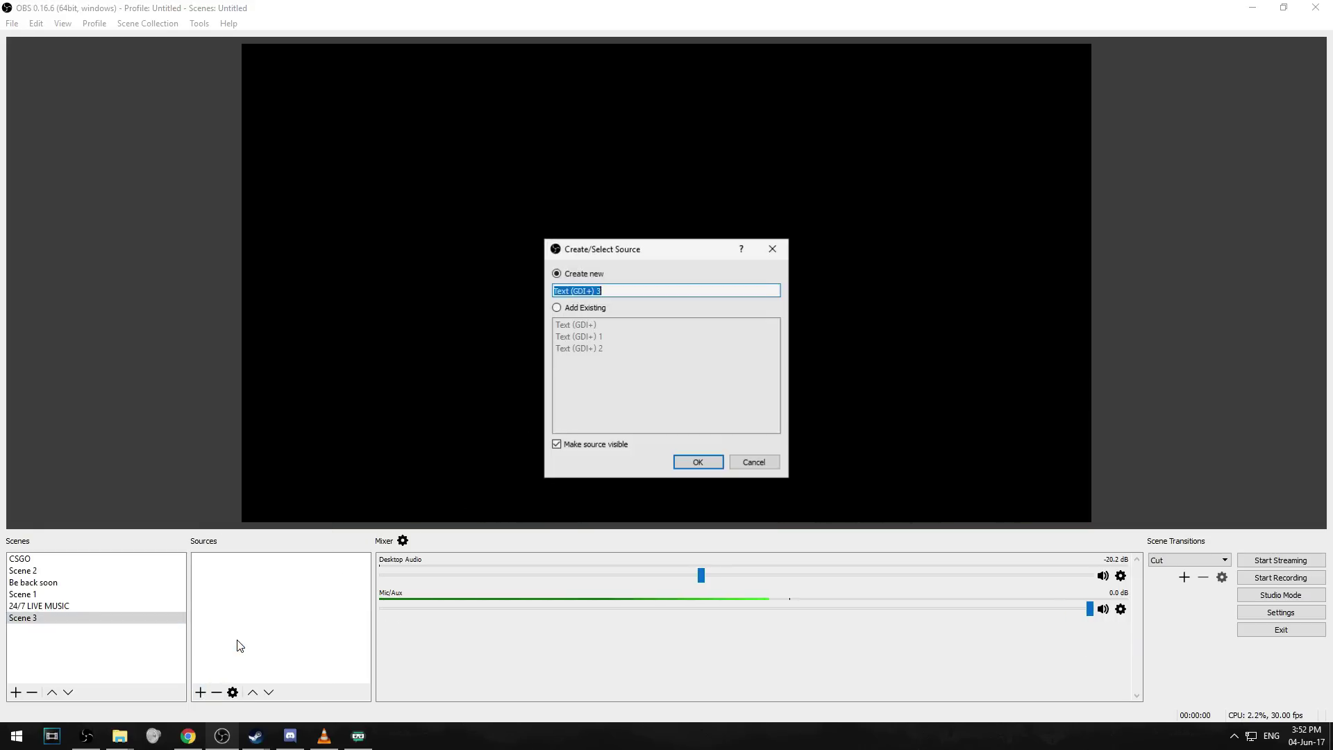
{"action": "left_click", "coordinate": [697, 462]}
{"action": "left_click", "coordinate": [771, 415]}
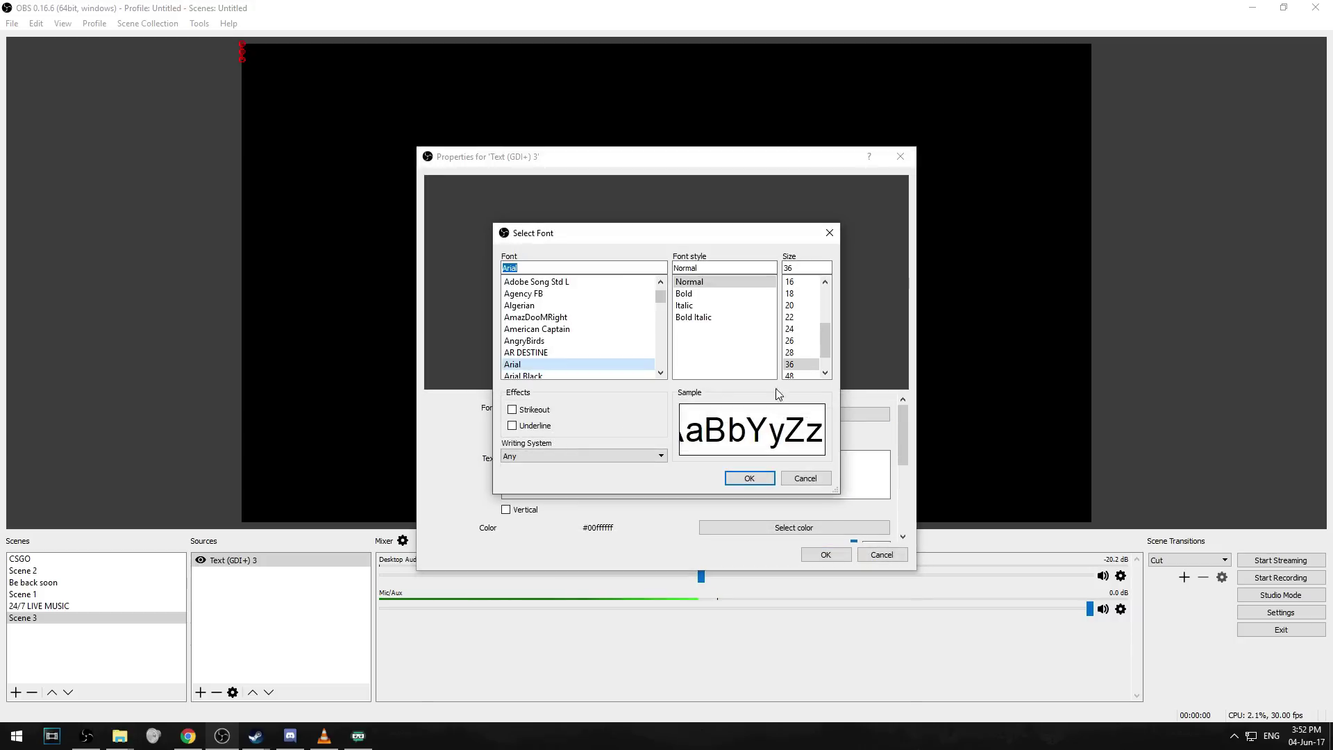
{"action": "left_click", "coordinate": [798, 366]}
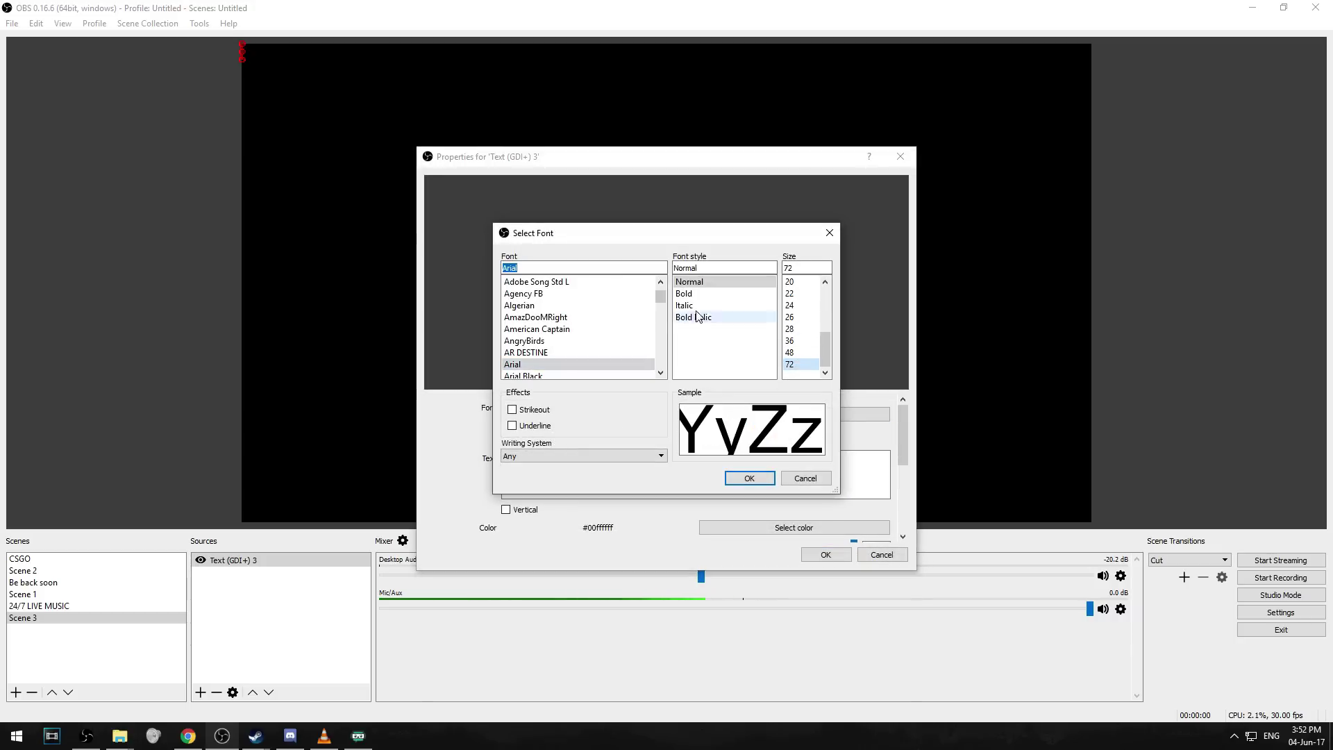
{"action": "scroll", "coordinate": [559, 314], "scroll_direction": "down", "scroll_amount": 15}
{"action": "scroll", "coordinate": [559, 314], "scroll_direction": "down", "scroll_amount": 20}
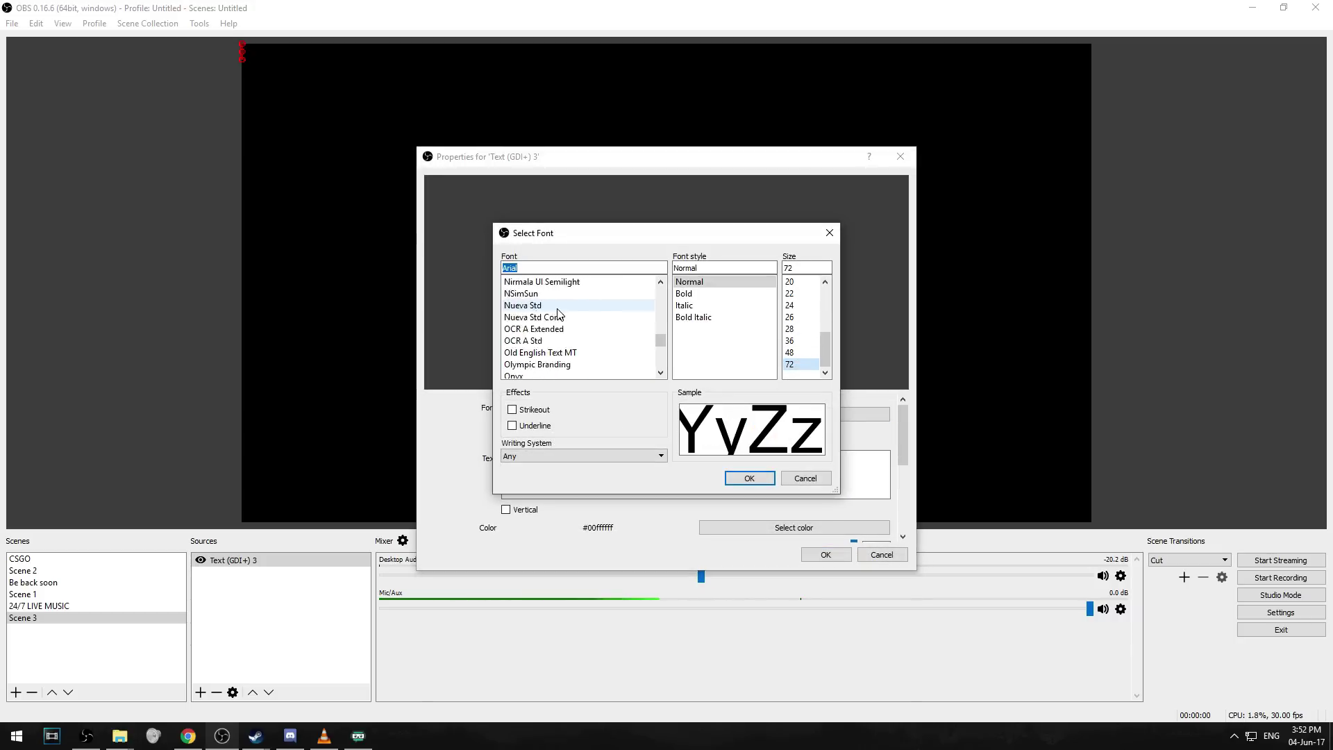
{"action": "scroll", "coordinate": [558, 314], "scroll_direction": "up", "scroll_amount": 5}
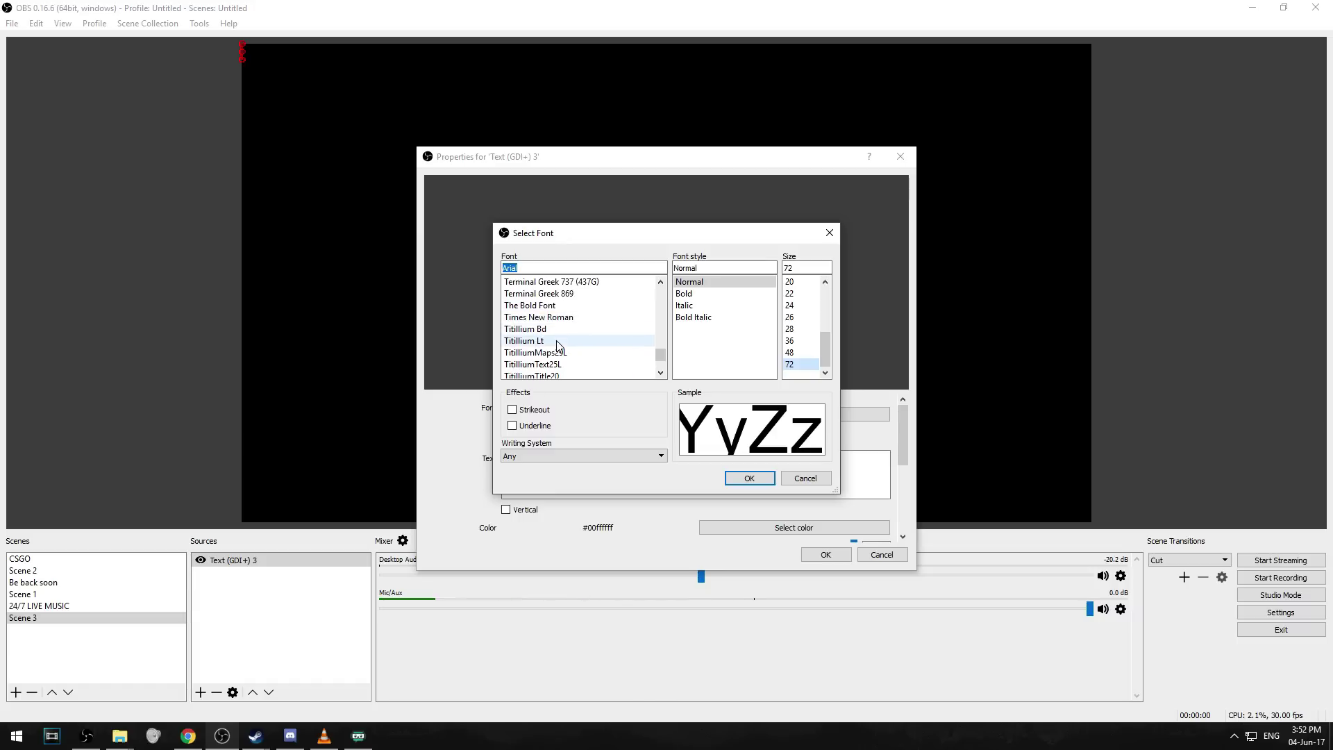
{"action": "left_click", "coordinate": [558, 342]}
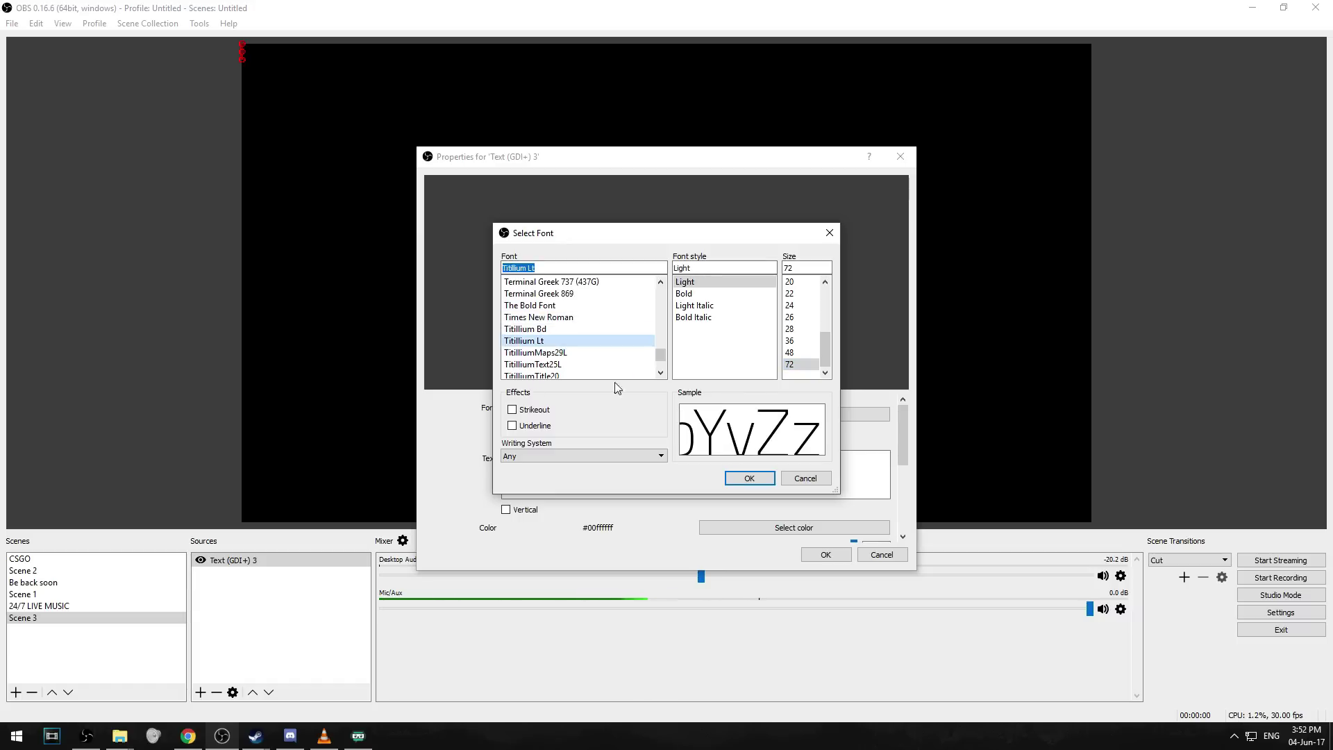
{"action": "left_click", "coordinate": [750, 479]}
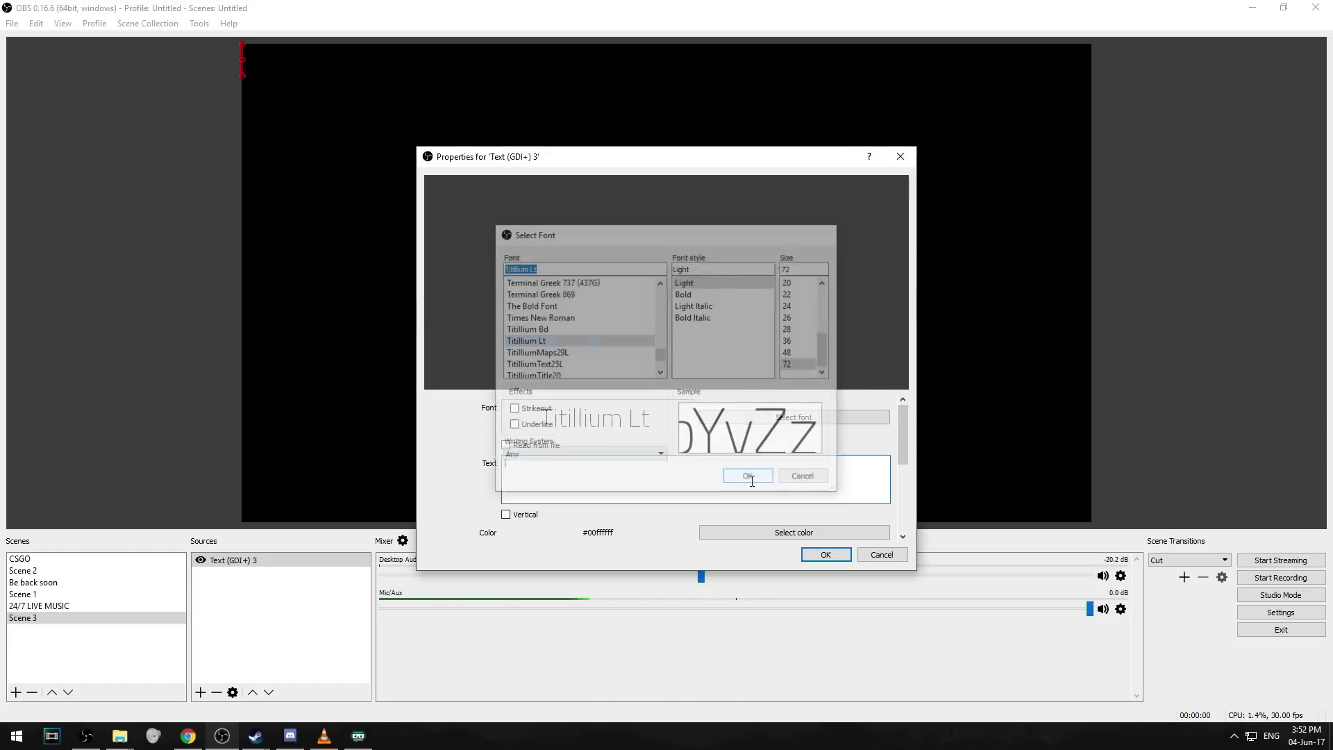
{"action": "left_click", "coordinate": [750, 478]}
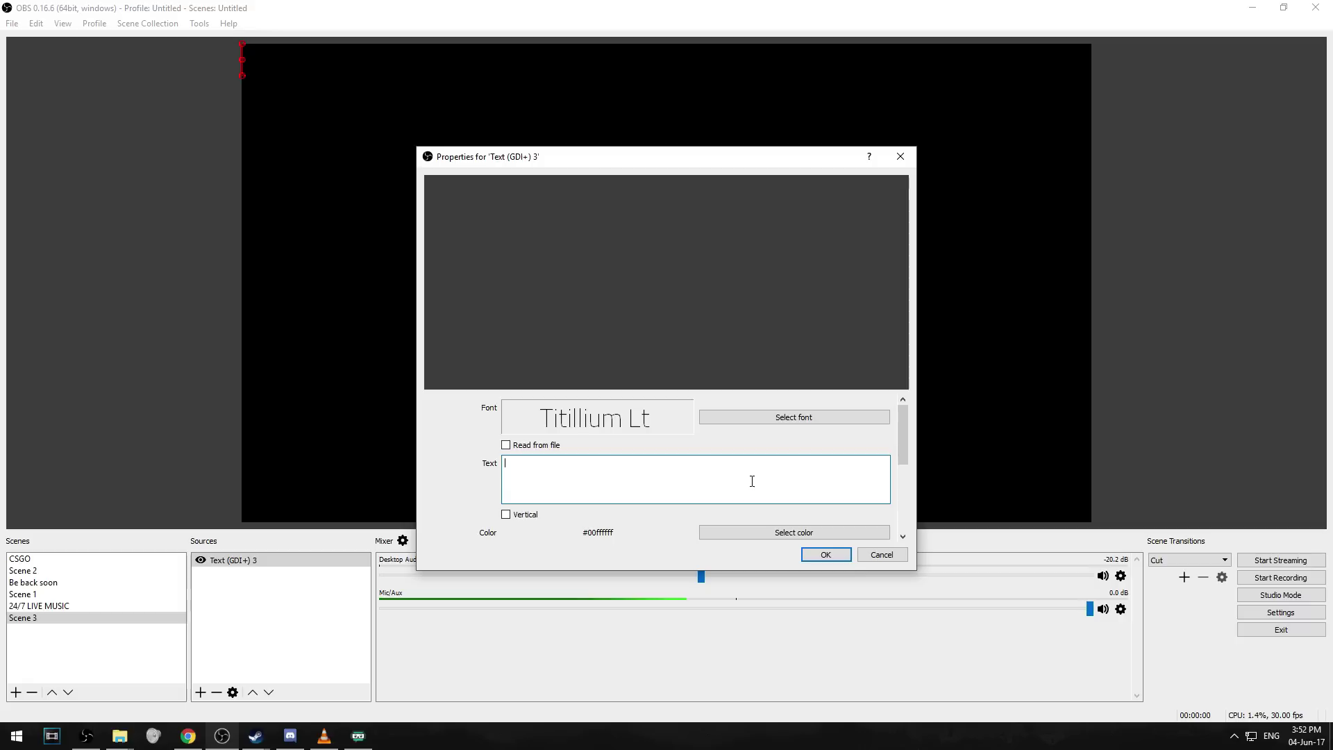
Make the text read from Documents\Snip\Snip.txt and enlarge the title across the canvas top
{"action": "left_click", "coordinate": [508, 445]}
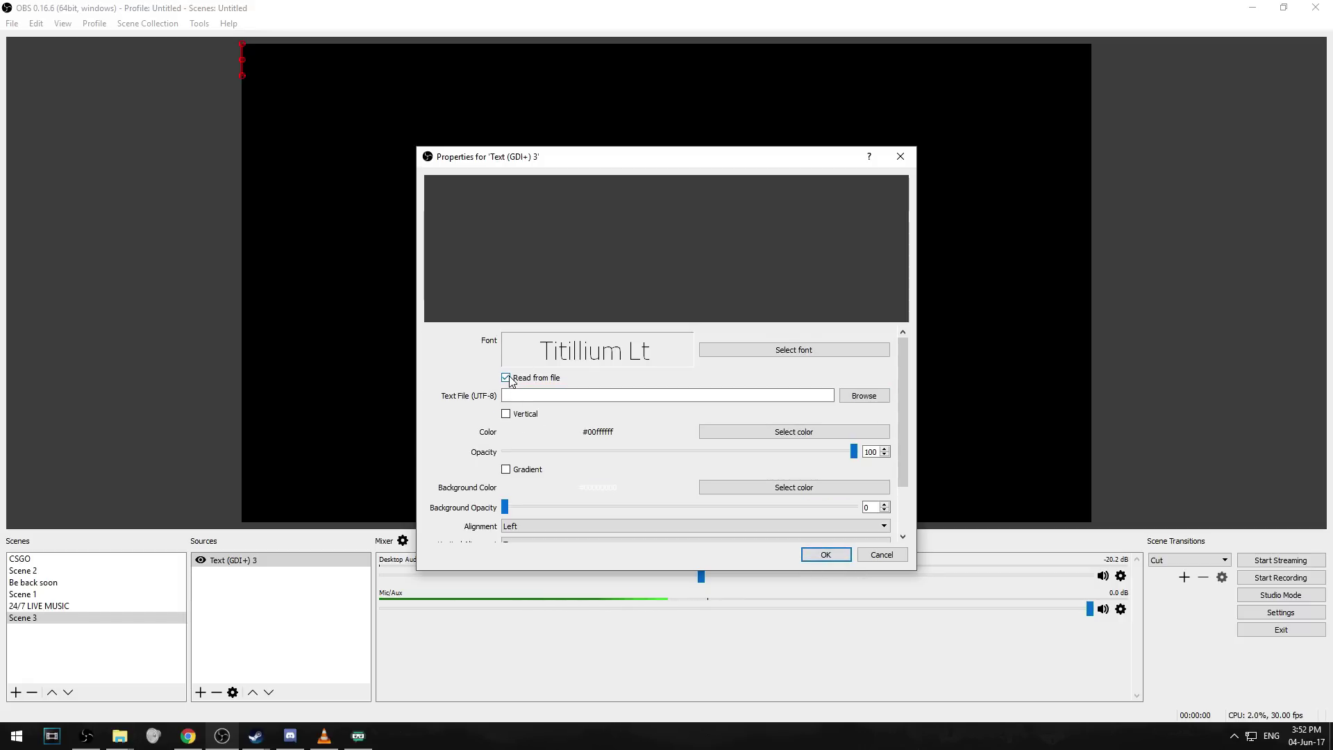
{"action": "left_click", "coordinate": [863, 395]}
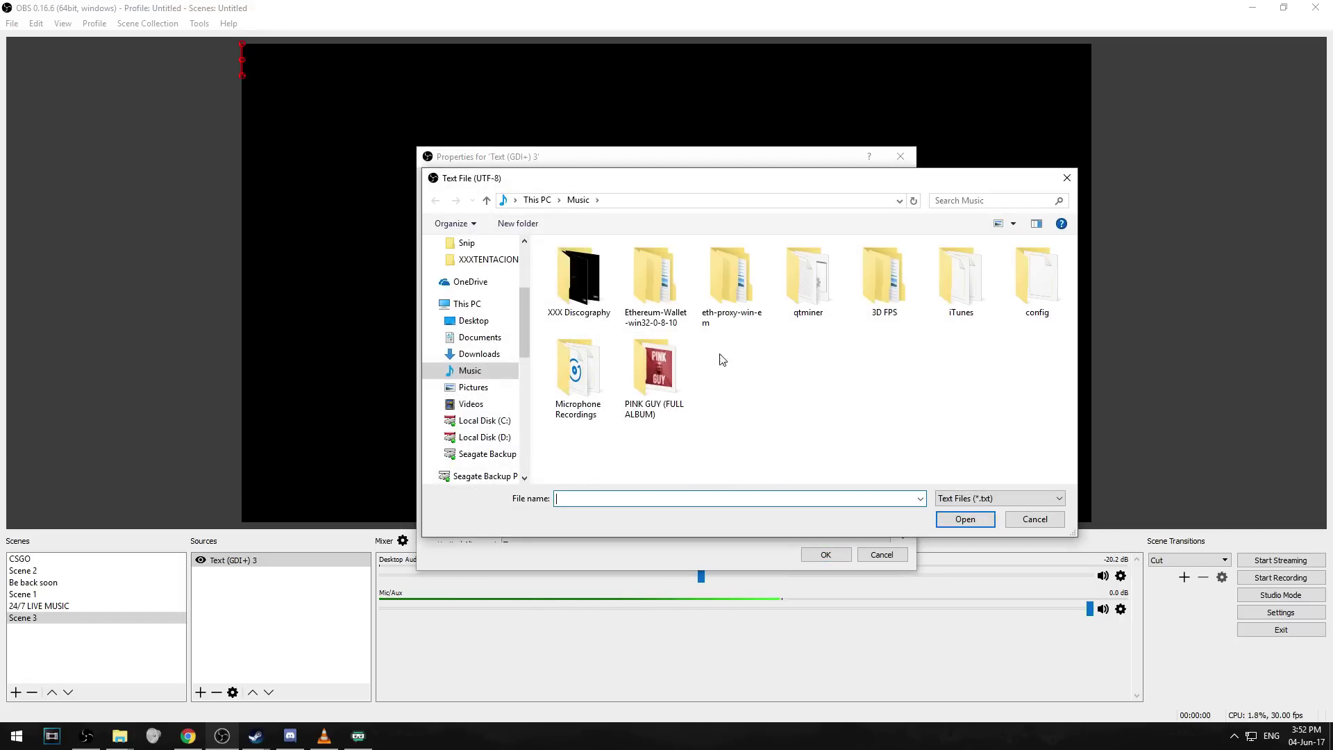
{"action": "scroll", "coordinate": [458, 344], "scroll_direction": "up", "scroll_amount": 1}
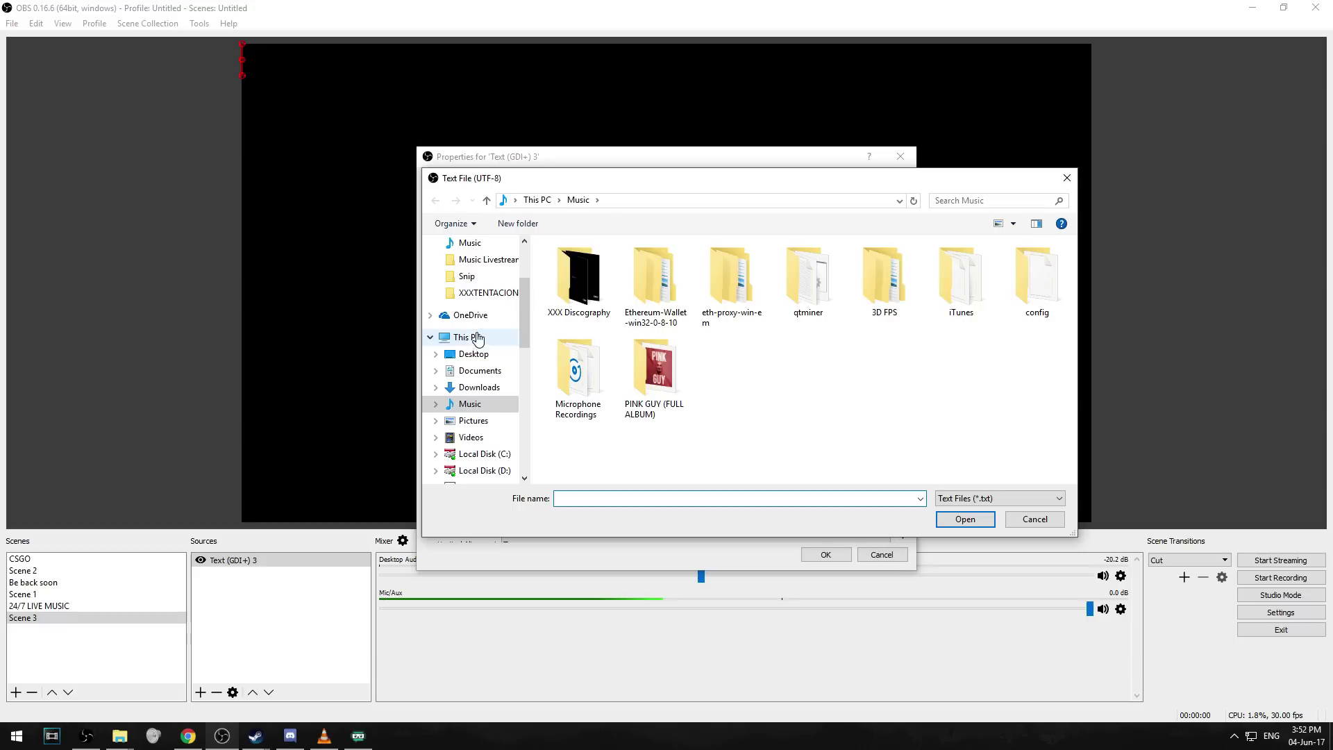
{"action": "left_click", "coordinate": [472, 264]}
{"action": "left_click", "coordinate": [469, 276]}
{"action": "left_click", "coordinate": [644, 290]}
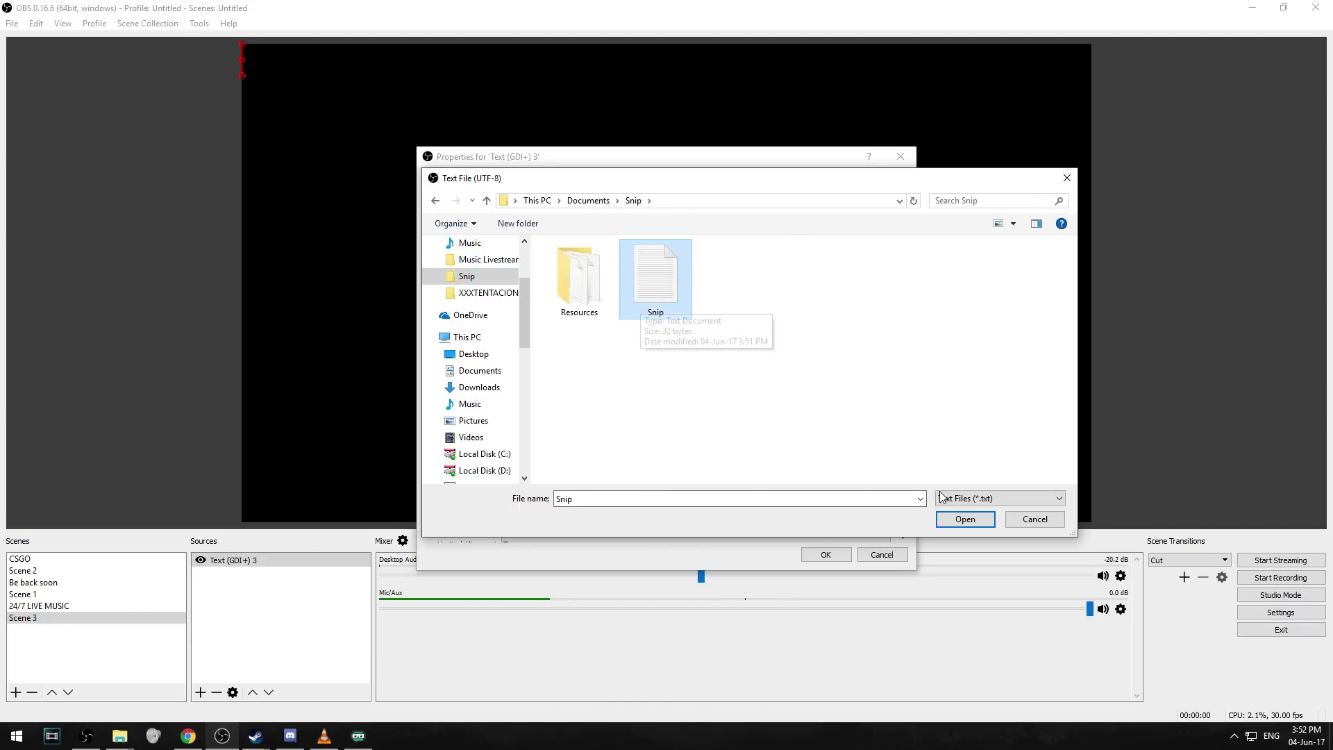
{"action": "left_click", "coordinate": [962, 519]}
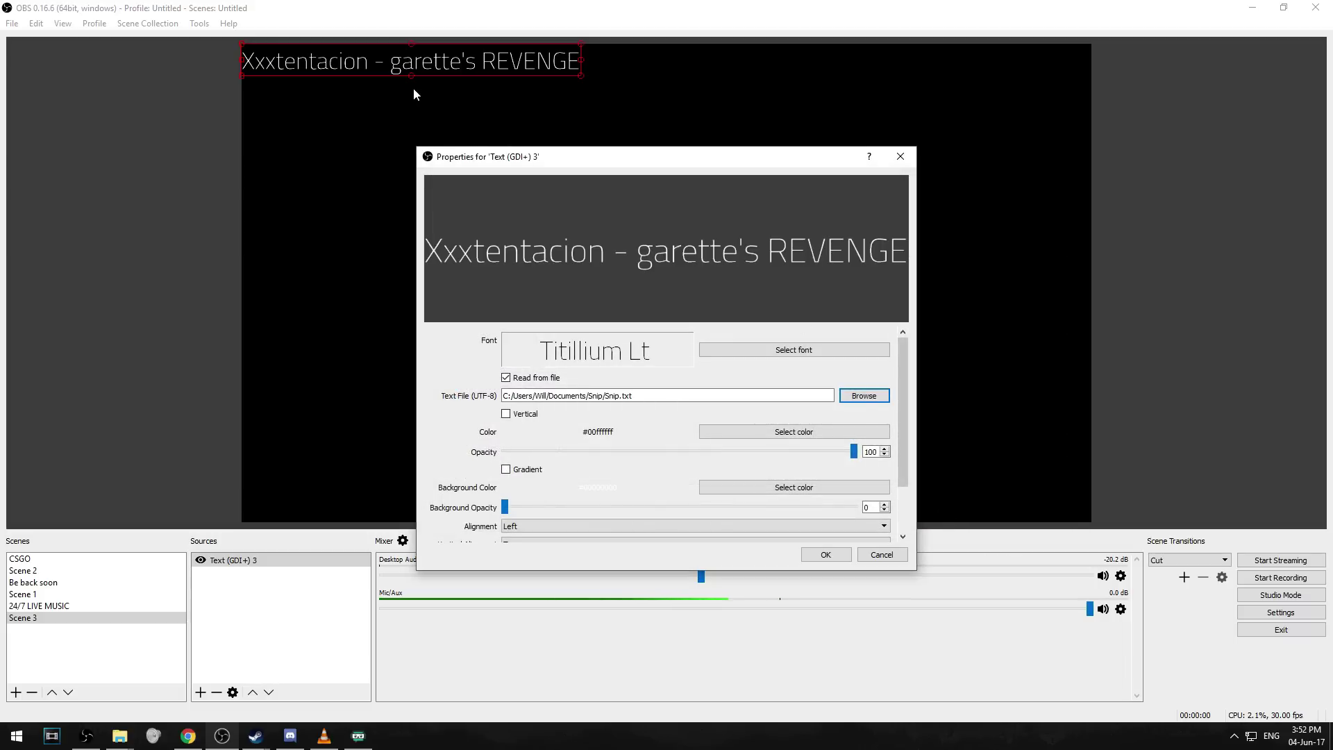
{"action": "left_click", "coordinate": [826, 554]}
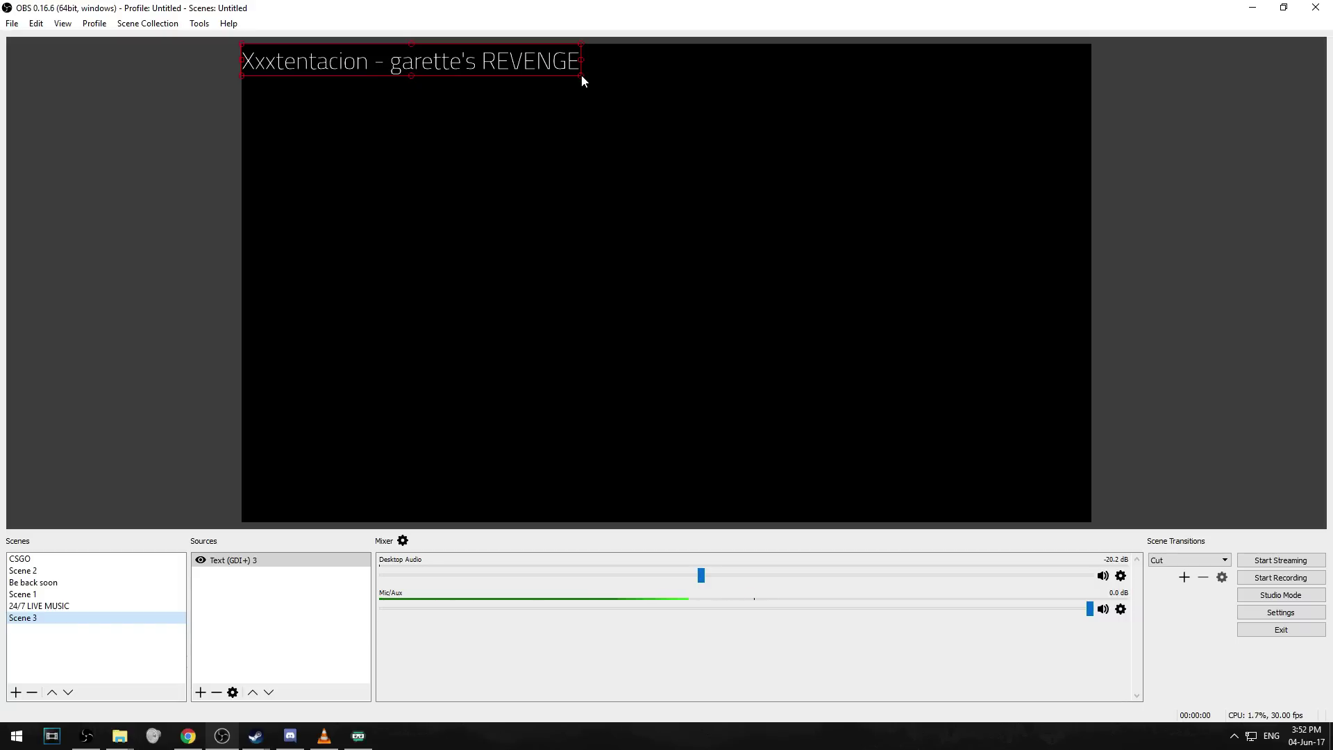
{"action": "left_click_drag", "start_coordinate": [581, 73], "coordinate": [623, 89]}
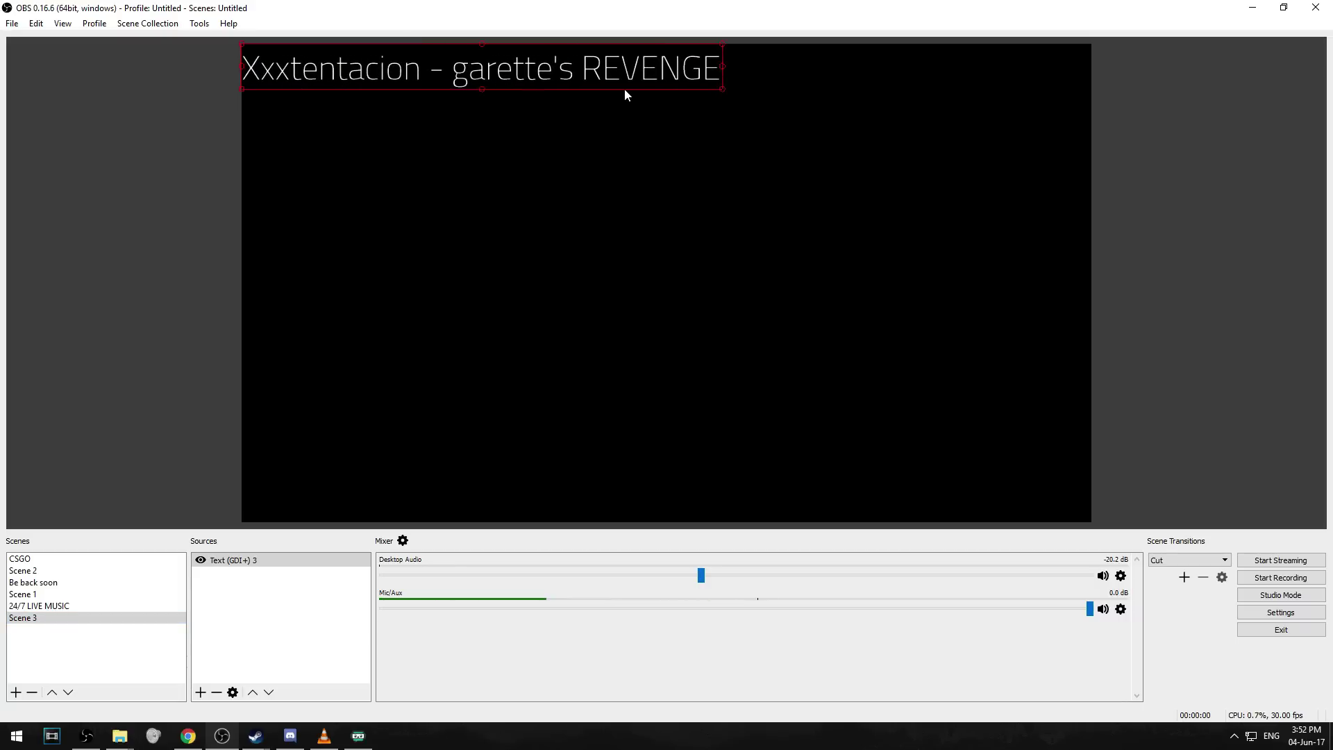
{"action": "left_click", "coordinate": [325, 736]}
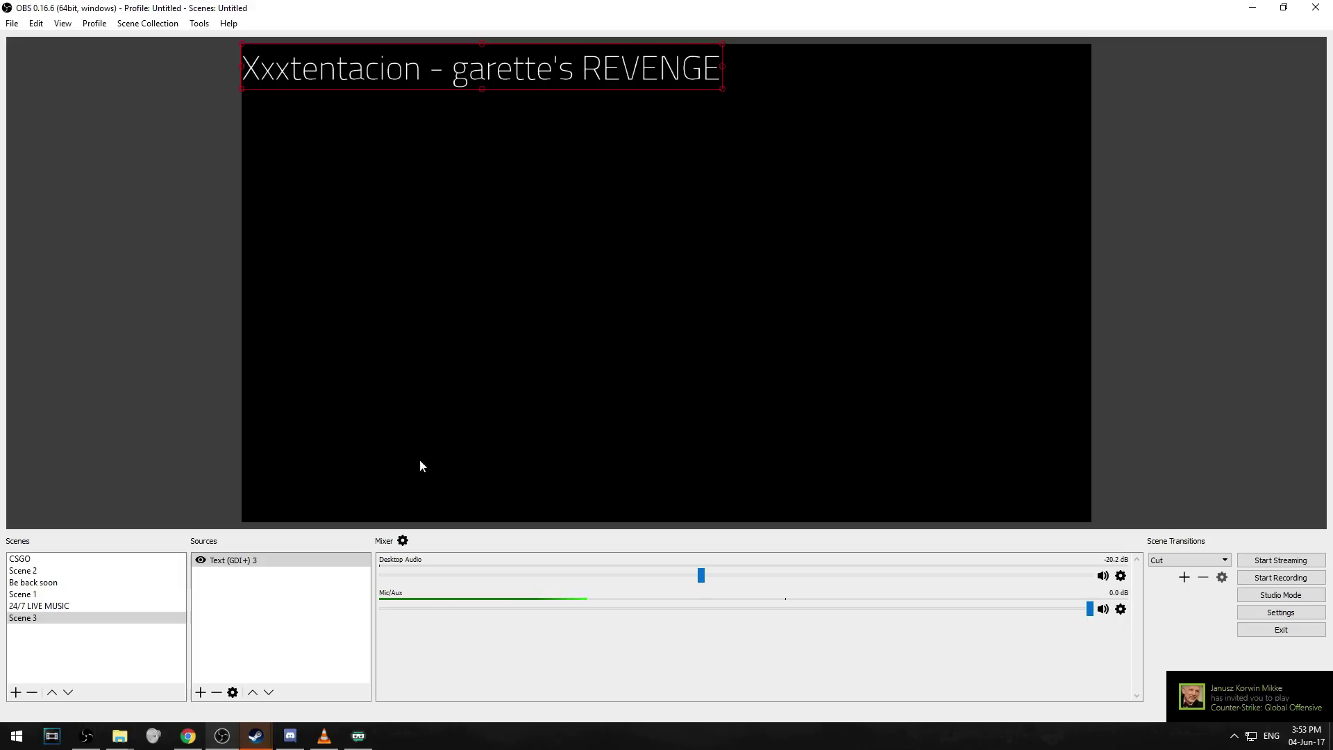
Add an Image Slide Show source using the Pictures\Music Livestream folder as its image directory
{"action": "right_click", "coordinate": [340, 625]}
{"action": "mouse_move", "coordinate": [374, 634]}
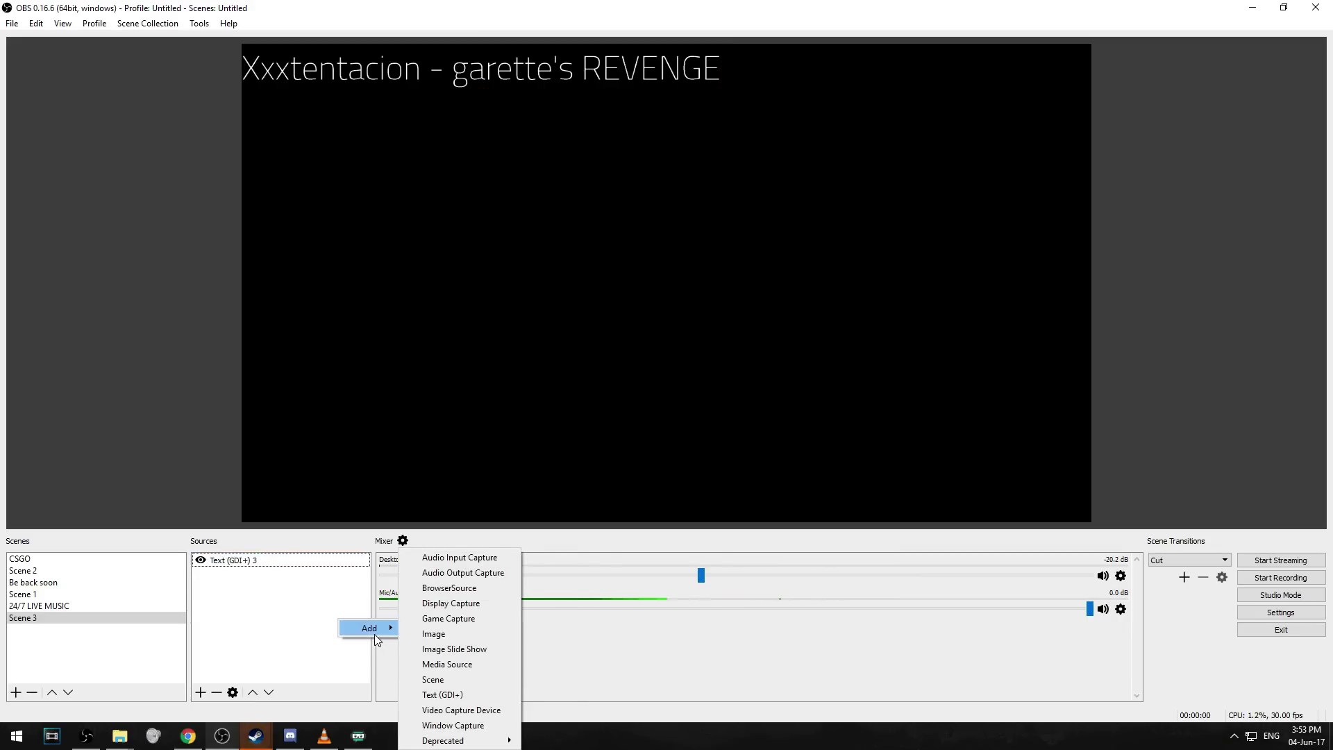
{"action": "left_click", "coordinate": [426, 651]}
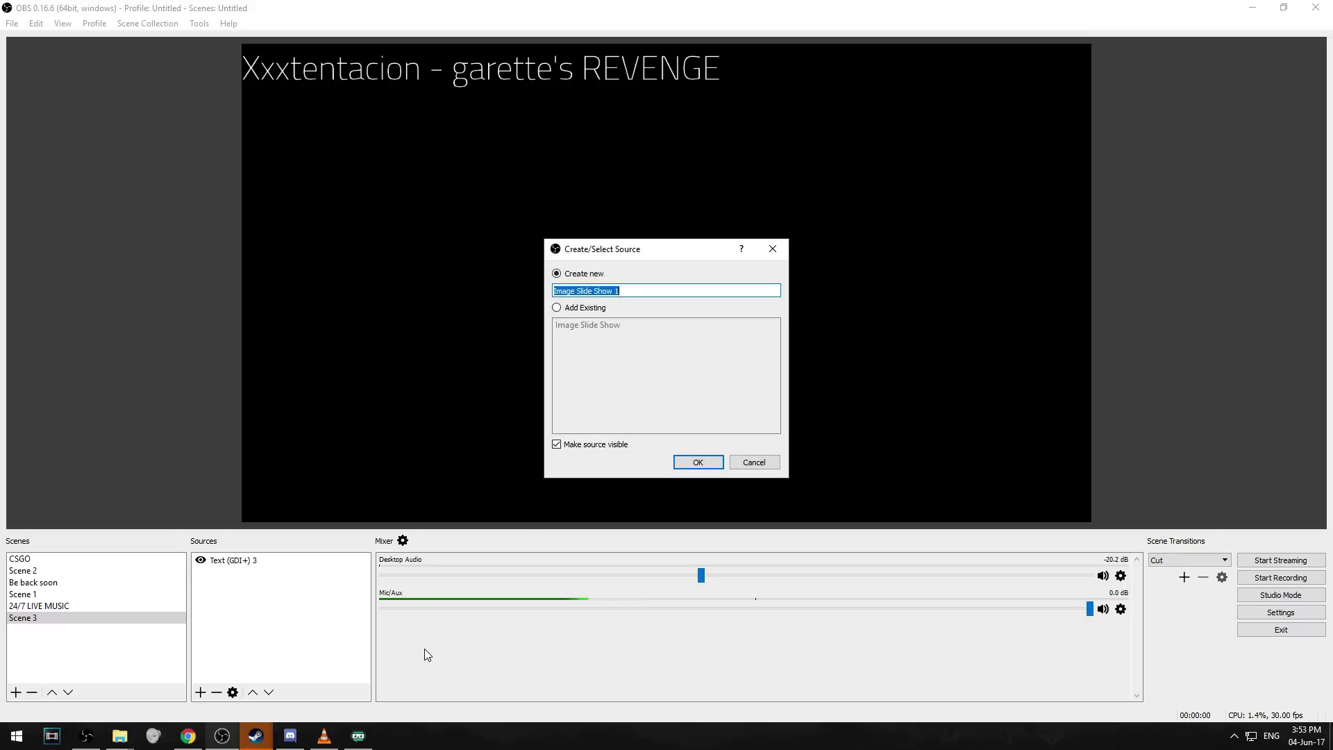
{"action": "left_click", "coordinate": [695, 462]}
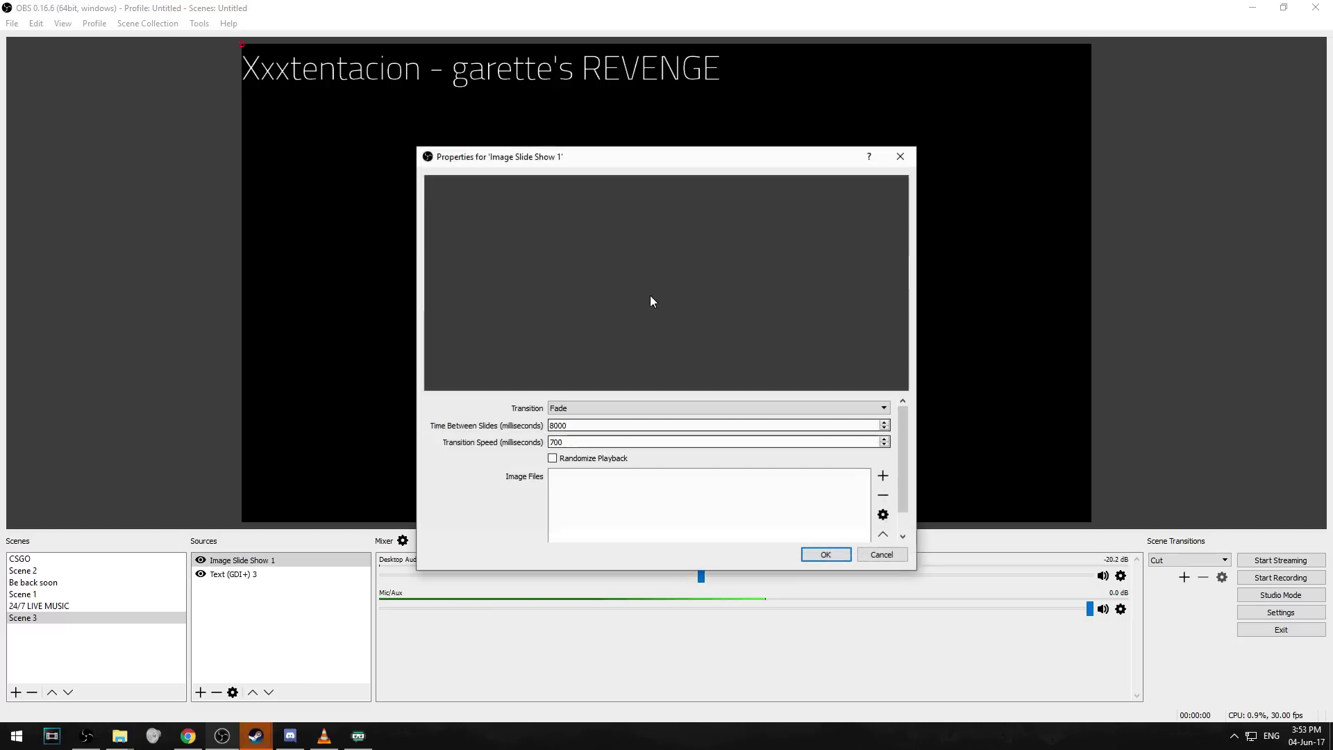
{"action": "scroll", "coordinate": [648, 426], "scroll_direction": "down", "scroll_amount": 1}
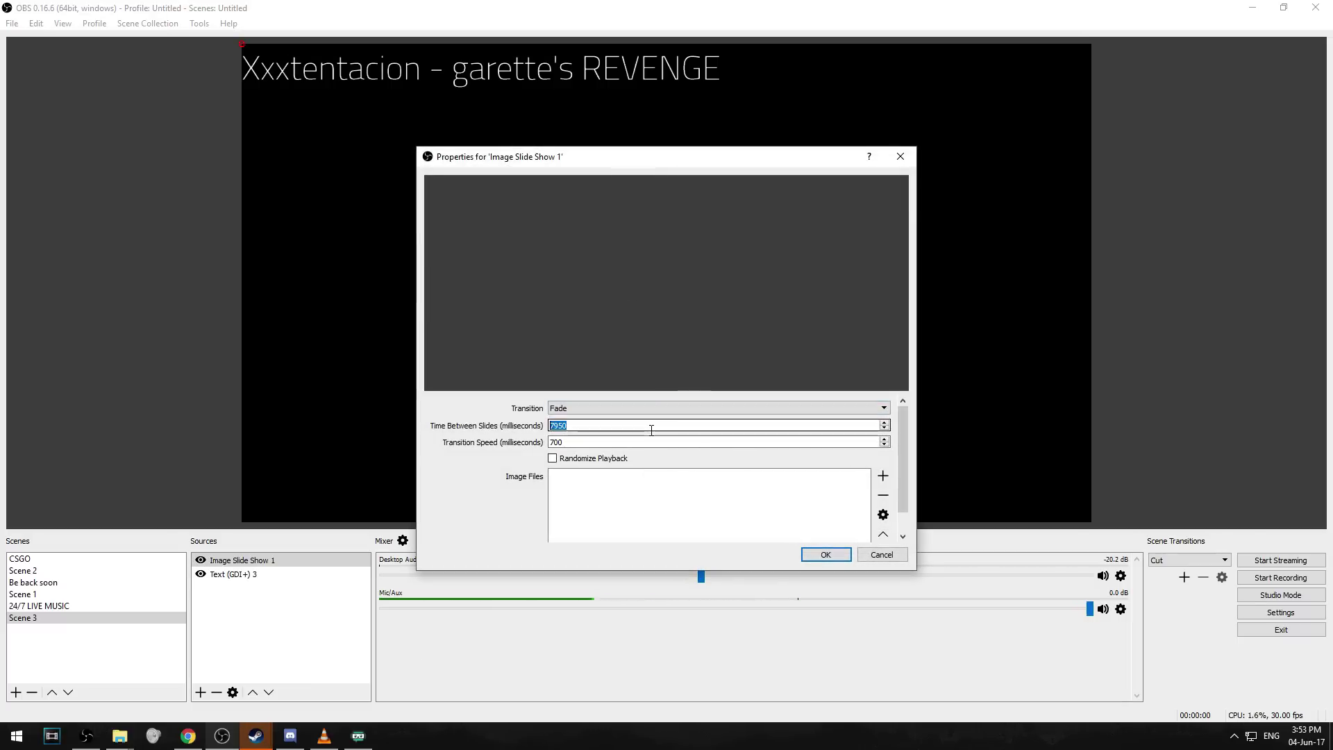
{"action": "left_click", "coordinate": [884, 477]}
{"action": "left_click", "coordinate": [909, 501]}
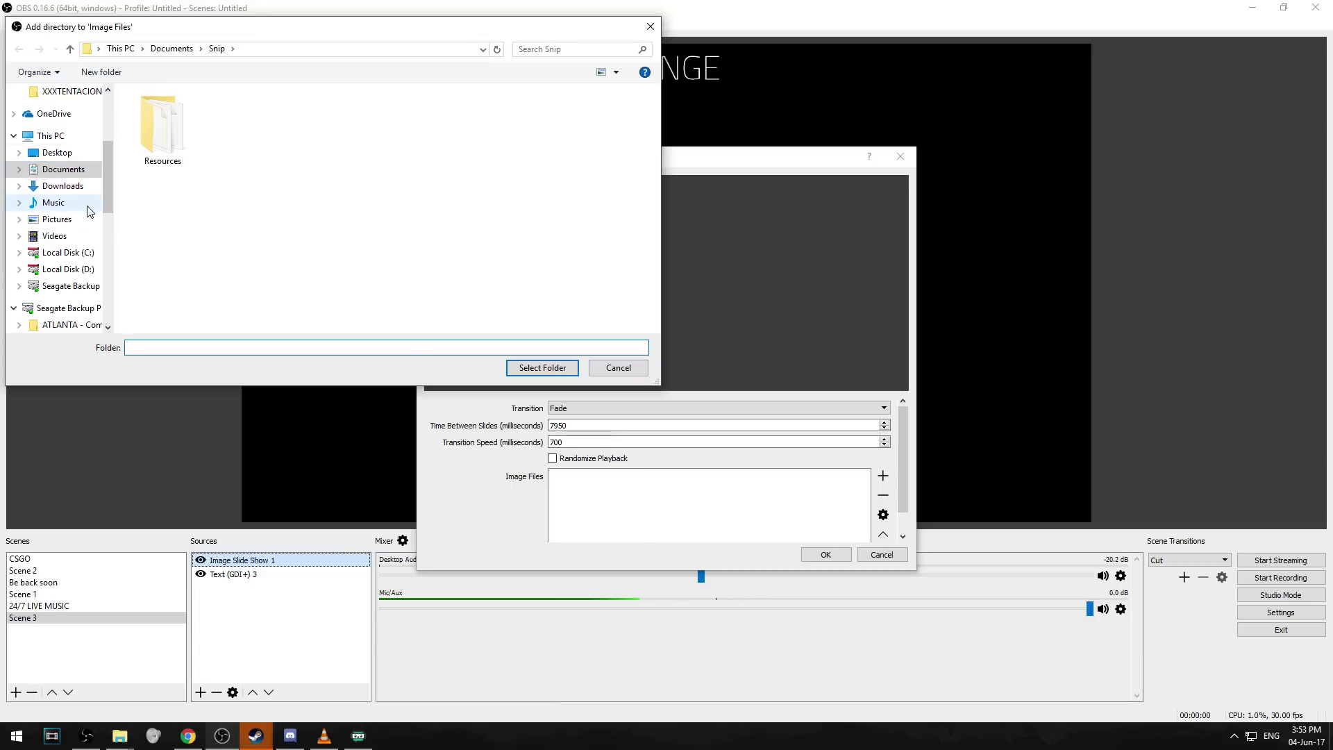
{"action": "left_click", "coordinate": [70, 218]}
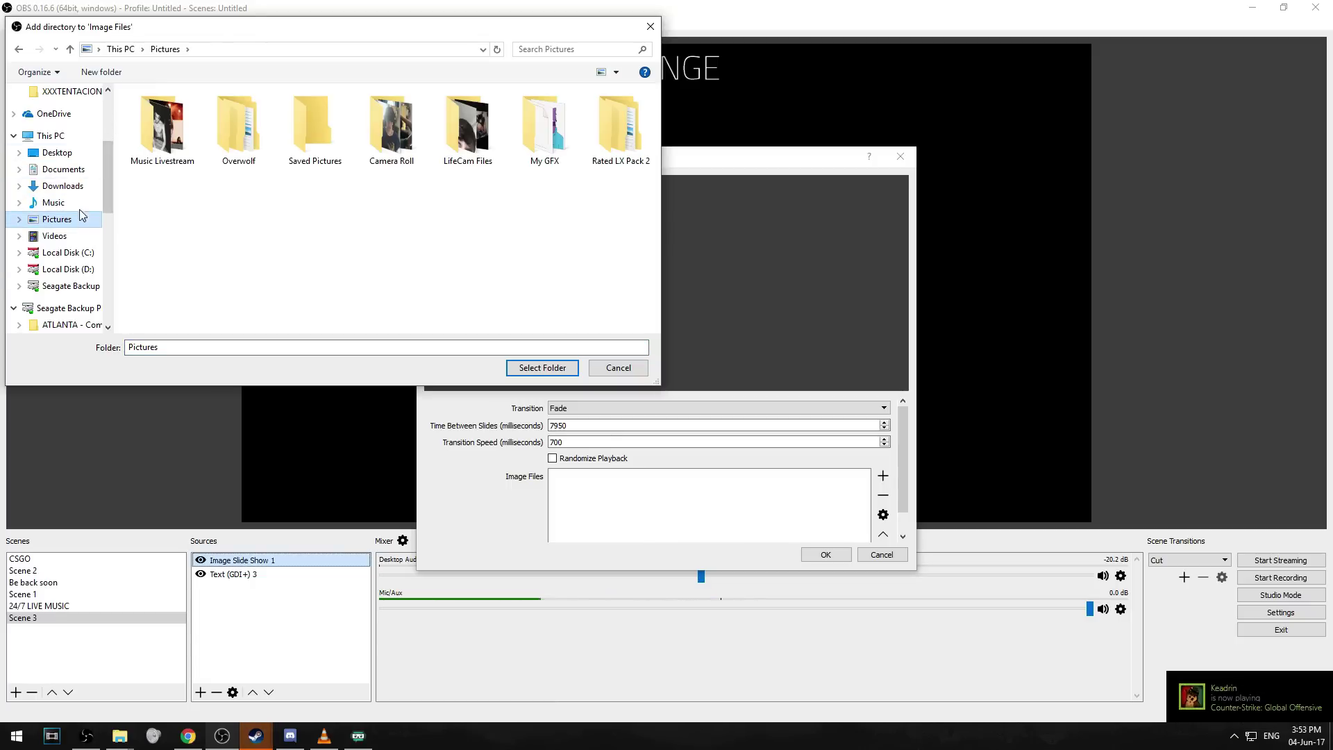
{"action": "left_click", "coordinate": [148, 163]}
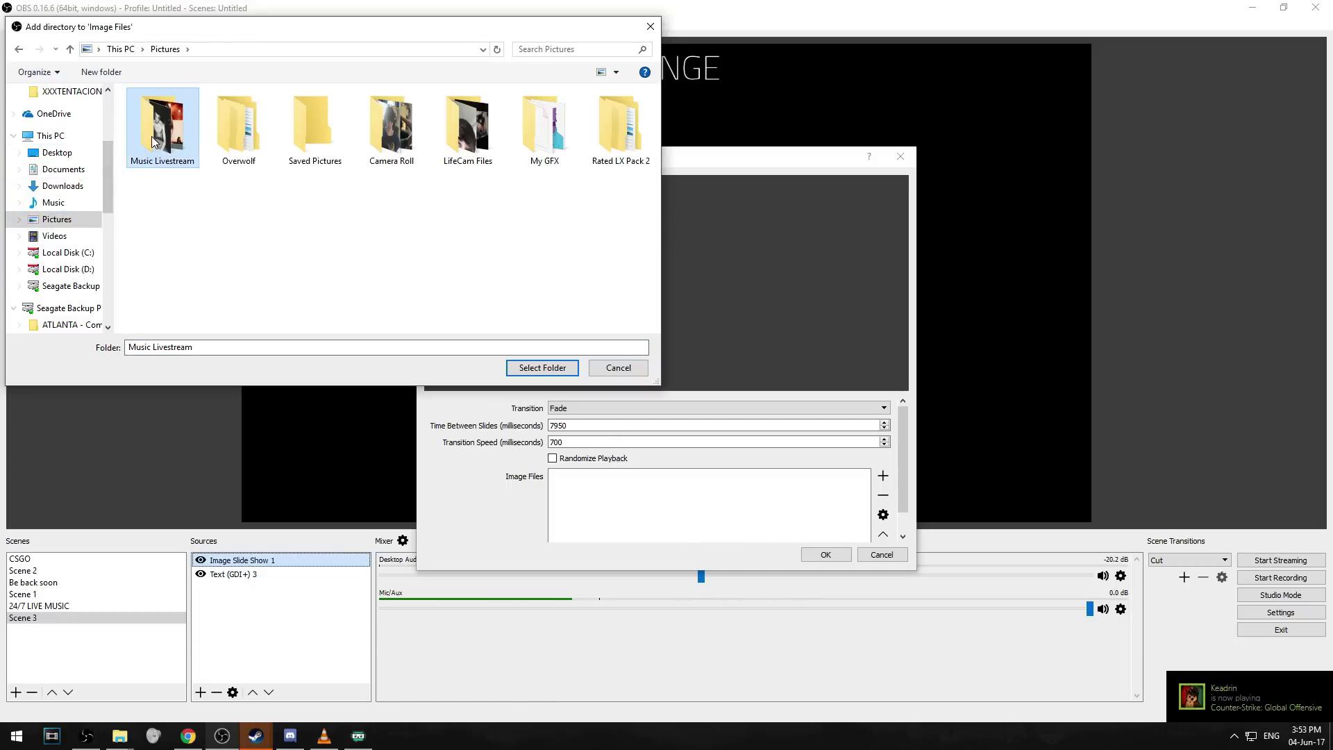
{"action": "left_click", "coordinate": [541, 369]}
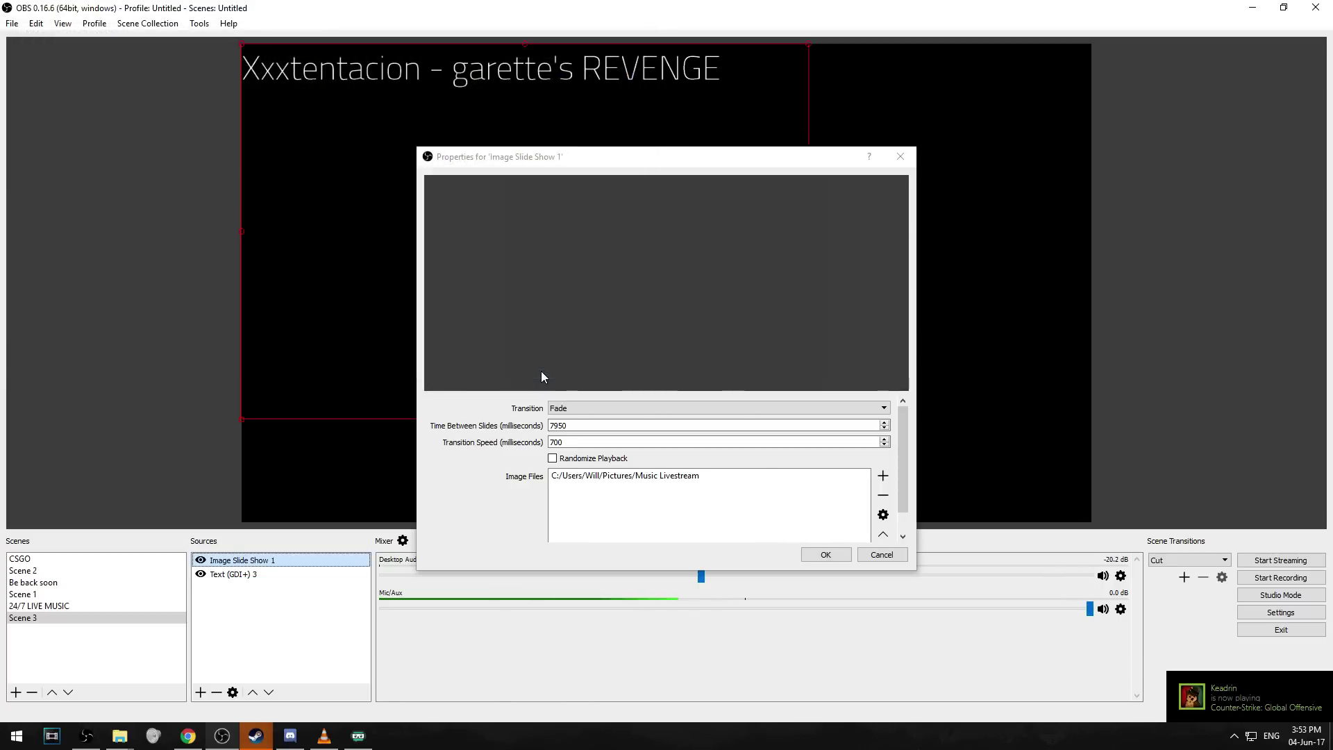
{"action": "left_click", "coordinate": [837, 554]}
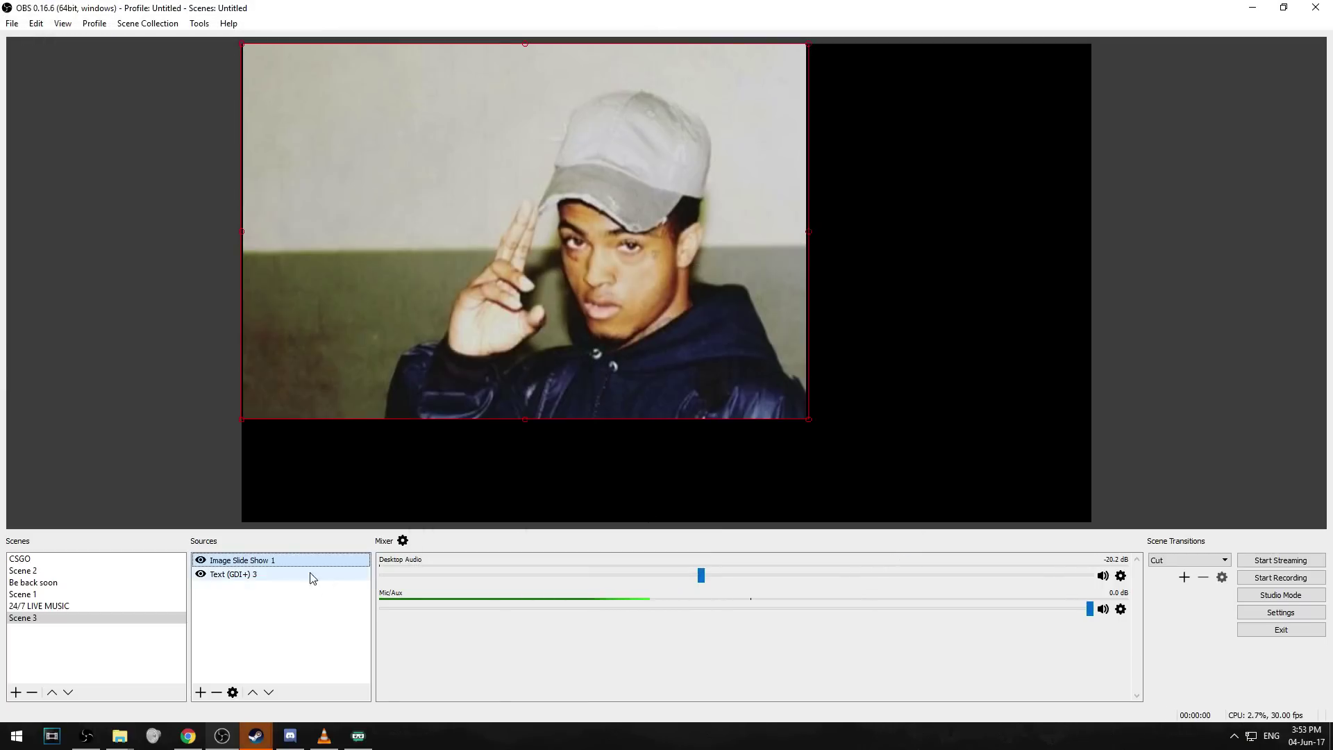
{"action": "right_click", "coordinate": [271, 560]}
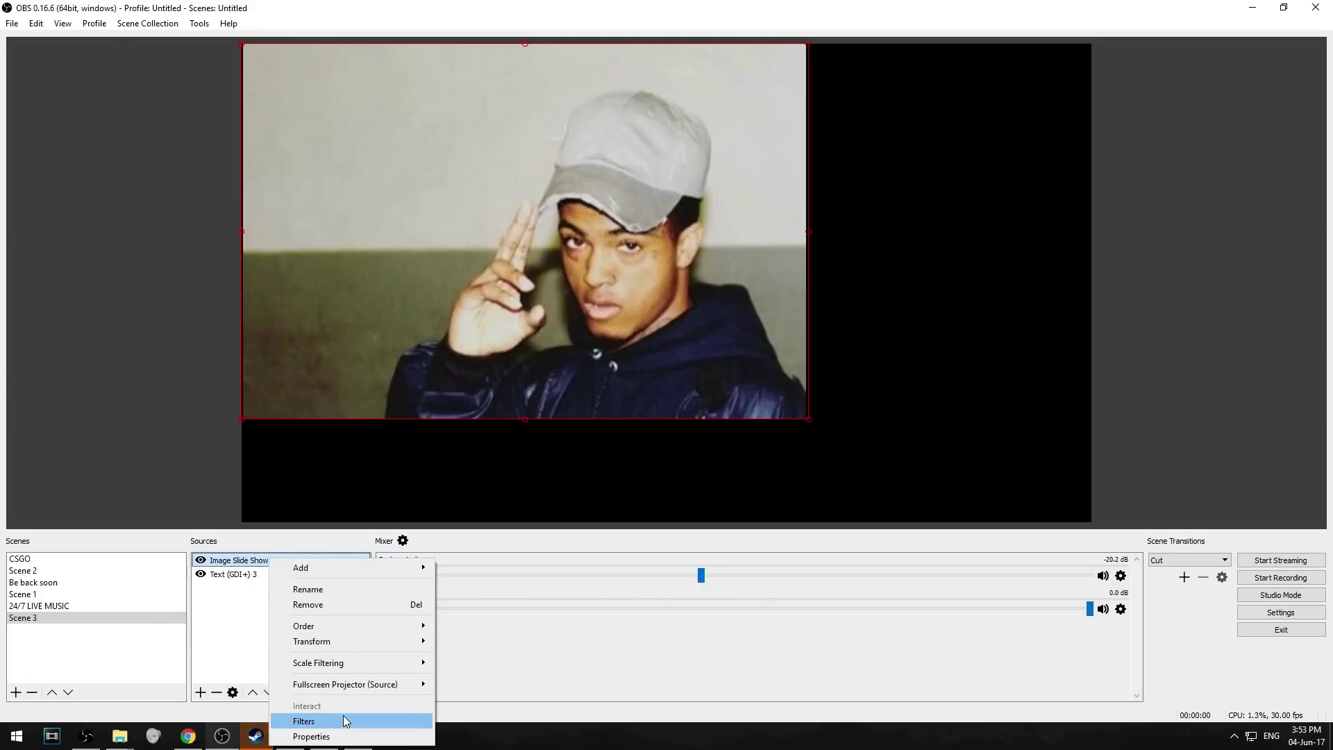
{"action": "mouse_move", "coordinate": [359, 690]}
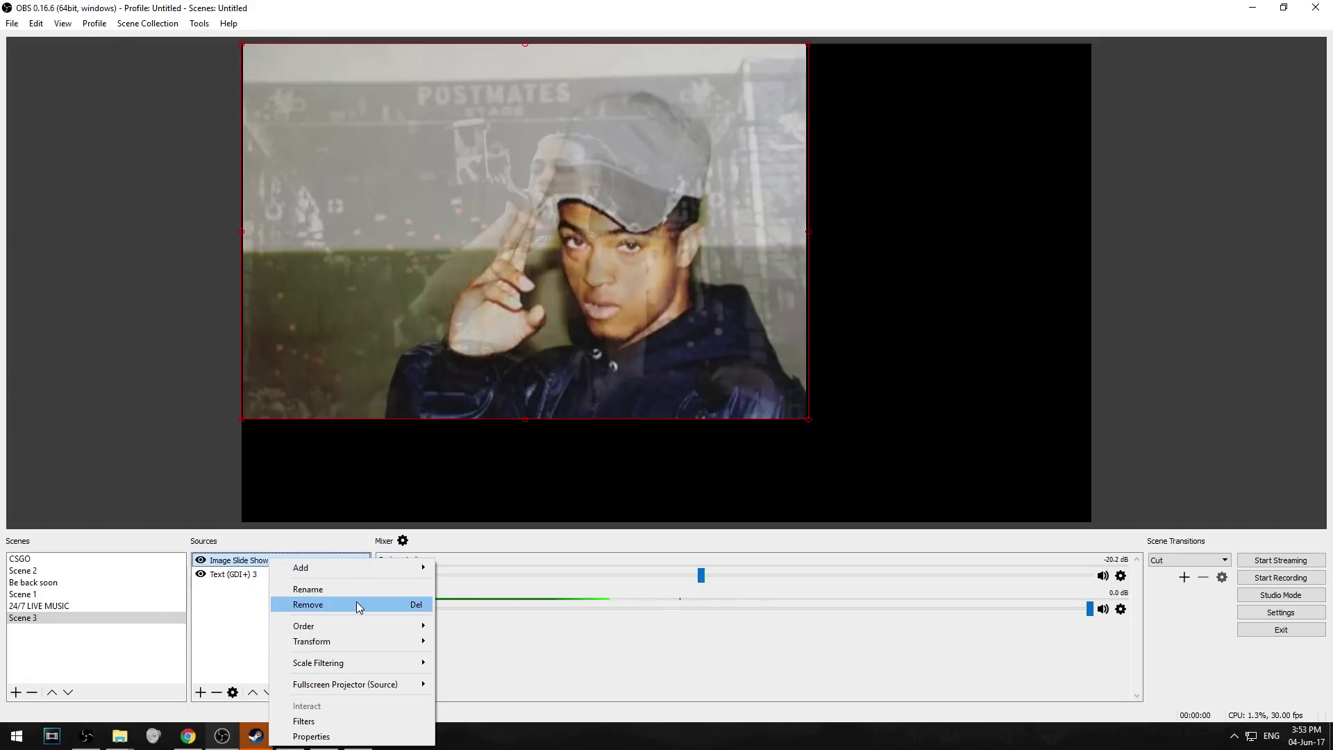
{"action": "mouse_move", "coordinate": [375, 641]}
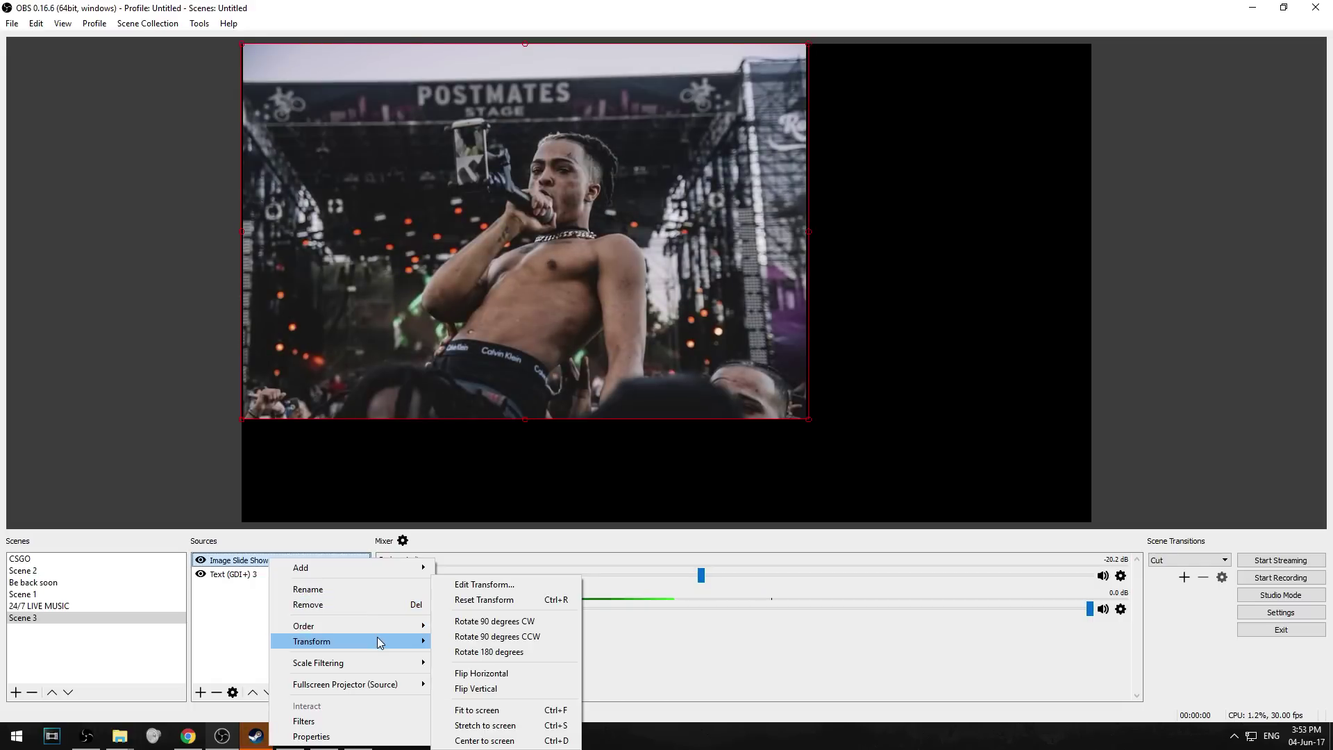
{"action": "left_click", "coordinate": [507, 725]}
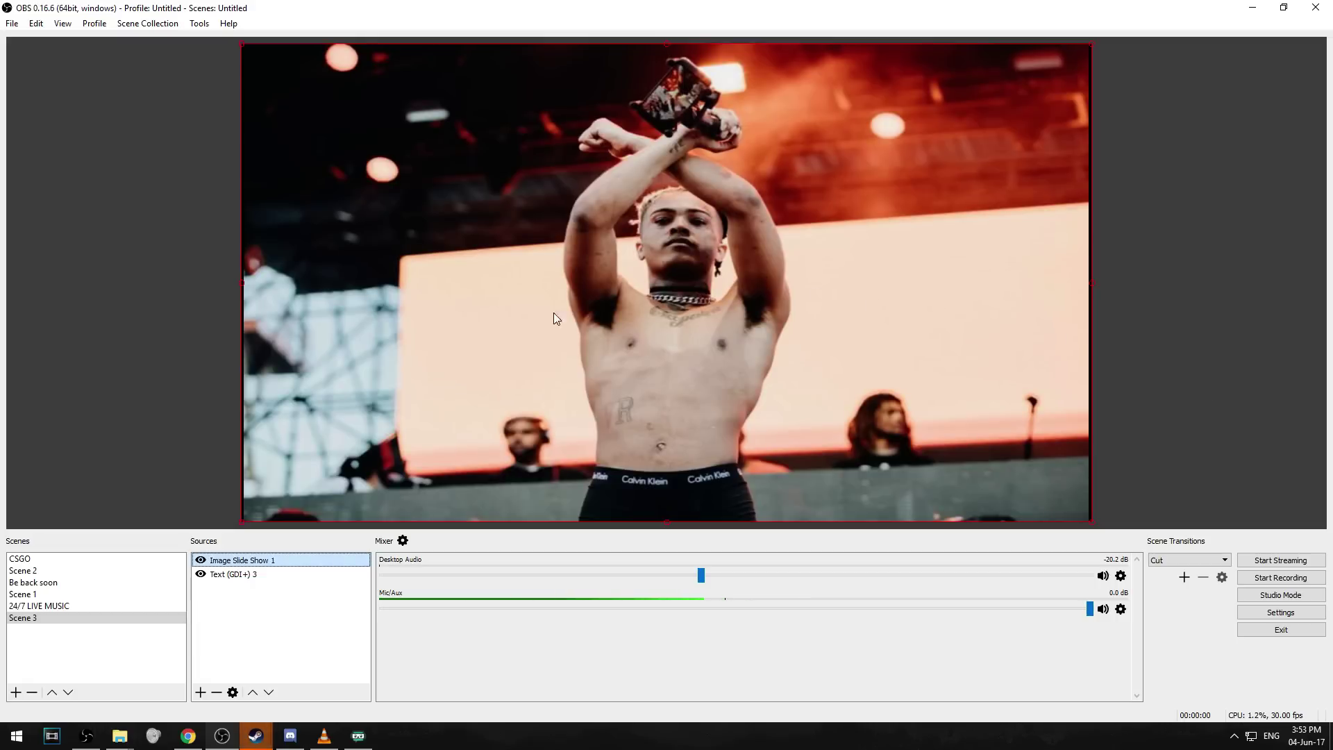
{"action": "left_click", "coordinate": [239, 576]}
{"action": "left_click_drag", "start_coordinate": [239, 576], "coordinate": [258, 562]}
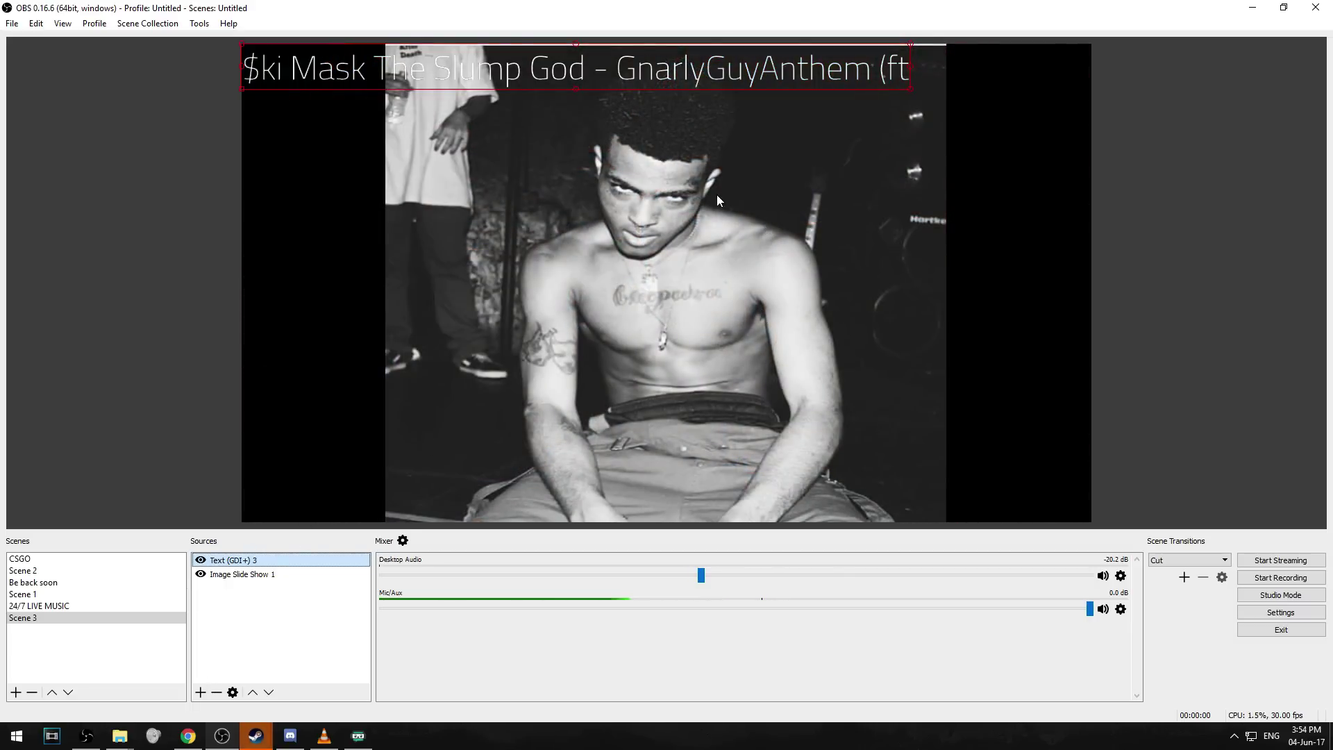
Add a new Image source named Image 4 to Scene 3
{"action": "left_click", "coordinate": [200, 693]}
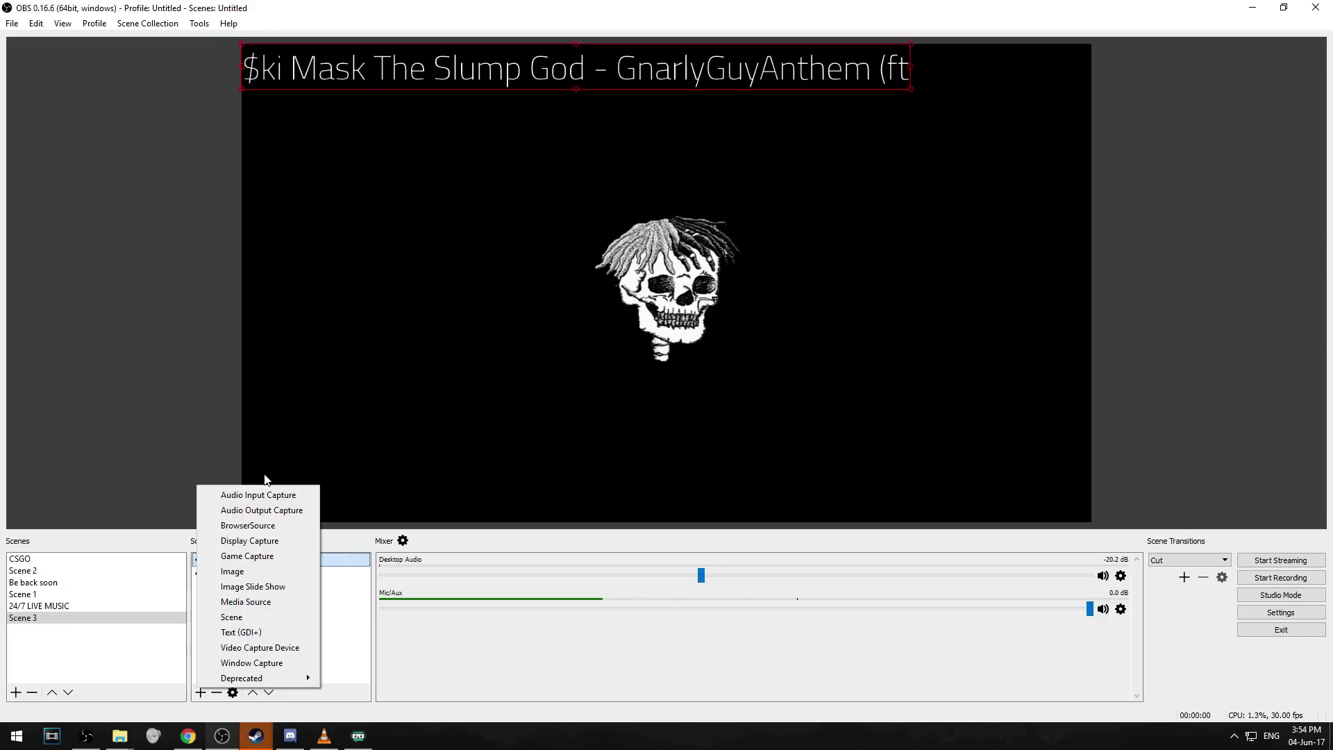
{"action": "left_click", "coordinate": [266, 571]}
{"action": "left_click", "coordinate": [695, 460]}
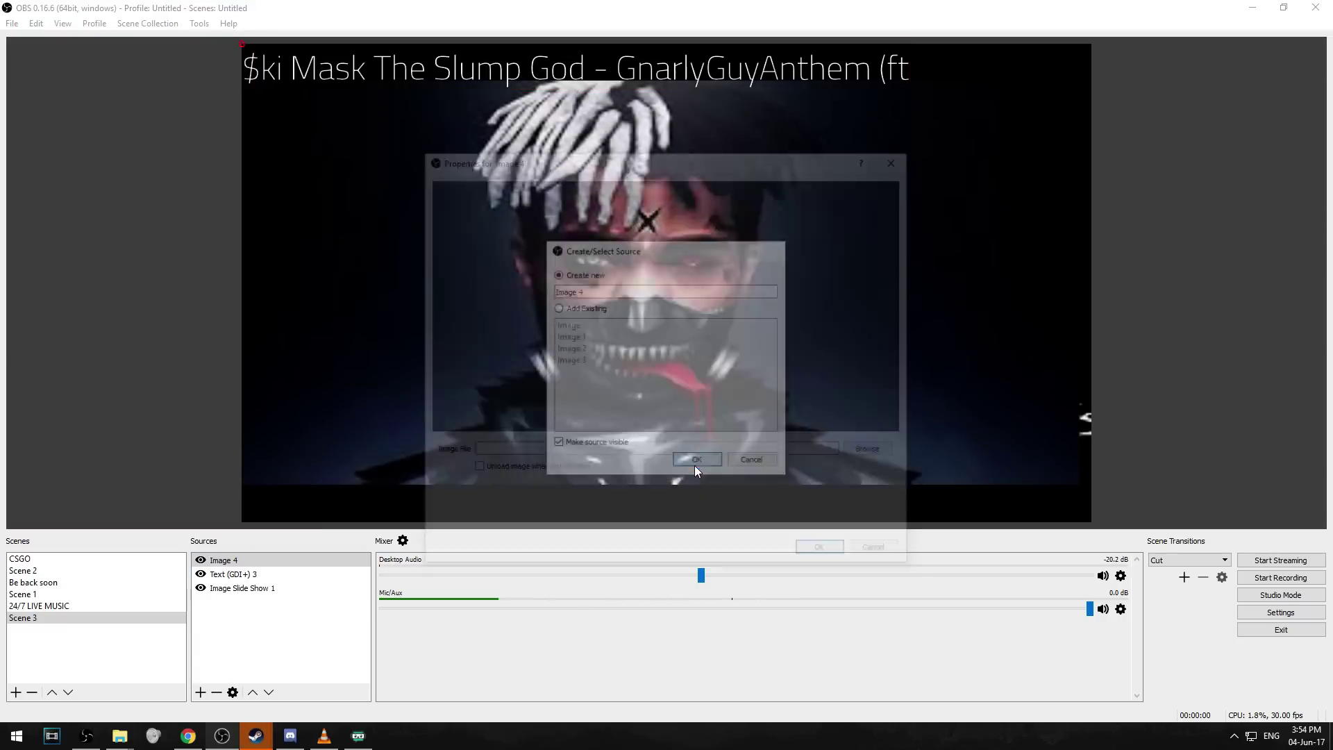
Load Music\maxresdefault.jpg into Image 4 and stretch it to fill the canvas
{"action": "left_click", "coordinate": [871, 450]}
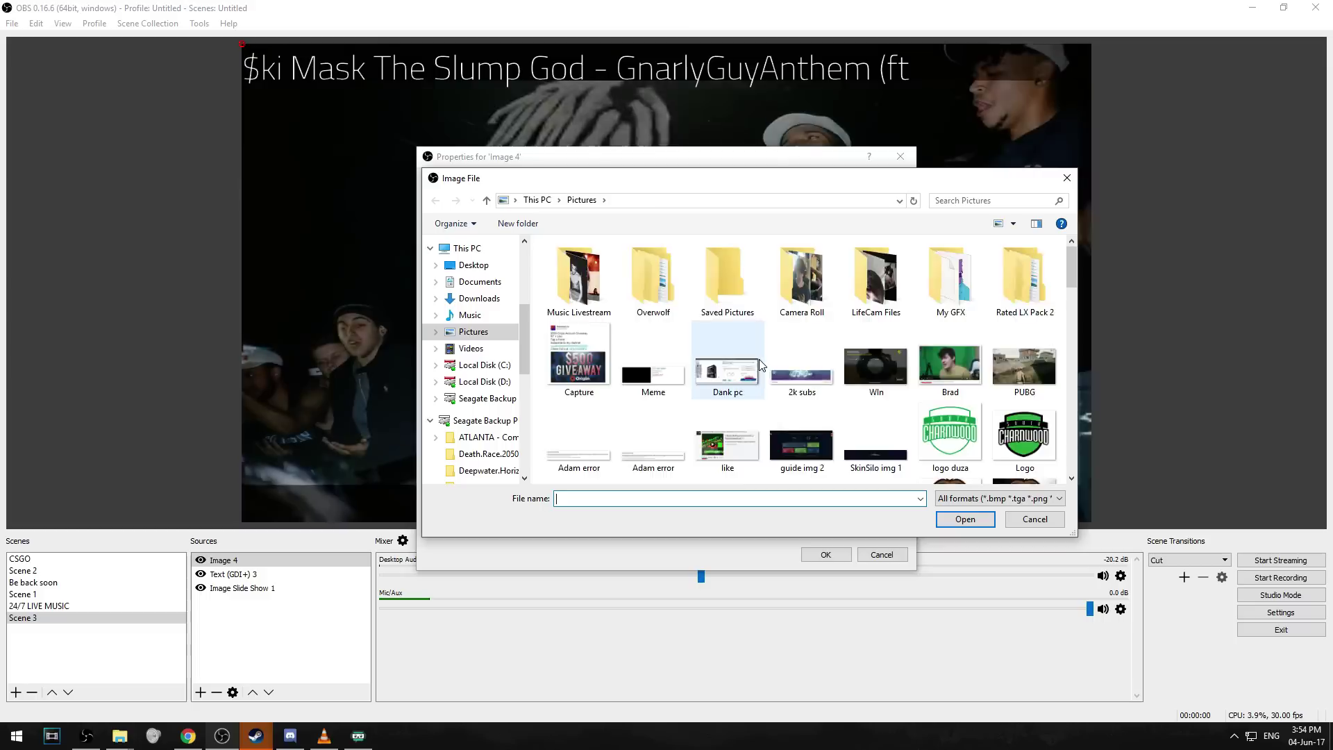
{"action": "scroll", "coordinate": [759, 359], "scroll_direction": "down", "scroll_amount": 5}
{"action": "scroll", "coordinate": [760, 360], "scroll_direction": "up", "scroll_amount": 5}
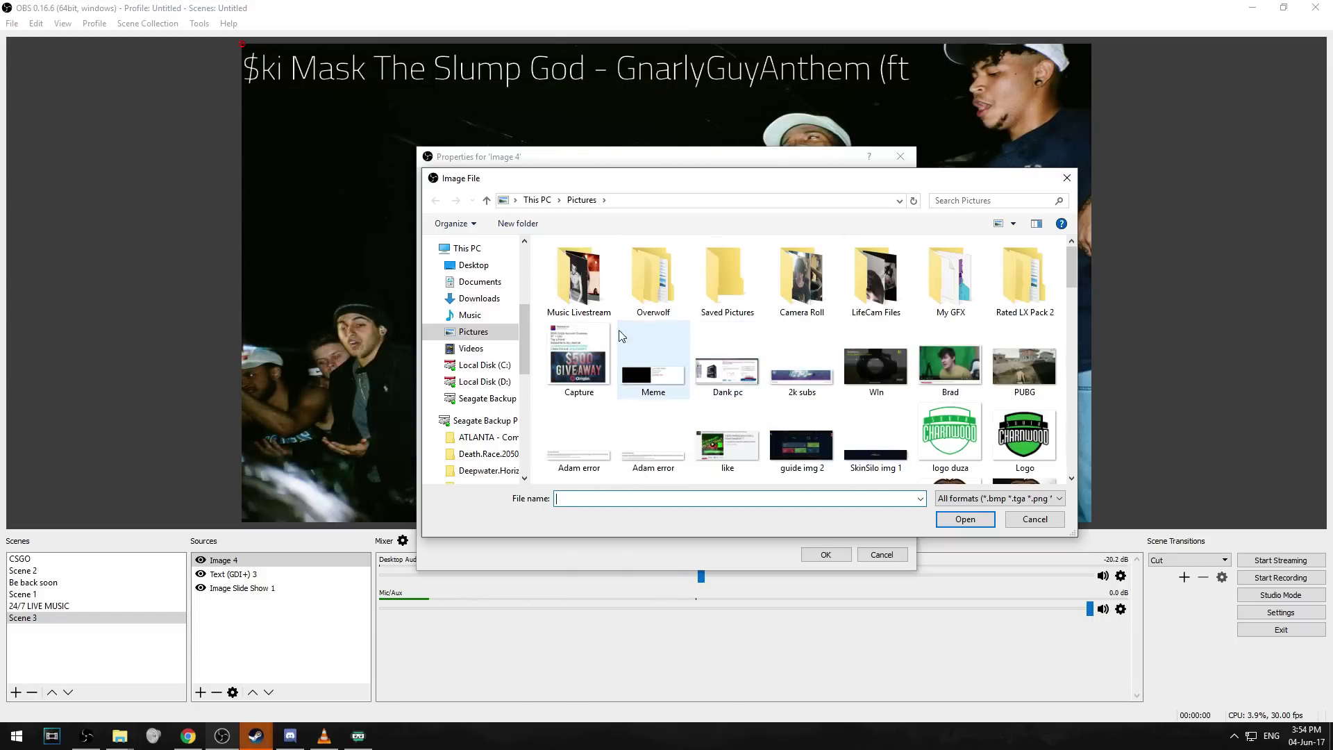
{"action": "double_click", "coordinate": [588, 313]}
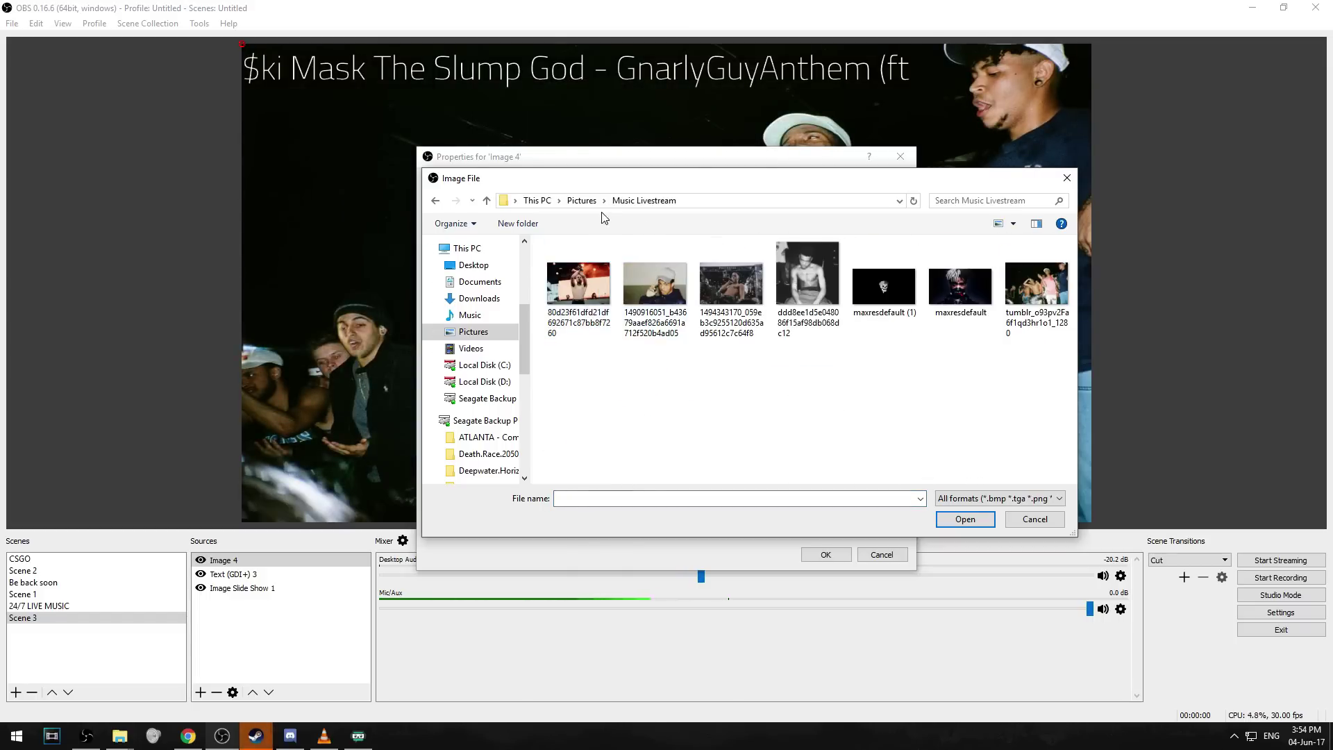
{"action": "left_click", "coordinate": [584, 200]}
{"action": "left_click", "coordinate": [471, 315]}
{"action": "left_click", "coordinate": [479, 298]}
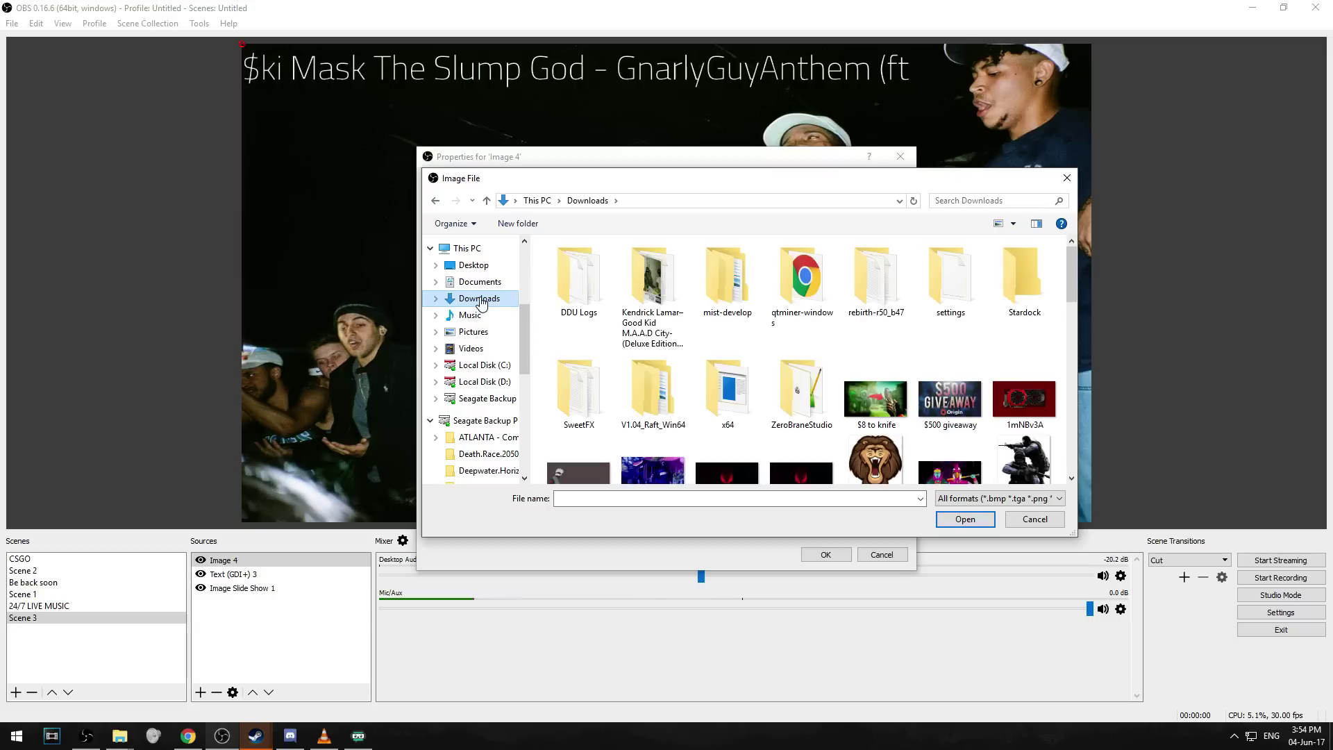
{"action": "left_click", "coordinate": [470, 316]}
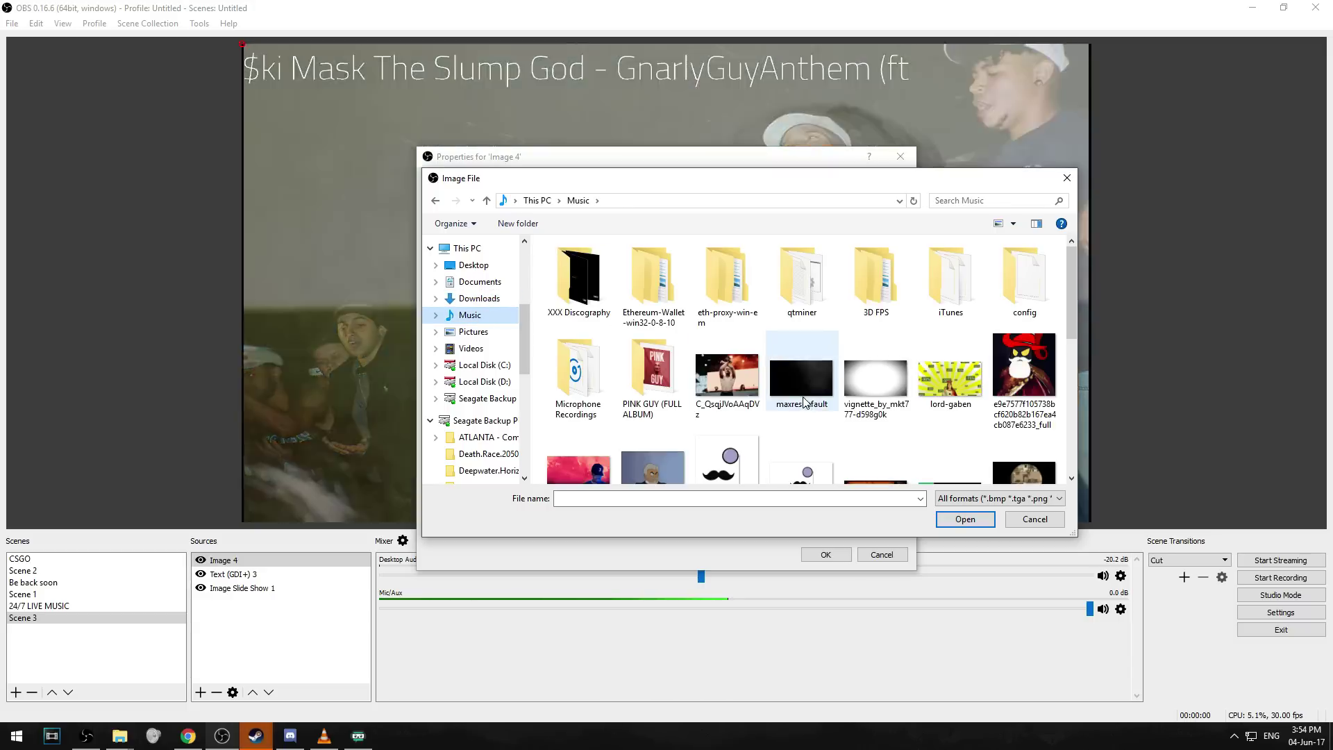
{"action": "left_click", "coordinate": [804, 379]}
{"action": "left_click", "coordinate": [965, 519]}
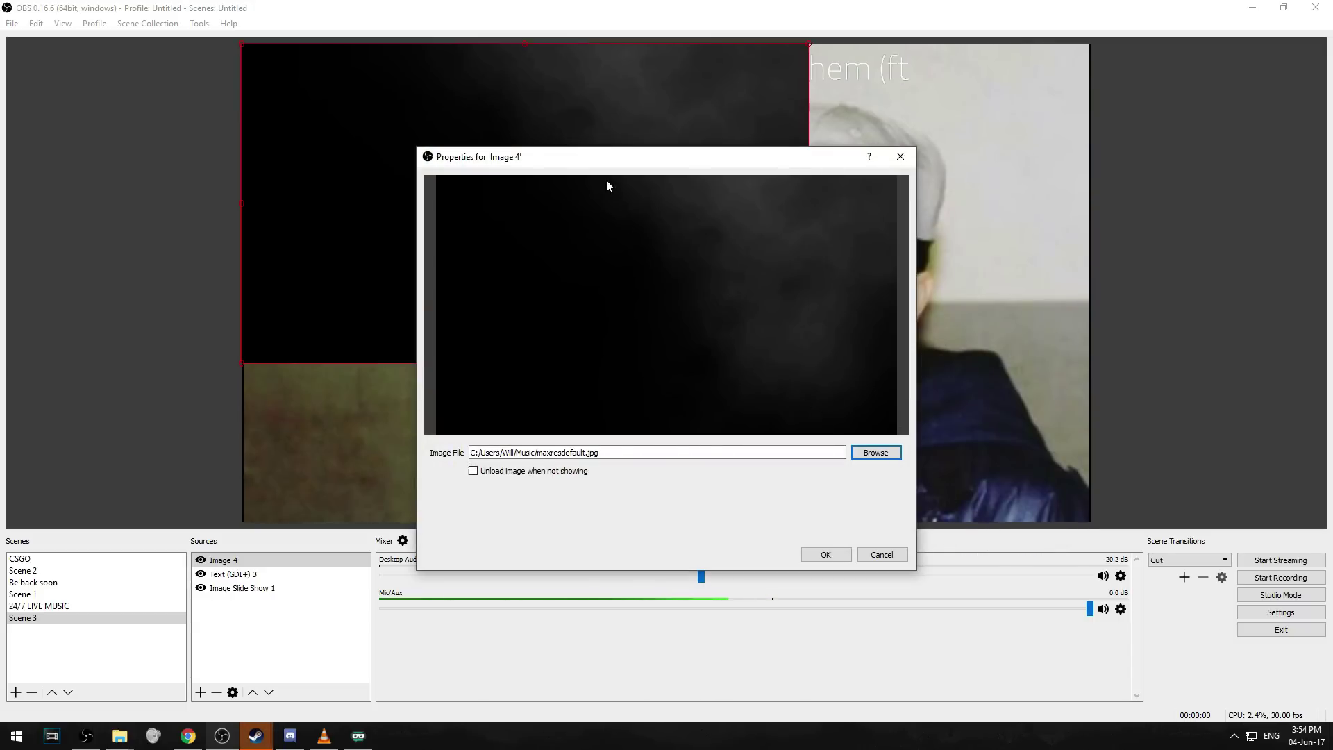
{"action": "left_click", "coordinate": [891, 556]}
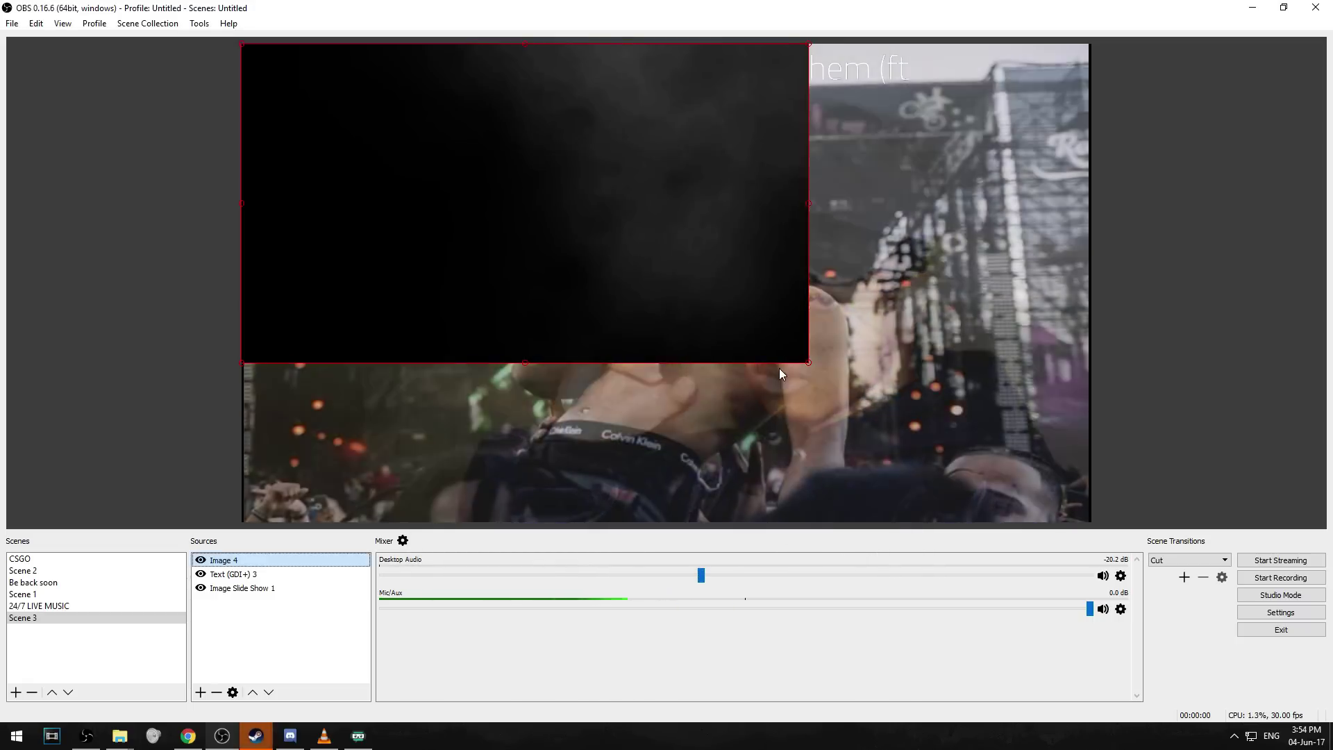
{"action": "left_click_drag", "start_coordinate": [807, 362], "coordinate": [1088, 467]}
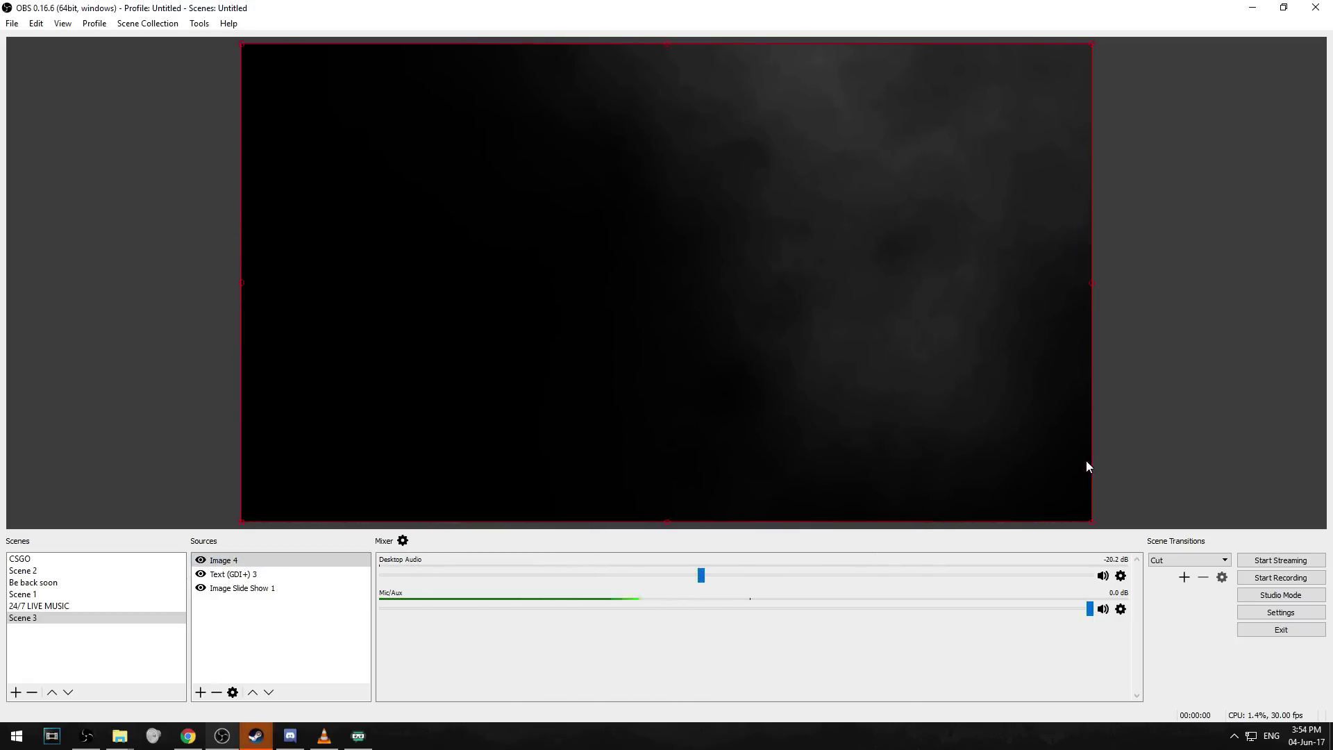
Add an Image Mask/Blend filter to the Image 4 source
{"action": "right_click", "coordinate": [233, 560]}
{"action": "left_click", "coordinate": [310, 535]}
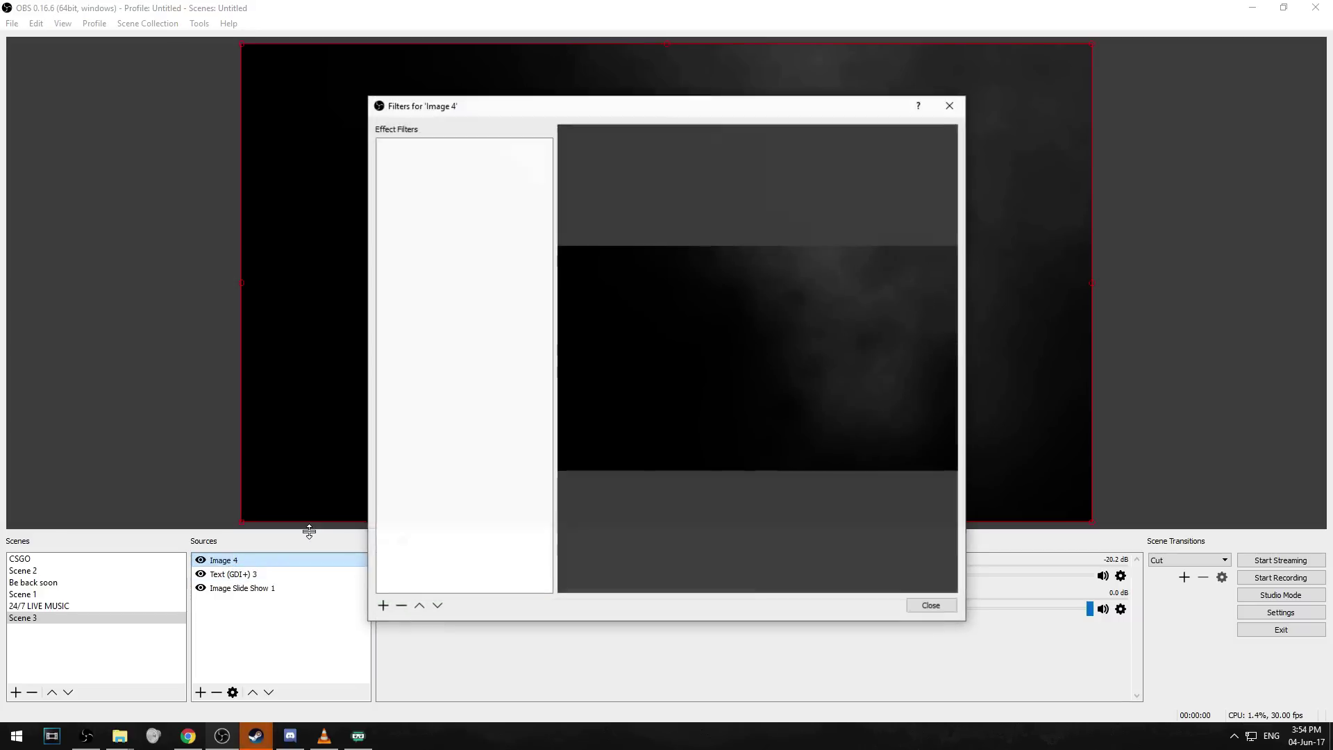
{"action": "left_click", "coordinate": [386, 603]}
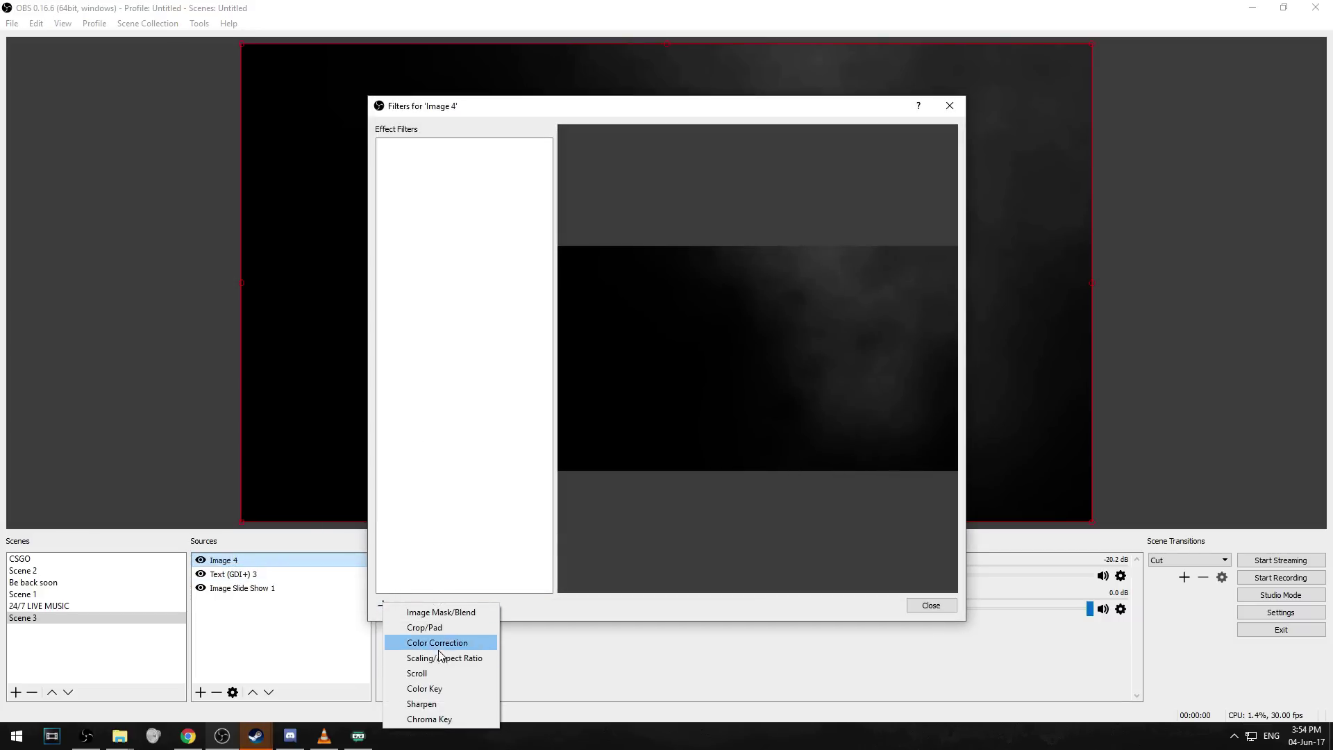
{"action": "left_click", "coordinate": [441, 612]}
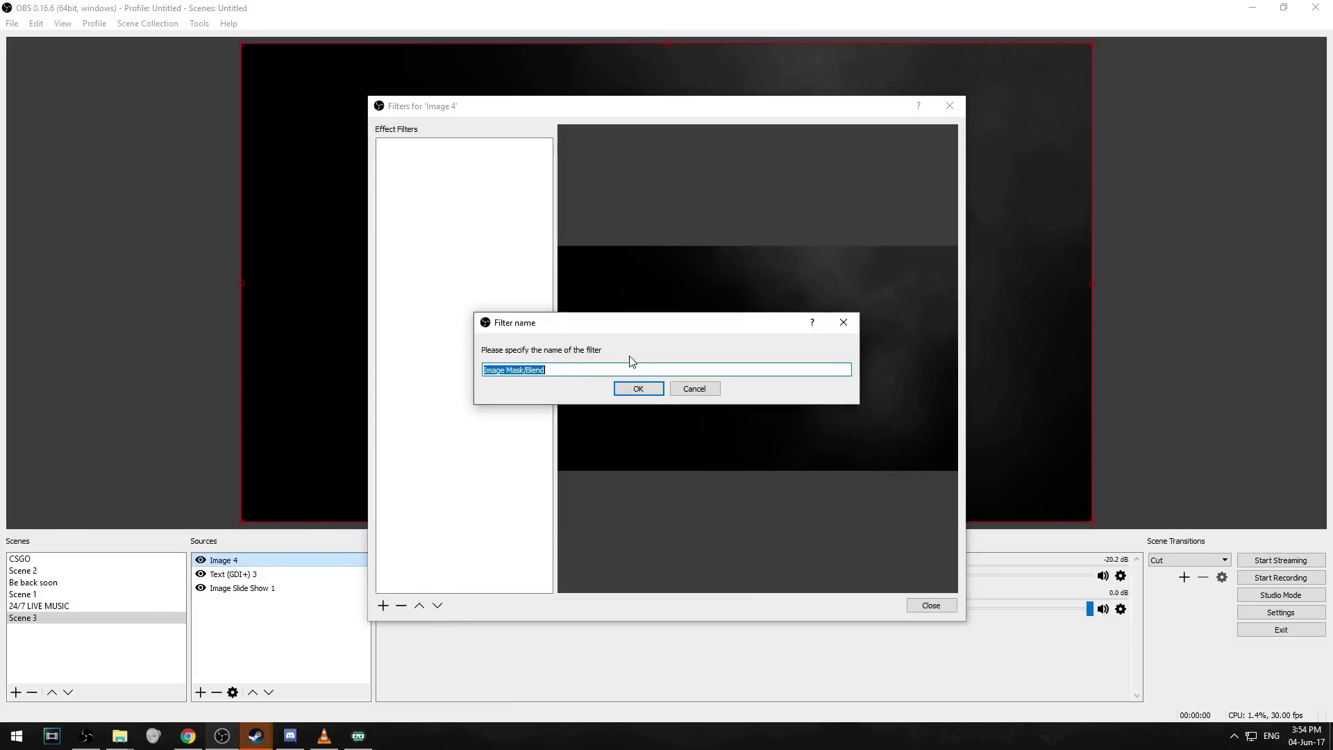
{"action": "left_click", "coordinate": [633, 389]}
Load maxresdefault.jpg as the filter's image and keep colour #00ffffff
{"action": "left_click", "coordinate": [690, 433]}
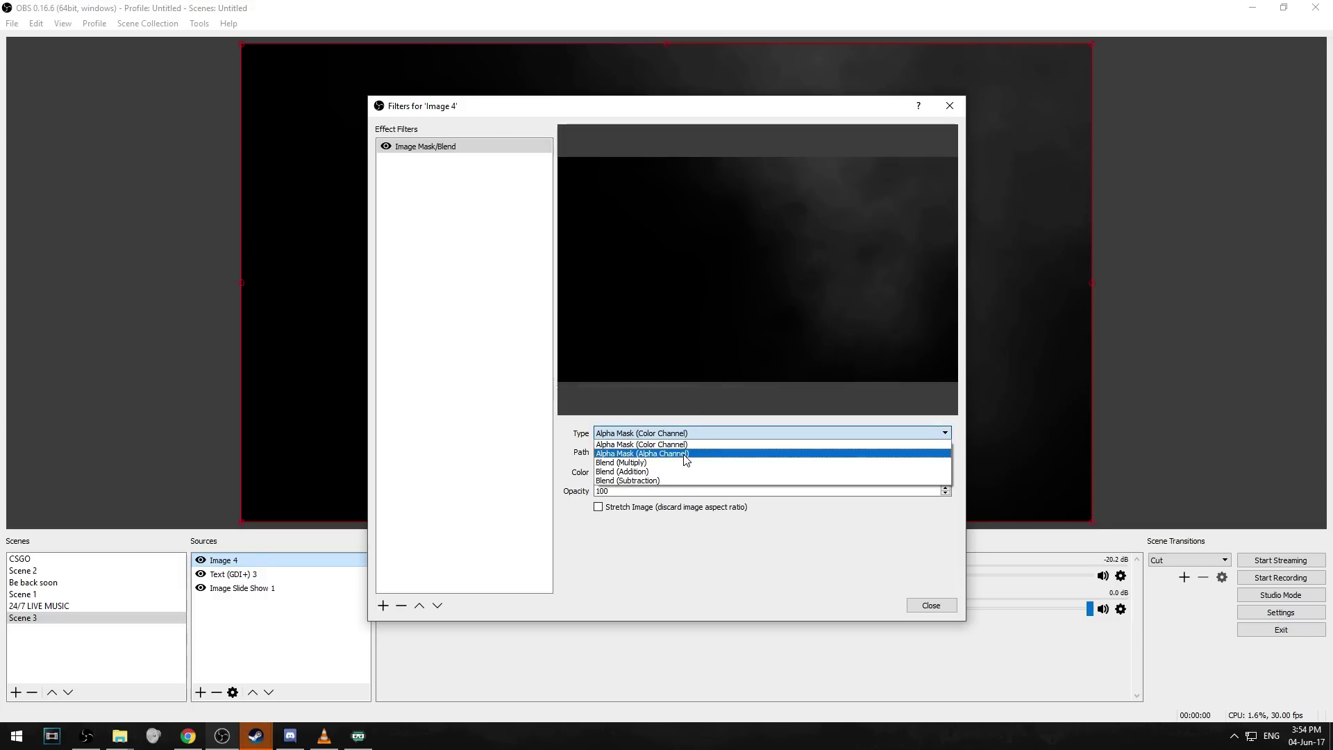
{"action": "left_click", "coordinate": [643, 443]}
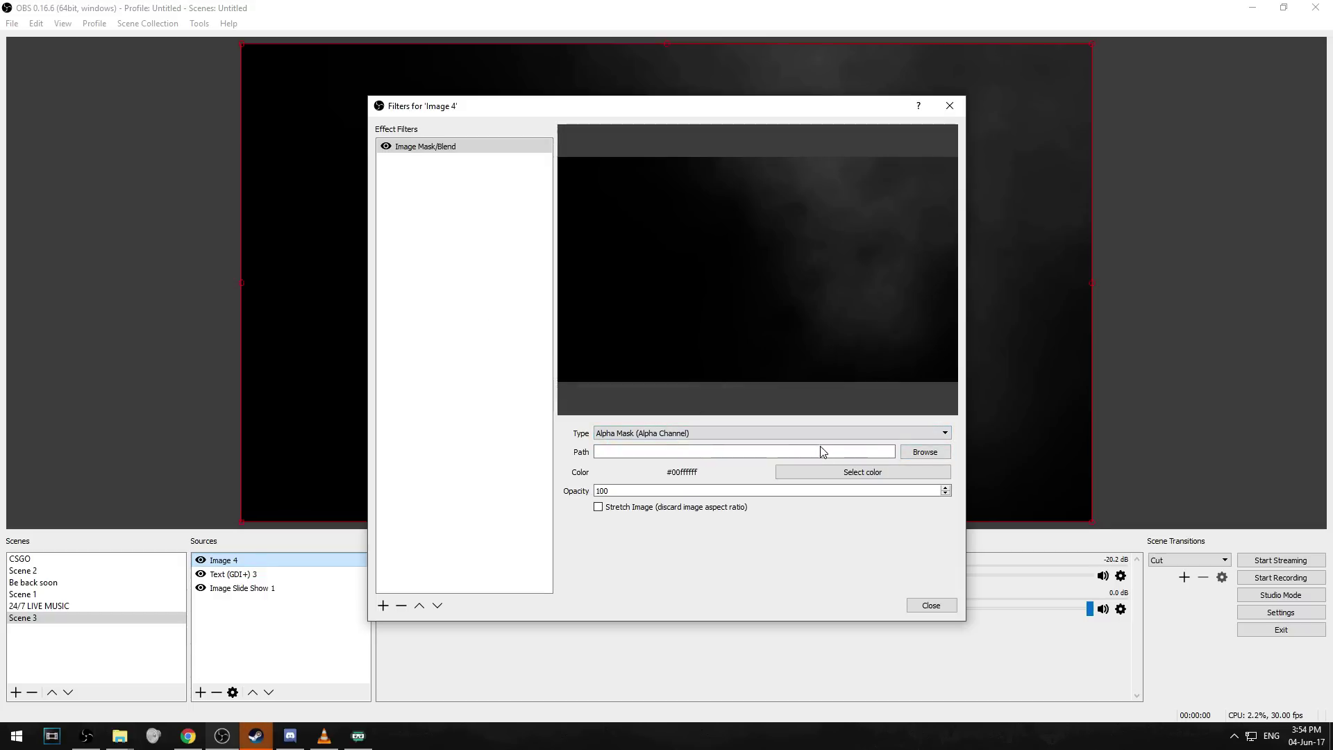
{"action": "left_click", "coordinate": [926, 453]}
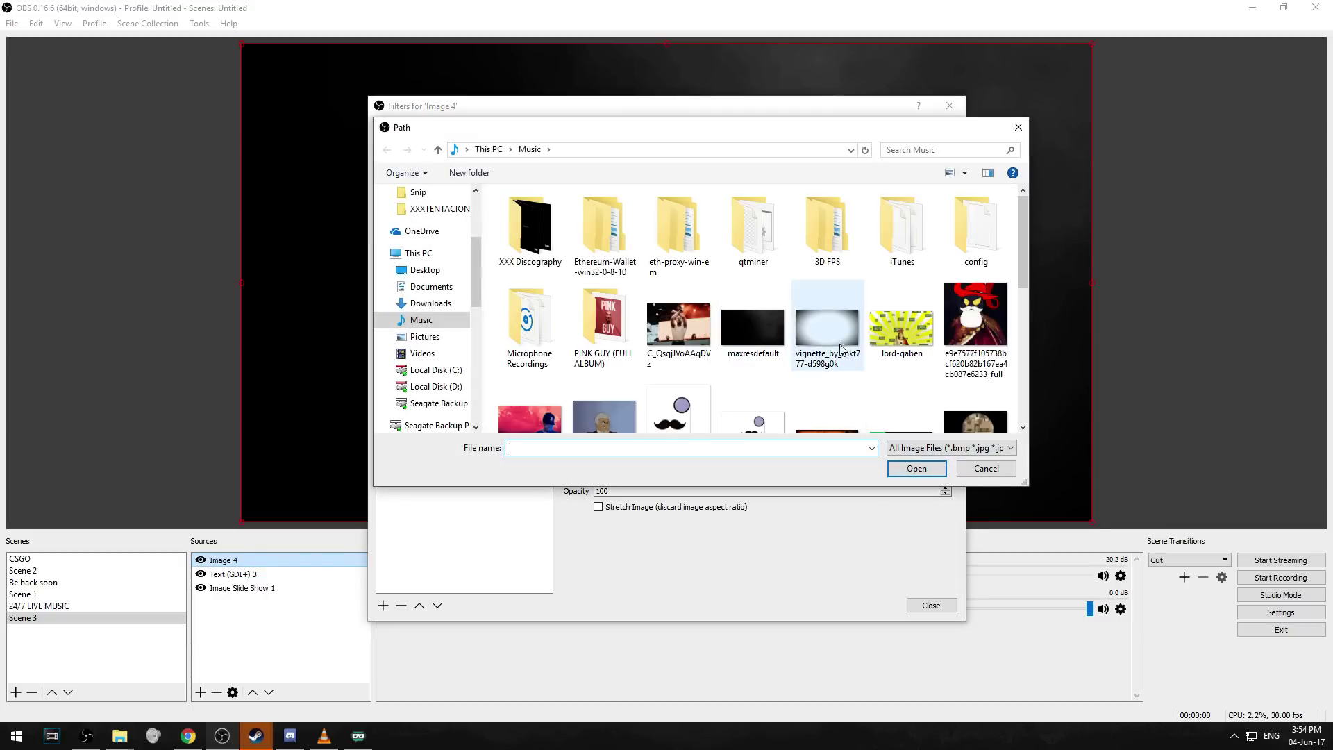
{"action": "left_click", "coordinate": [753, 328]}
{"action": "left_click", "coordinate": [924, 468]}
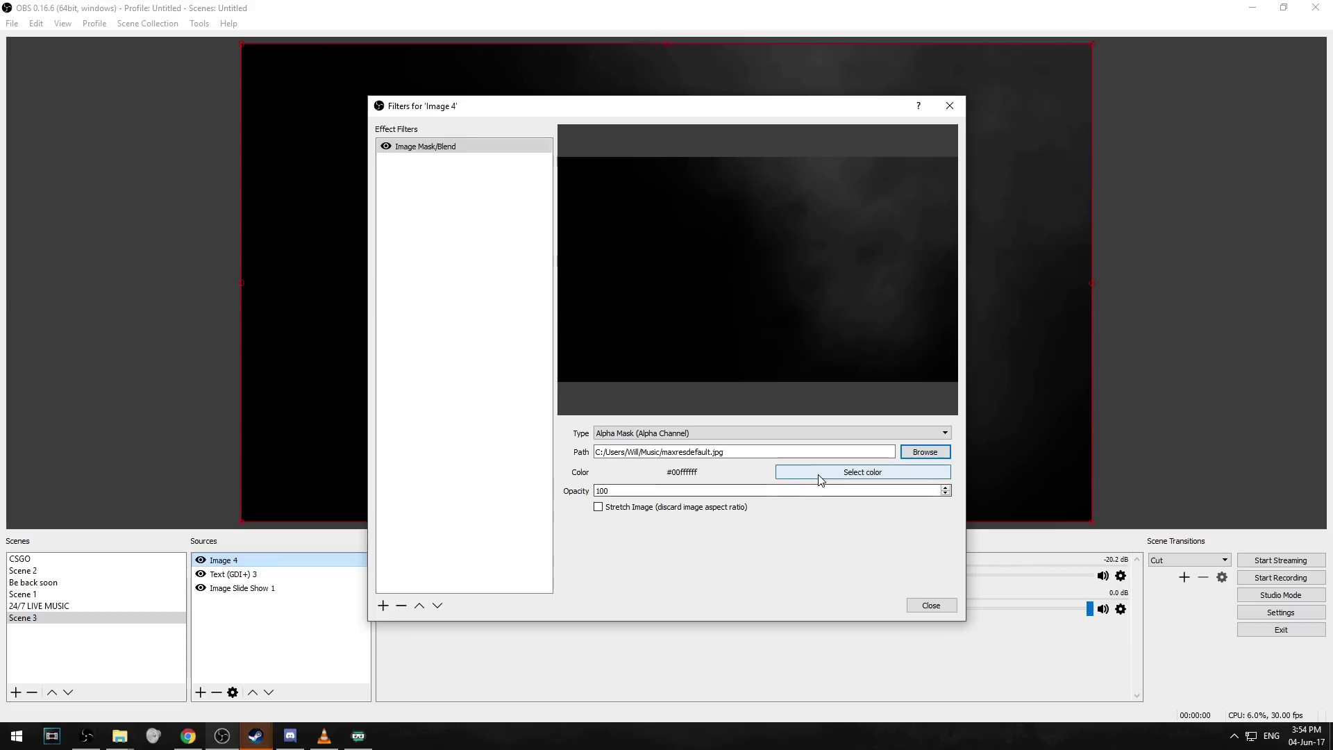
{"action": "left_click", "coordinate": [821, 477]}
{"action": "left_click", "coordinate": [748, 497]}
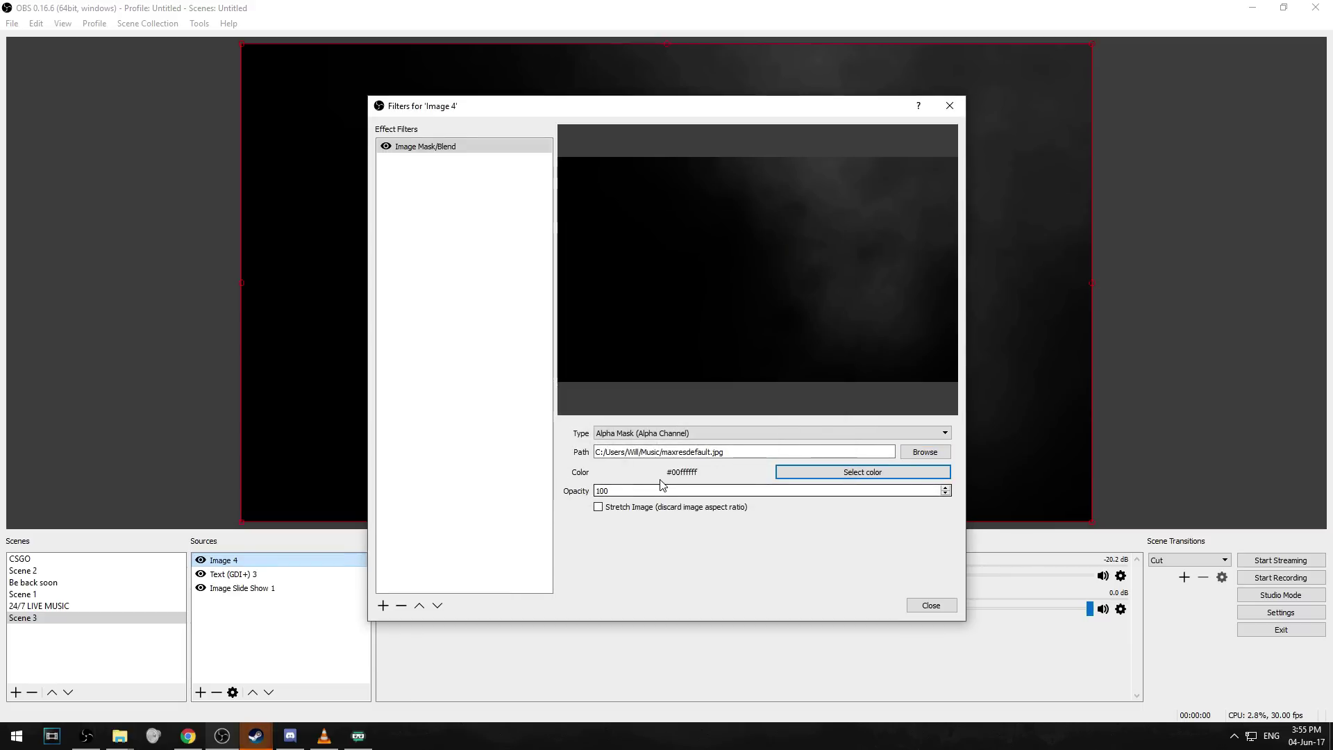
Set the filter type to Blend (Addition) with opacity 50
{"action": "left_click", "coordinate": [660, 434]}
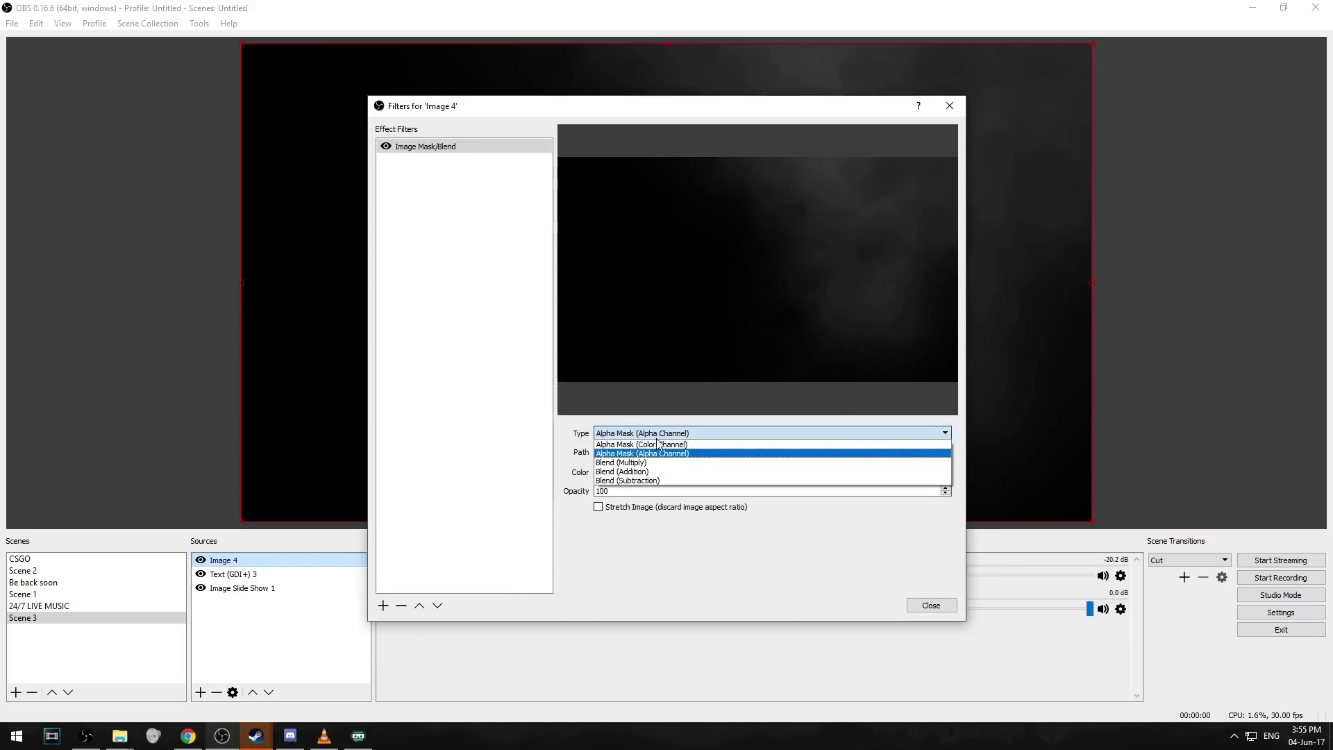
{"action": "left_click", "coordinate": [653, 462]}
{"action": "left_click", "coordinate": [646, 434]}
{"action": "left_click", "coordinate": [645, 471]}
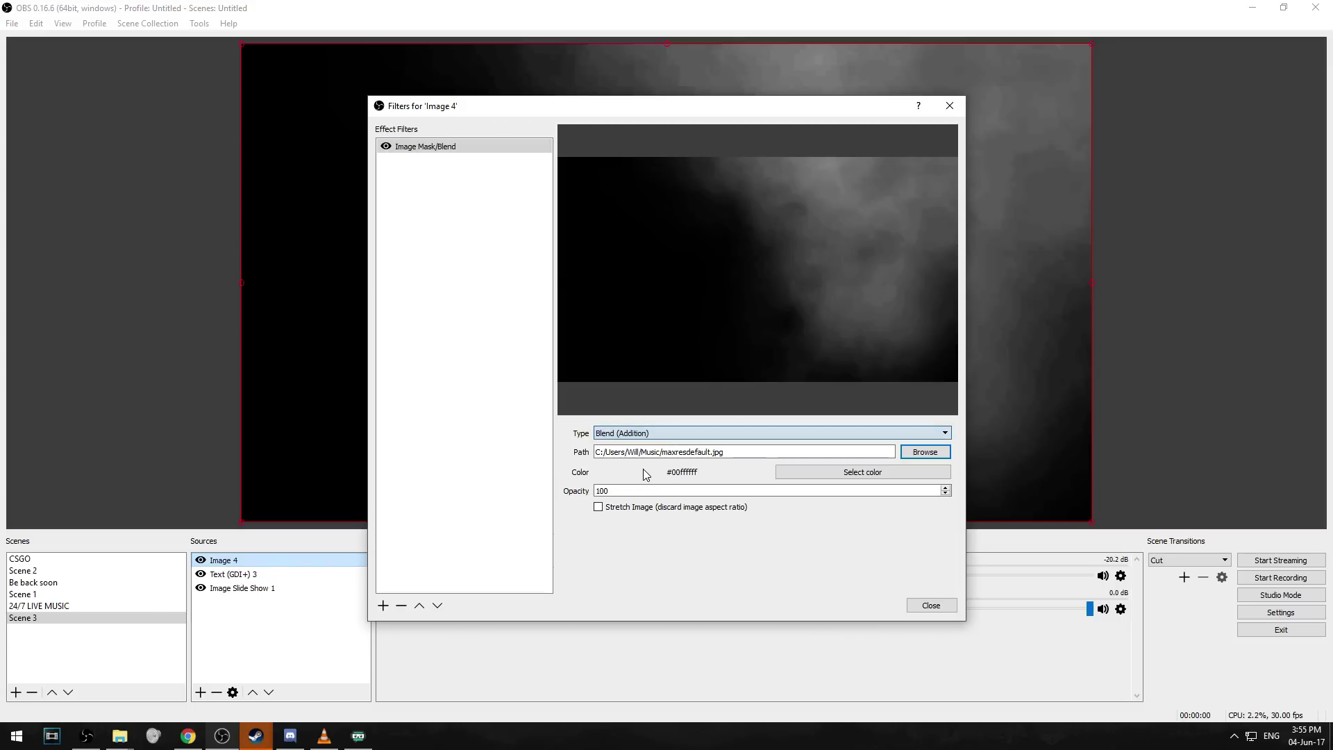
{"action": "double_click", "coordinate": [602, 491]}
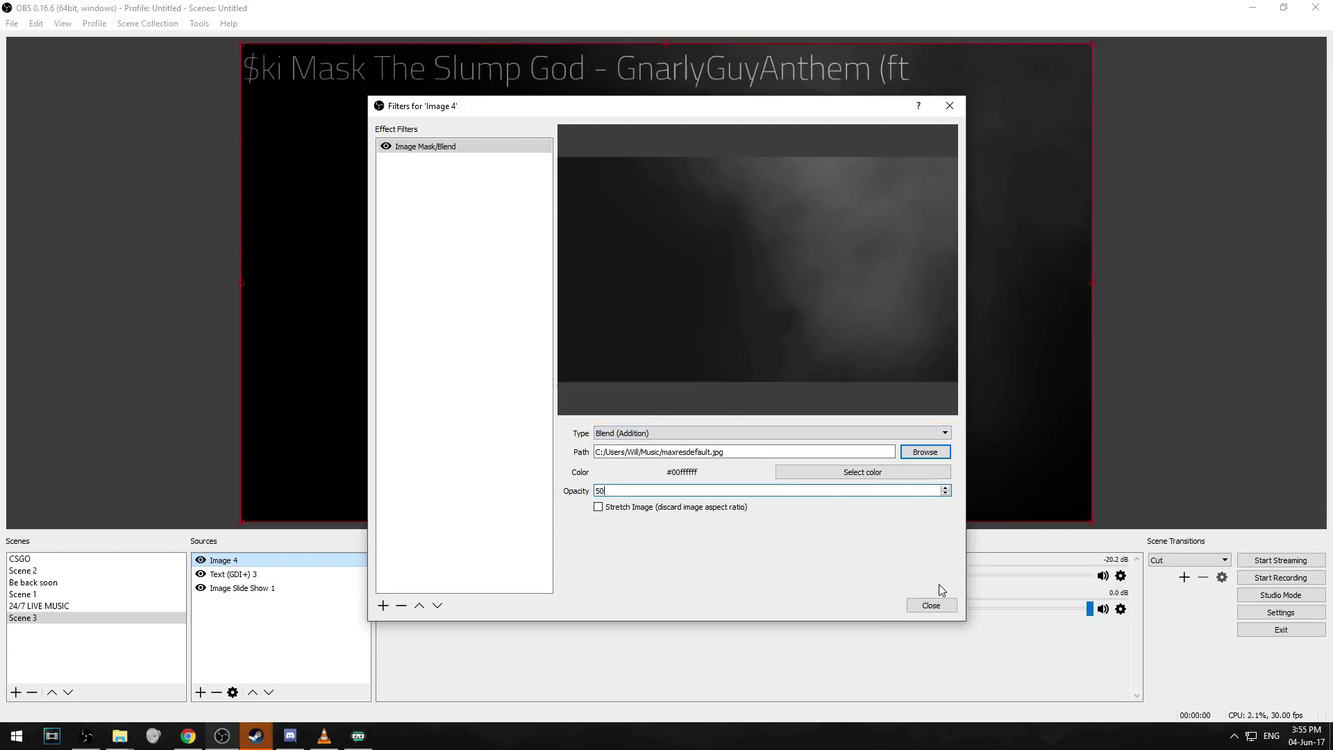
{"action": "left_click", "coordinate": [933, 606]}
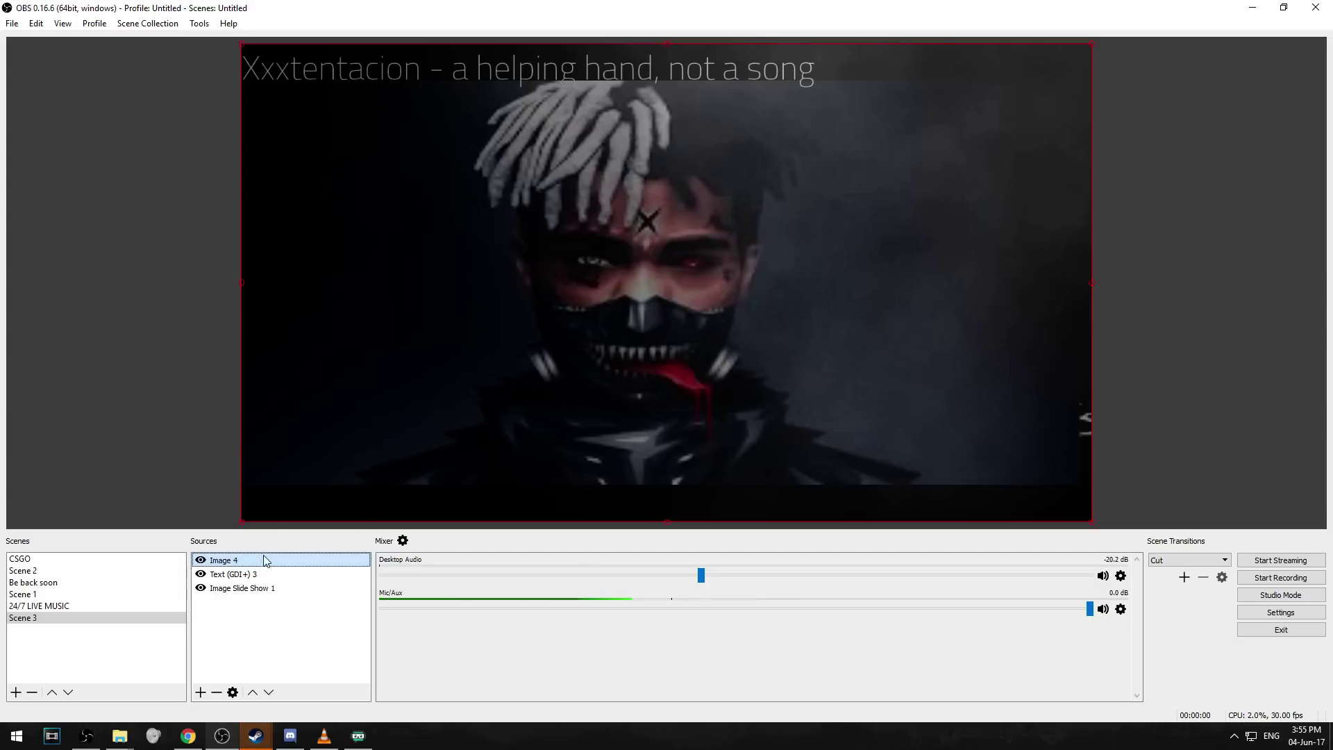
Move Text (GDI+) 3 above Image 4, then start adding a new Image source instead of a slideshow
{"action": "left_click", "coordinate": [245, 571], "text": "ctrl"}
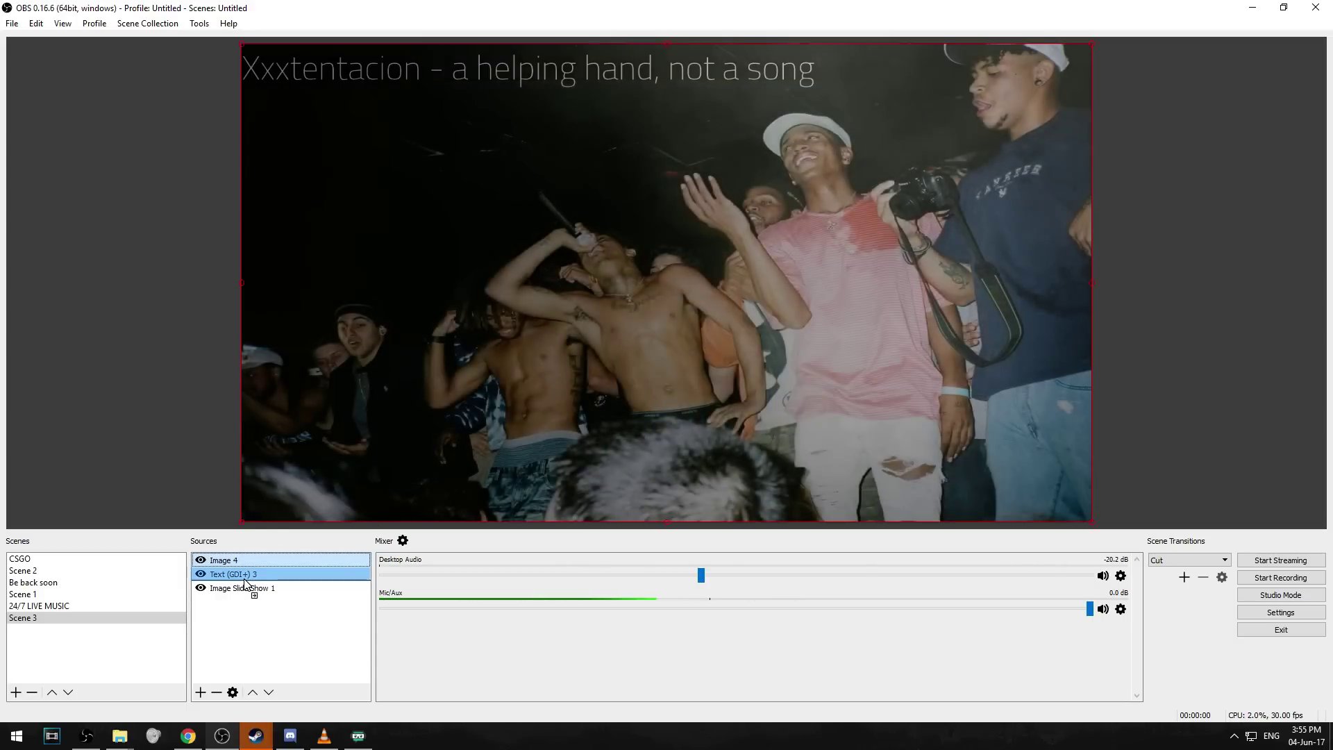
{"action": "left_click_drag", "start_coordinate": [244, 583], "coordinate": [244, 584]}
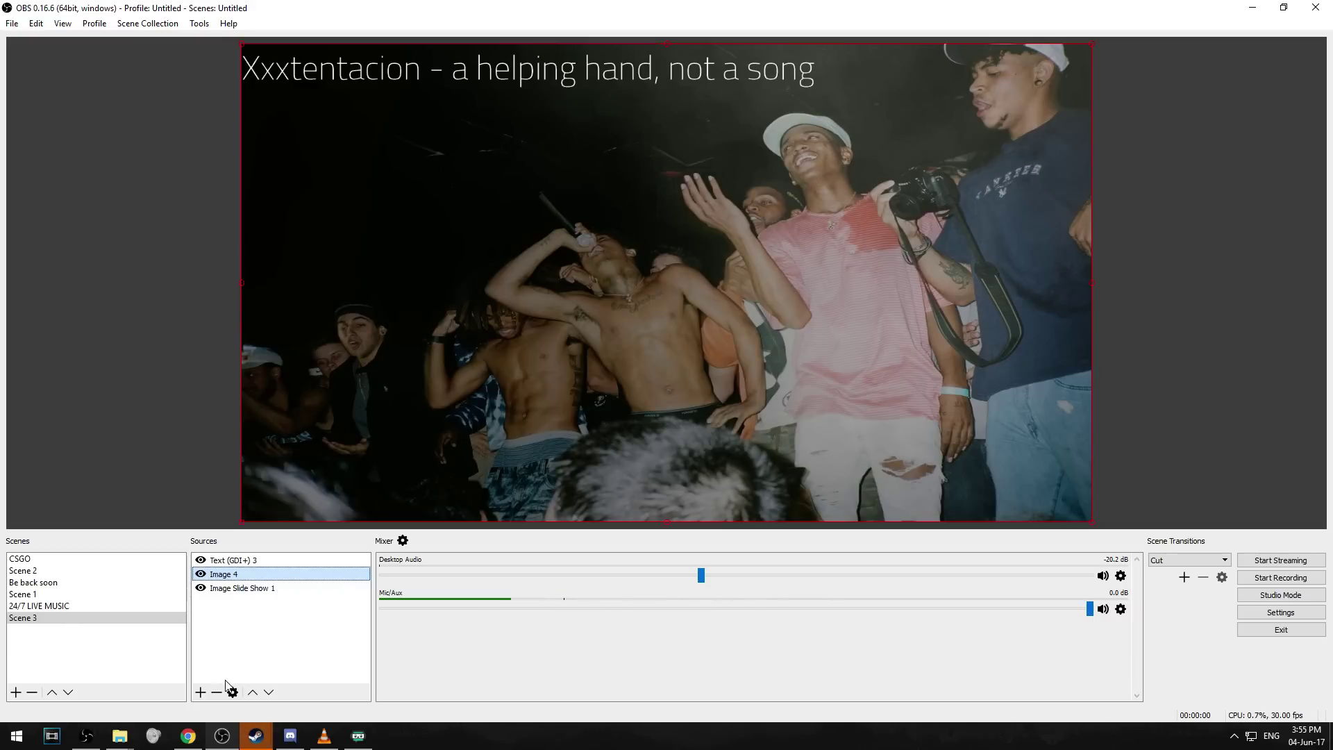
{"action": "left_click", "coordinate": [201, 692]}
{"action": "left_click", "coordinate": [262, 593]}
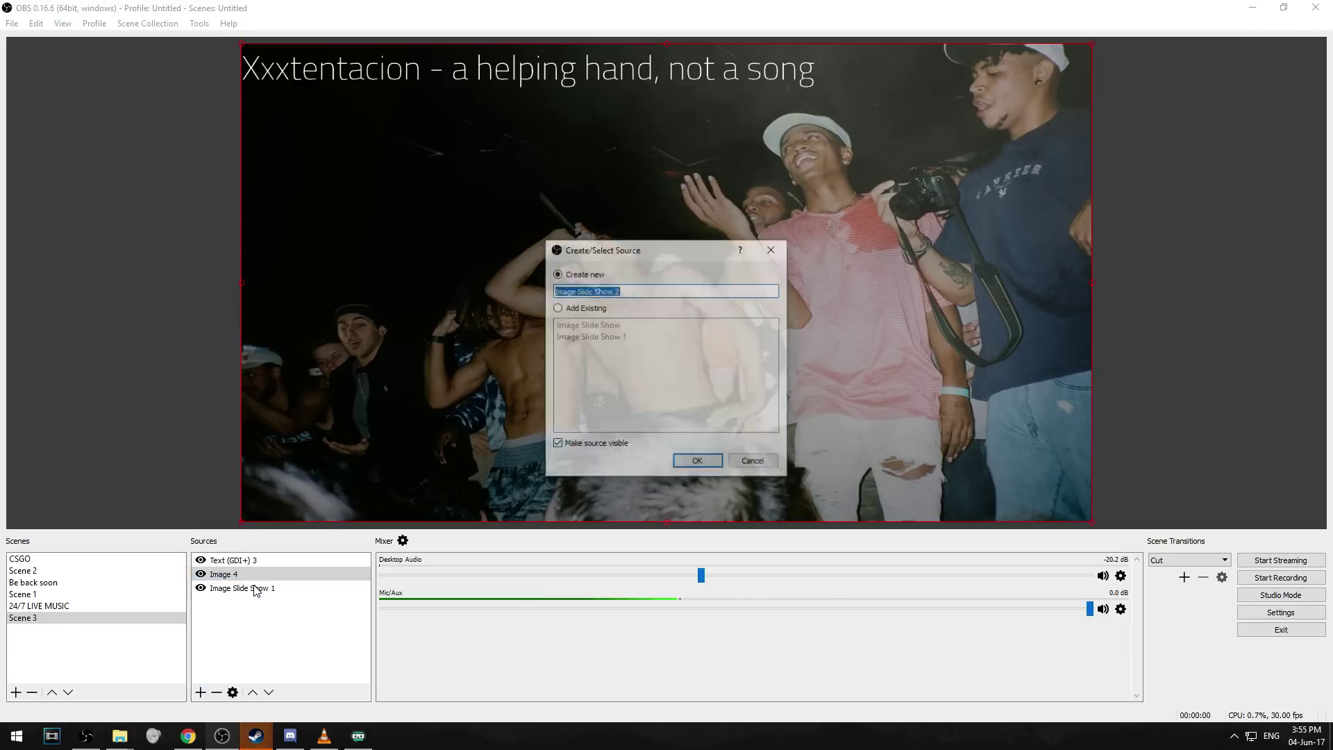
{"action": "left_click", "coordinate": [755, 463]}
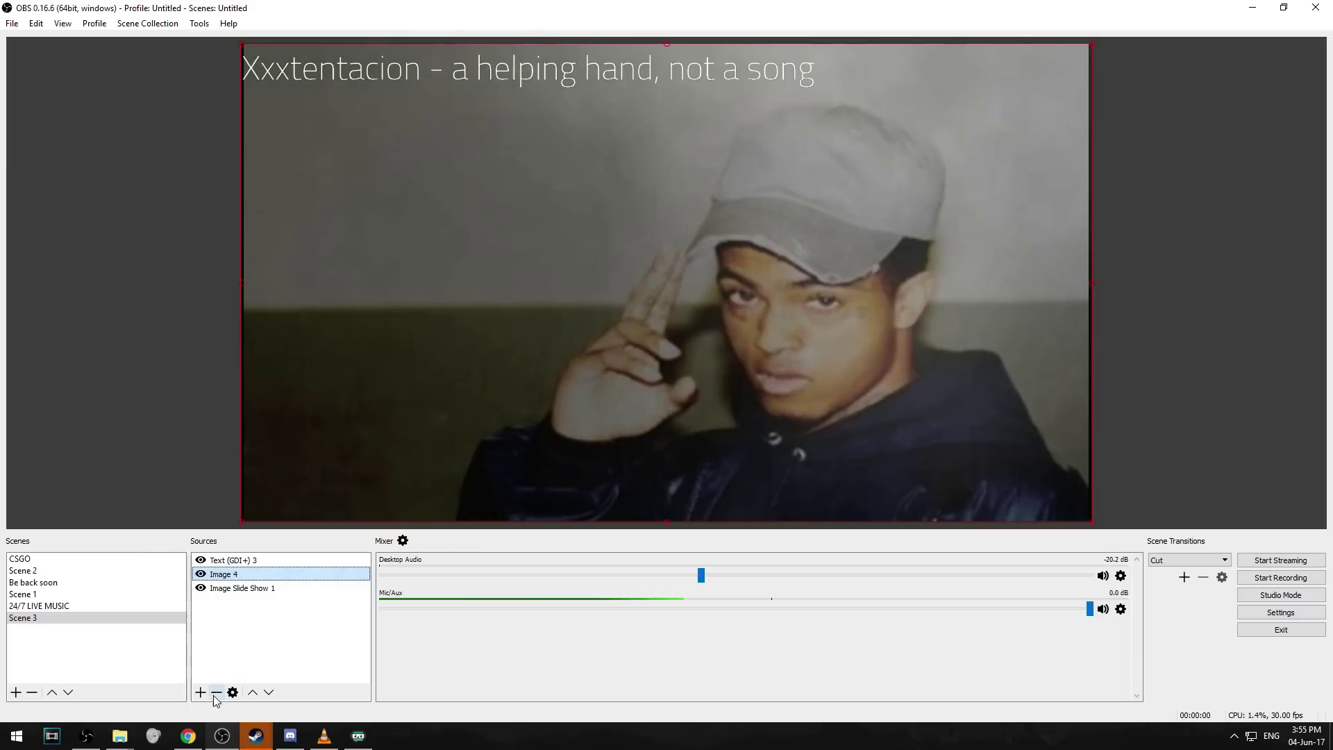
{"action": "left_click", "coordinate": [200, 692]}
{"action": "left_click", "coordinate": [239, 576]}
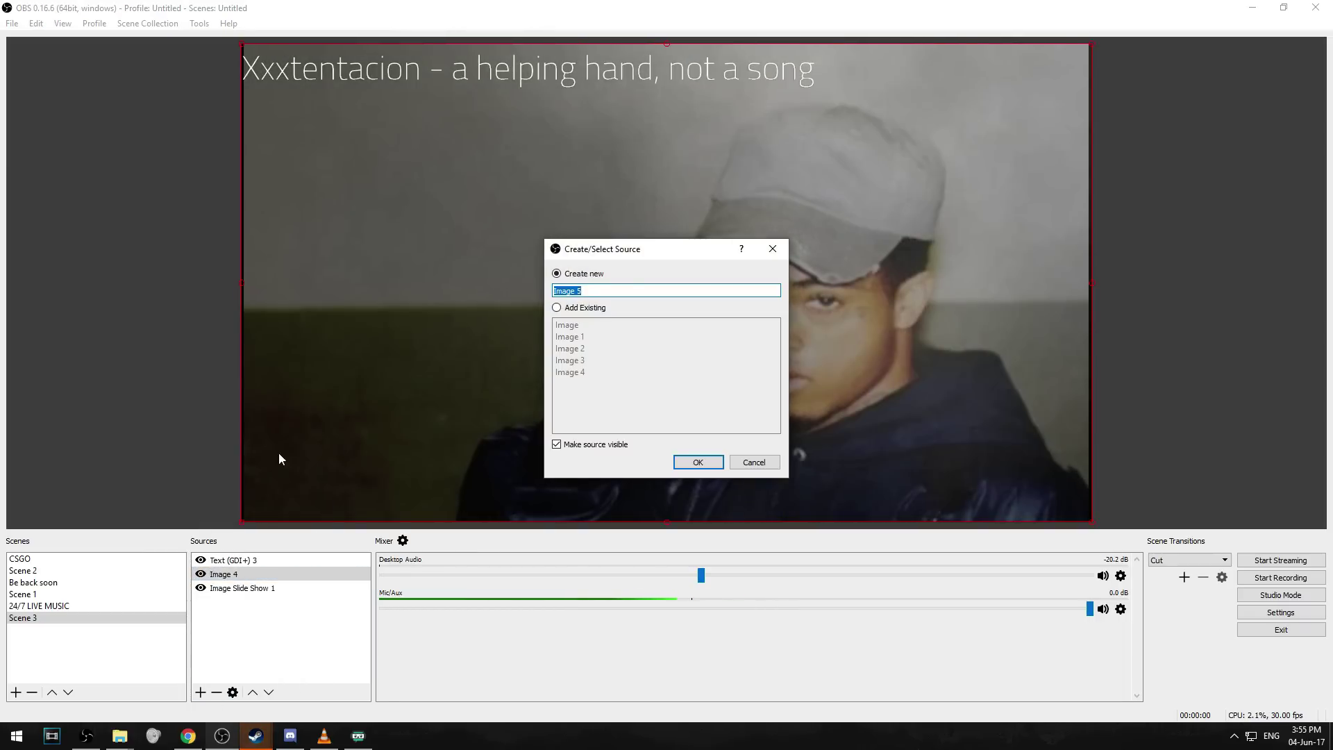
Create Image 5 from the vignette file, stretch it over the canvas, and place it below Image 4
{"action": "left_click", "coordinate": [698, 462]}
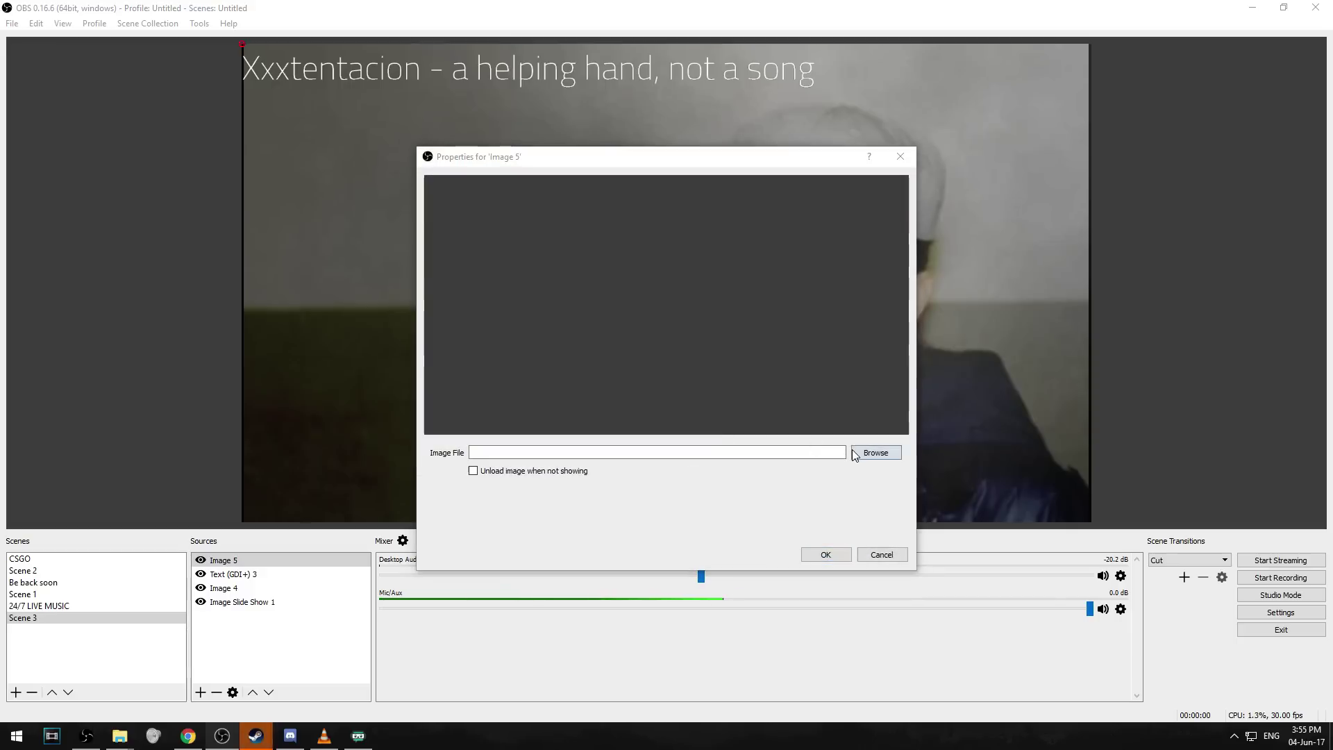
{"action": "left_click", "coordinate": [872, 452]}
{"action": "left_click", "coordinate": [875, 379]}
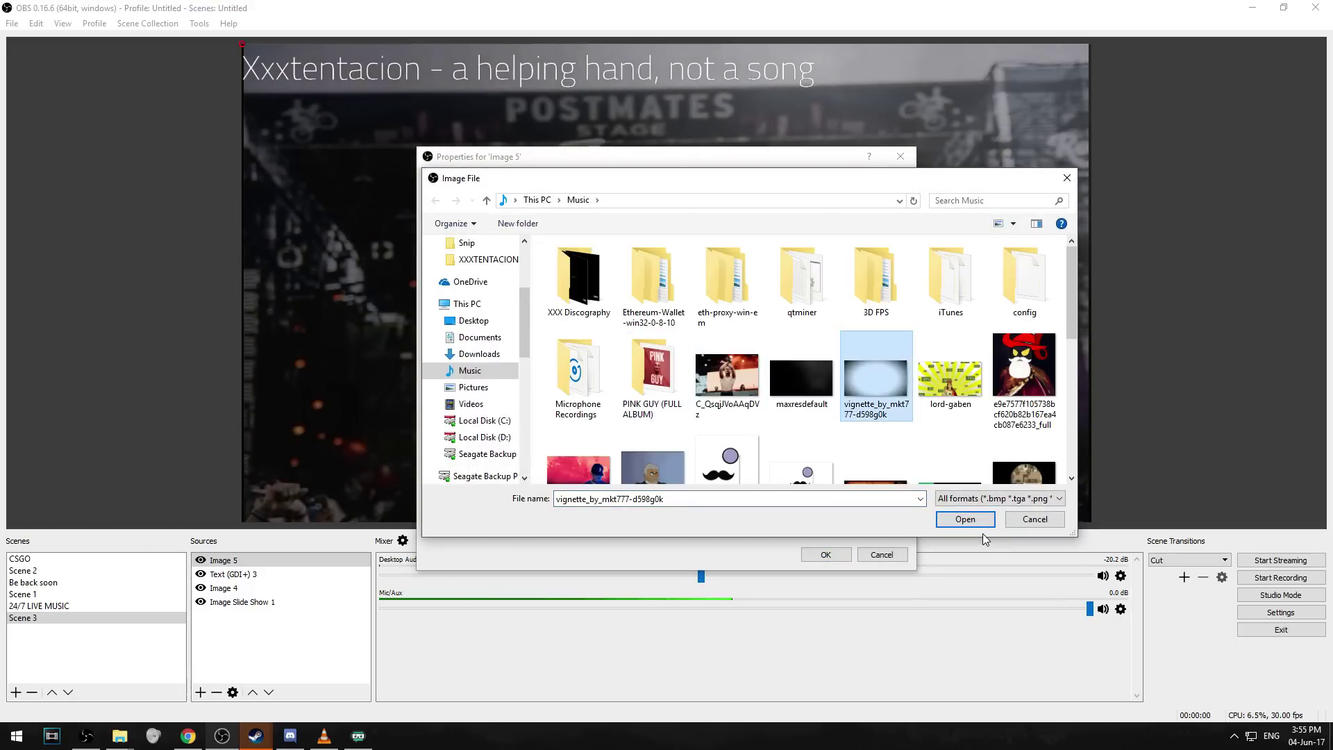
{"action": "left_click", "coordinate": [973, 519]}
{"action": "left_click", "coordinate": [828, 559]}
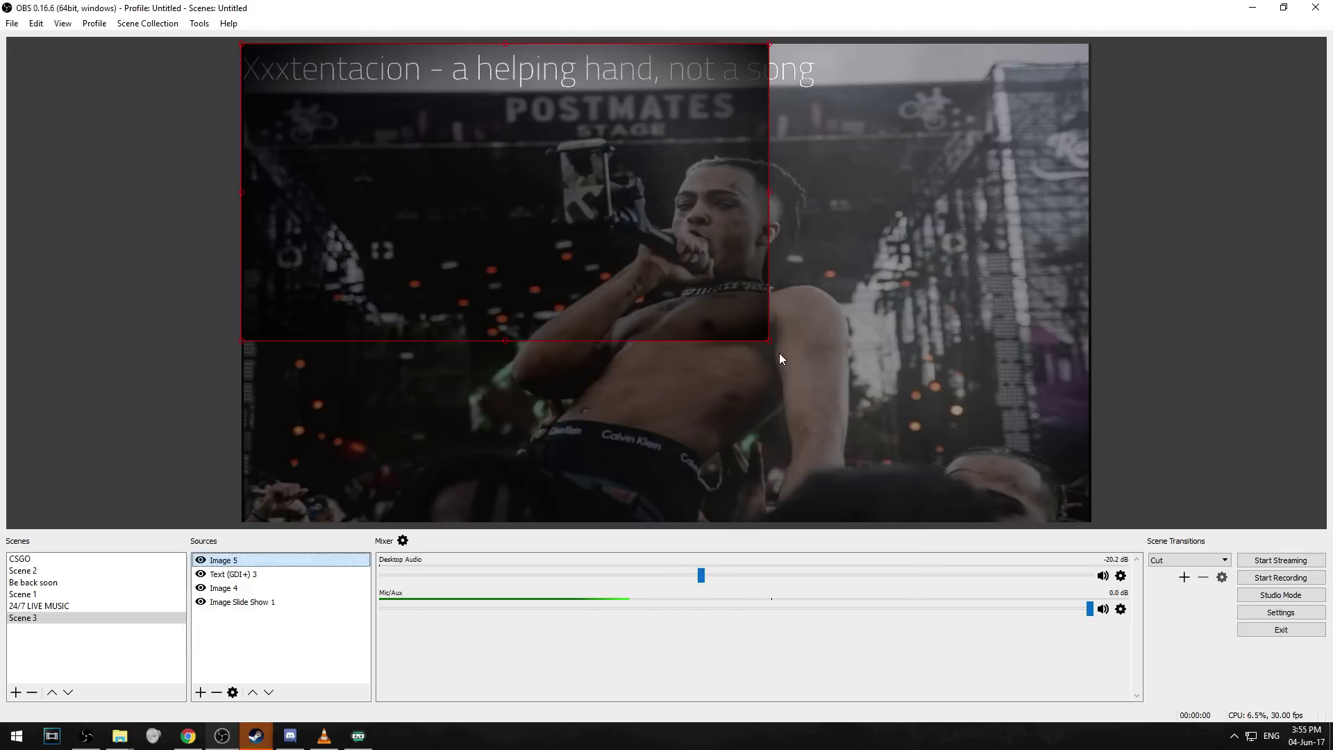
{"action": "left_click_drag", "start_coordinate": [769, 342], "coordinate": [1093, 503]}
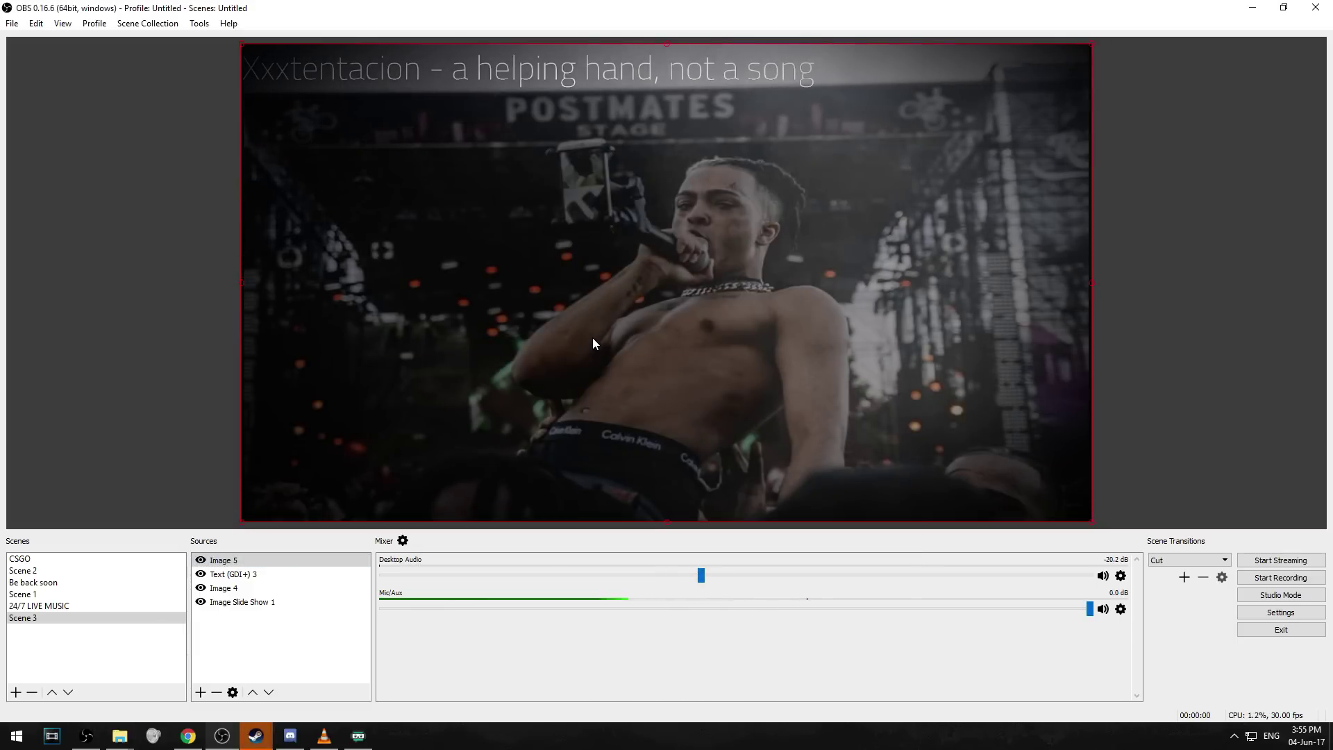
{"action": "left_click_drag", "start_coordinate": [226, 560], "coordinate": [237, 590]}
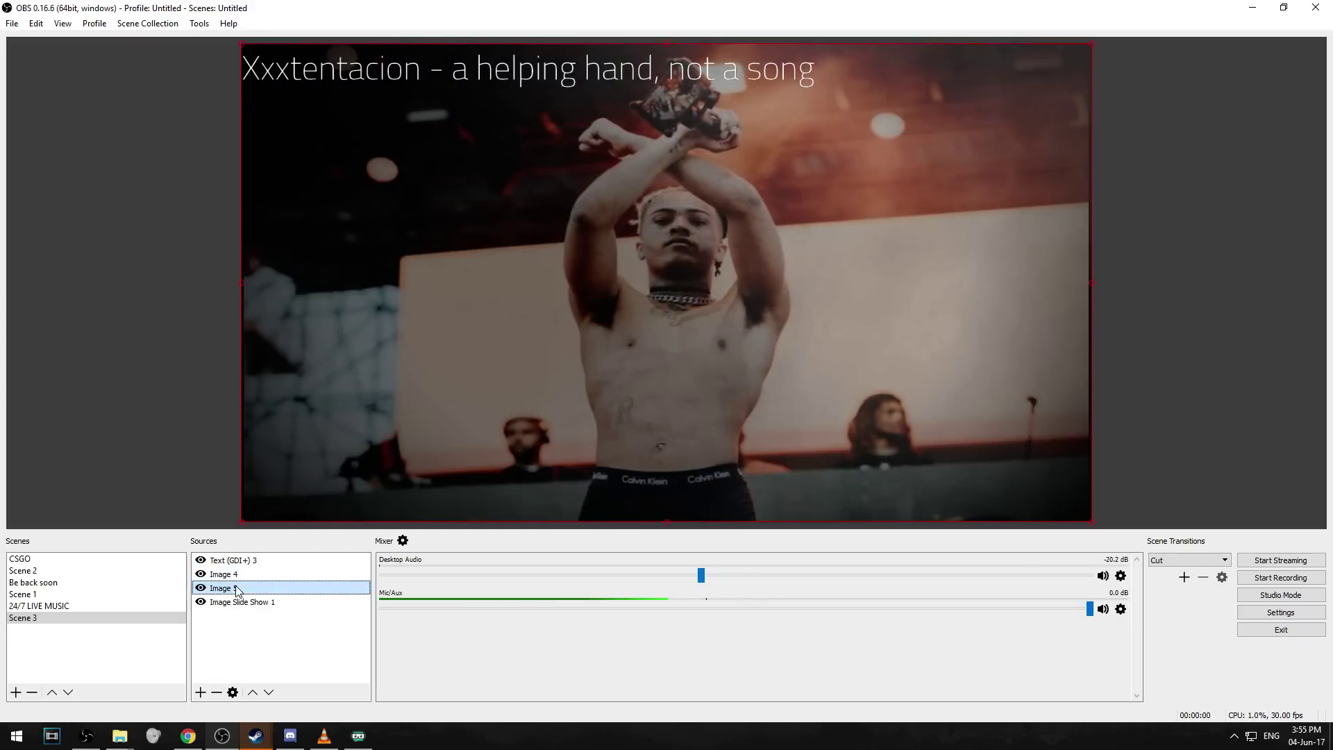
Switch to the Streamlabs Stream Labels page in the browser
{"action": "left_click", "coordinate": [359, 739]}
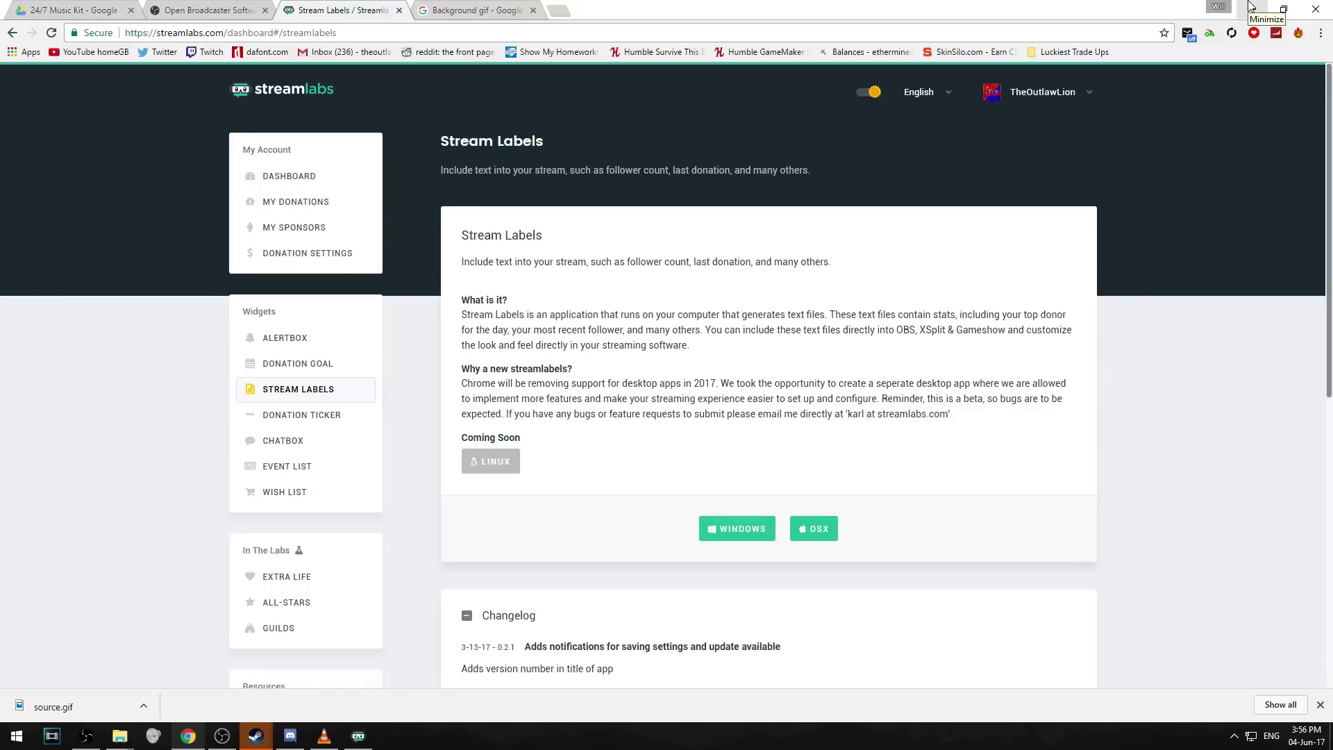
Launch the Stream Labels app, move it left, review recent subscriber events, then bring OBS forward
{"action": "left_click", "coordinate": [1251, 8]}
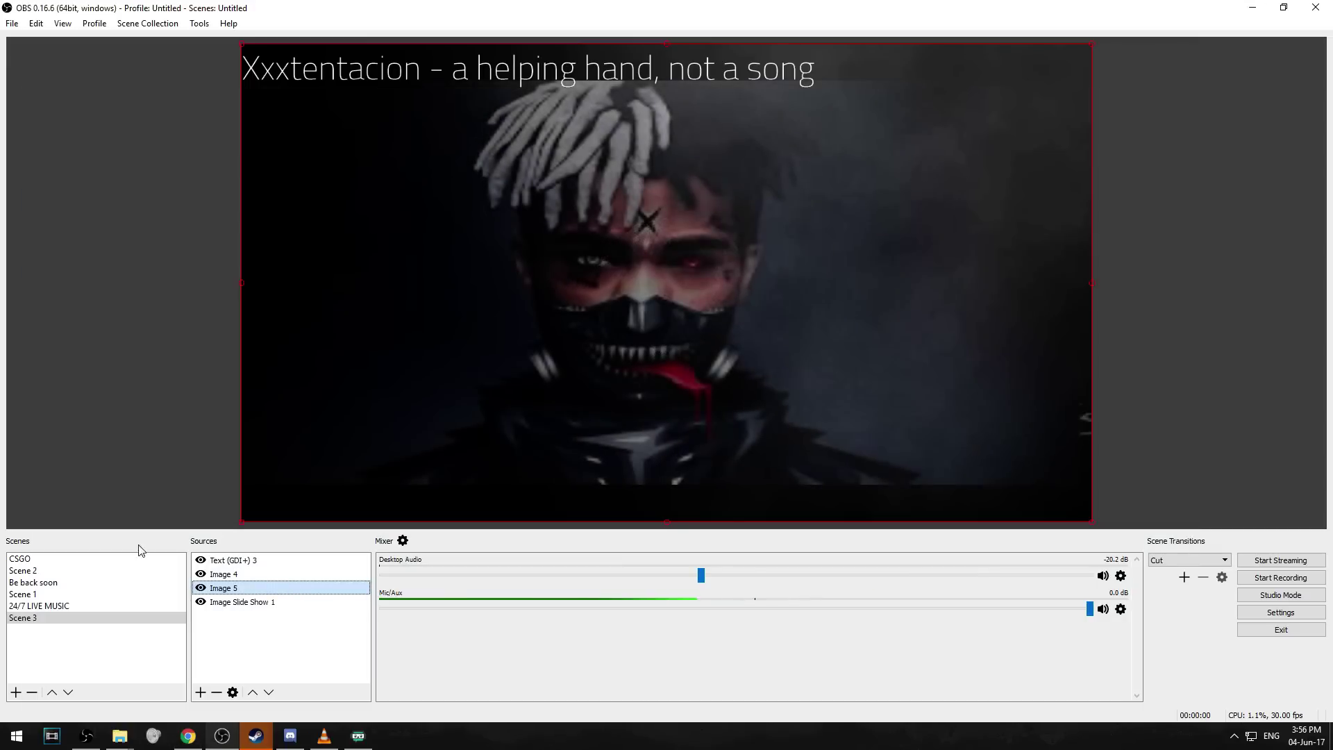
{"action": "left_click", "coordinate": [358, 736]}
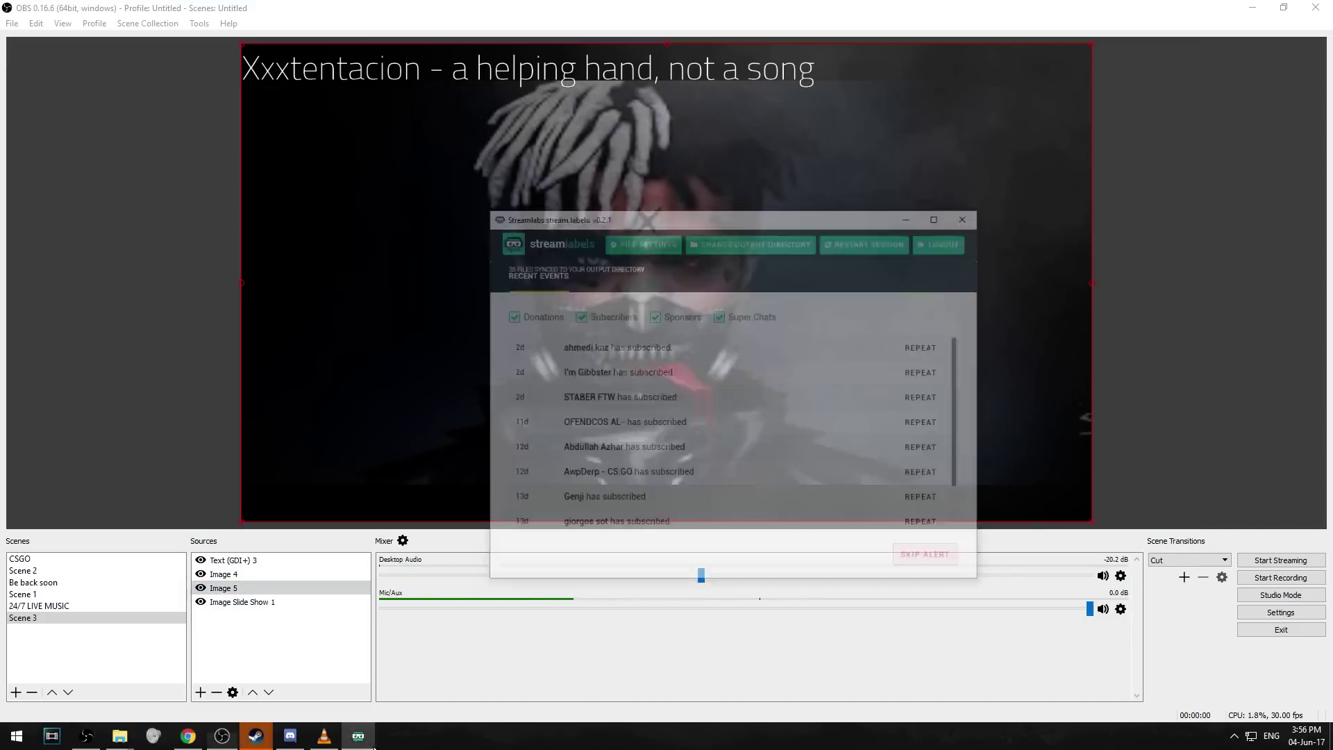
{"action": "left_click_drag", "start_coordinate": [653, 151], "coordinate": [413, 127]}
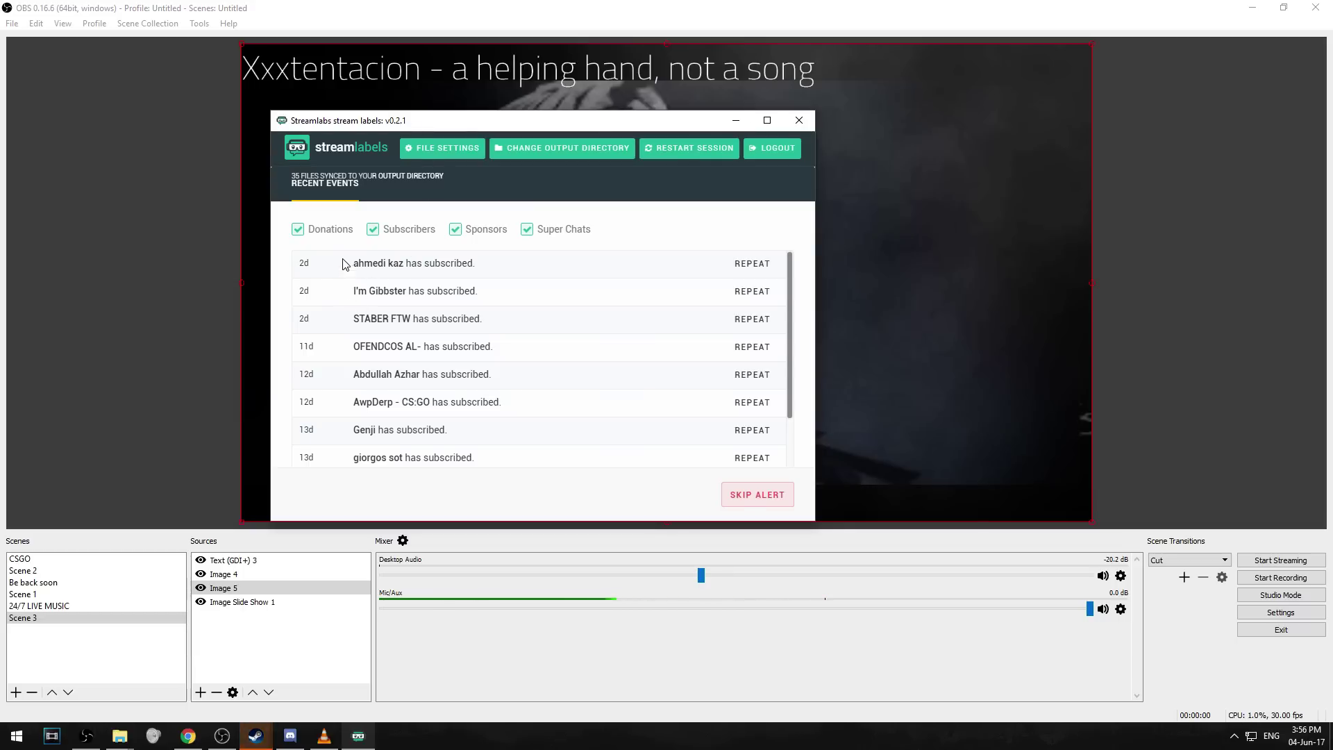
{"action": "left_click_drag", "start_coordinate": [365, 277], "coordinate": [394, 389]}
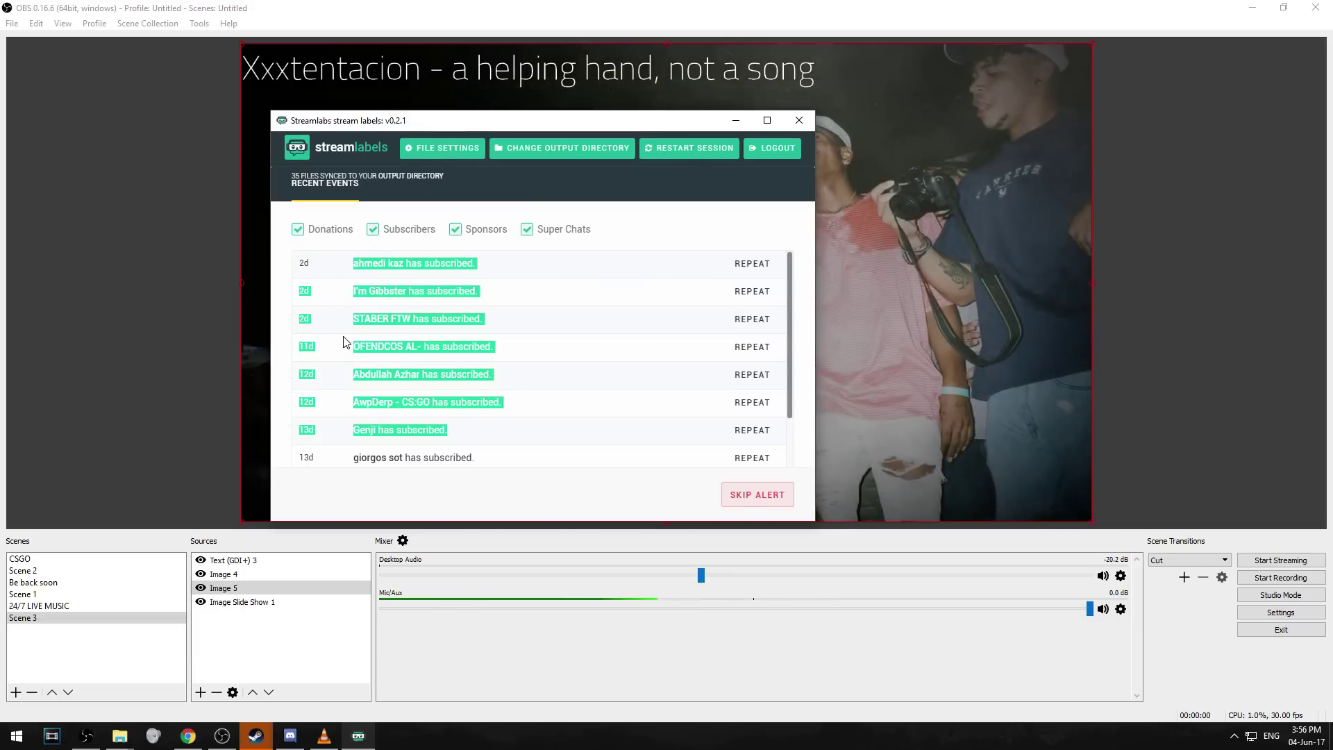
{"action": "left_click", "coordinate": [346, 306]}
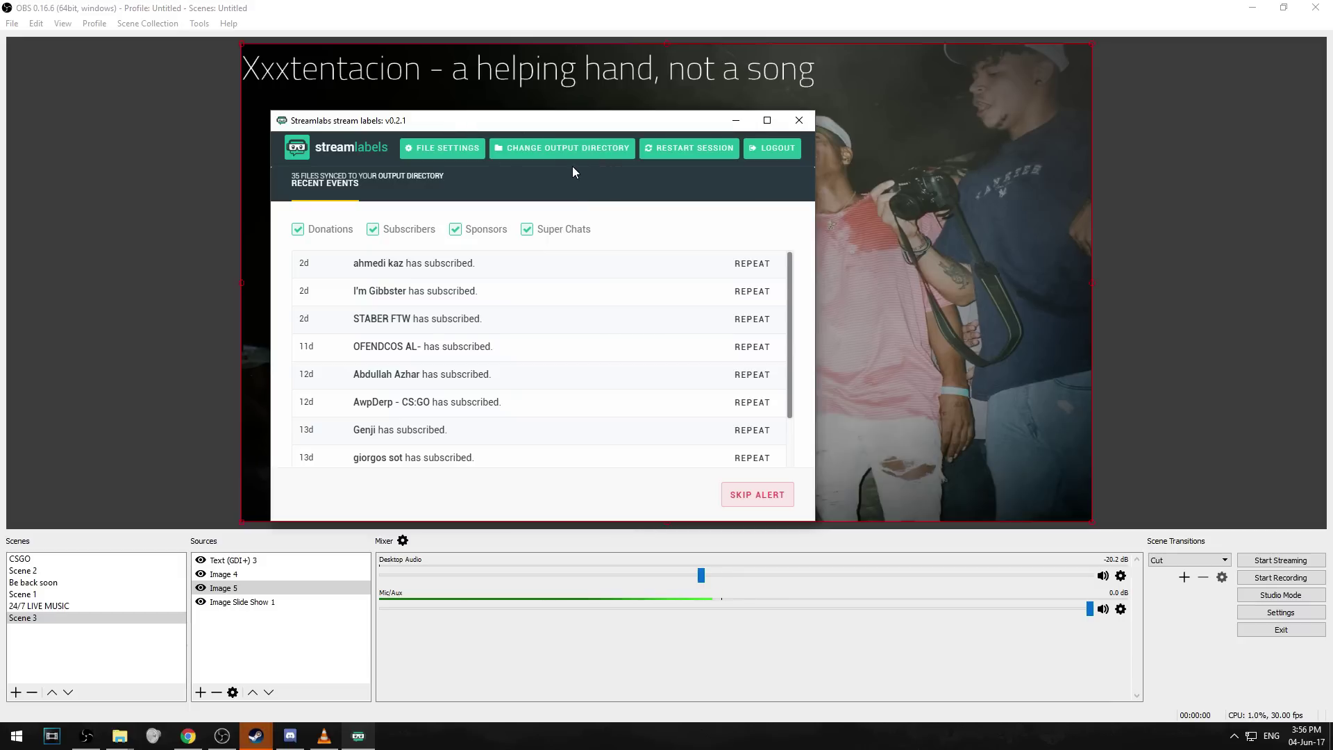
{"action": "left_click", "coordinate": [152, 248]}
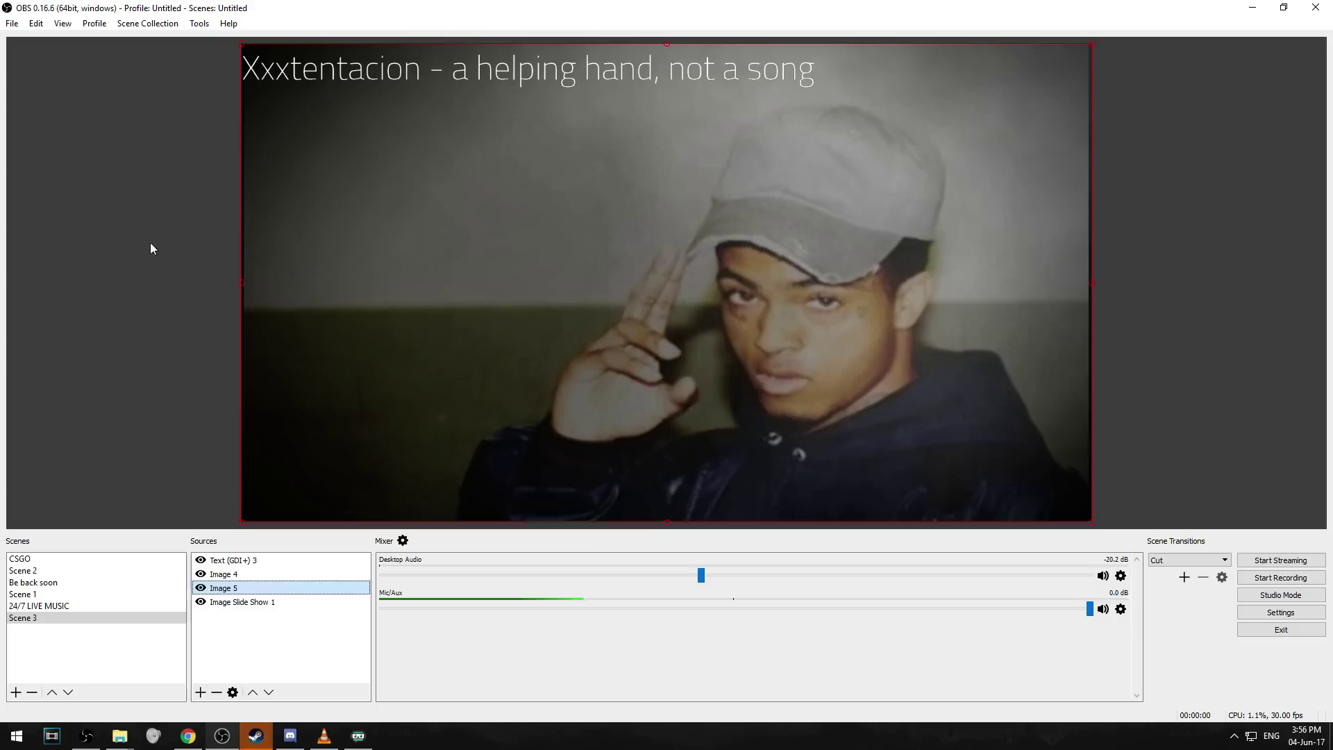
Add a Text (GDI+) 4 source using Titillium Lt at size 72
{"action": "right_click", "coordinate": [238, 659]}
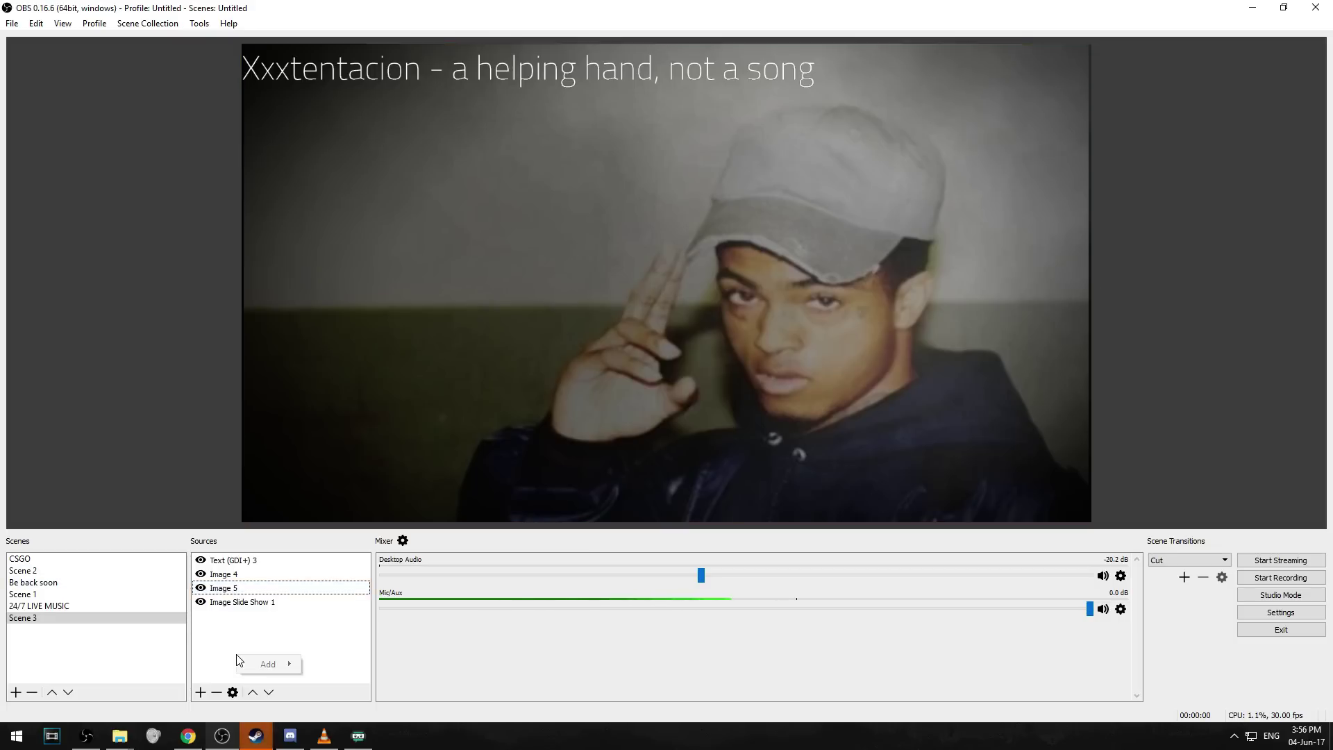
{"action": "mouse_move", "coordinate": [264, 665]}
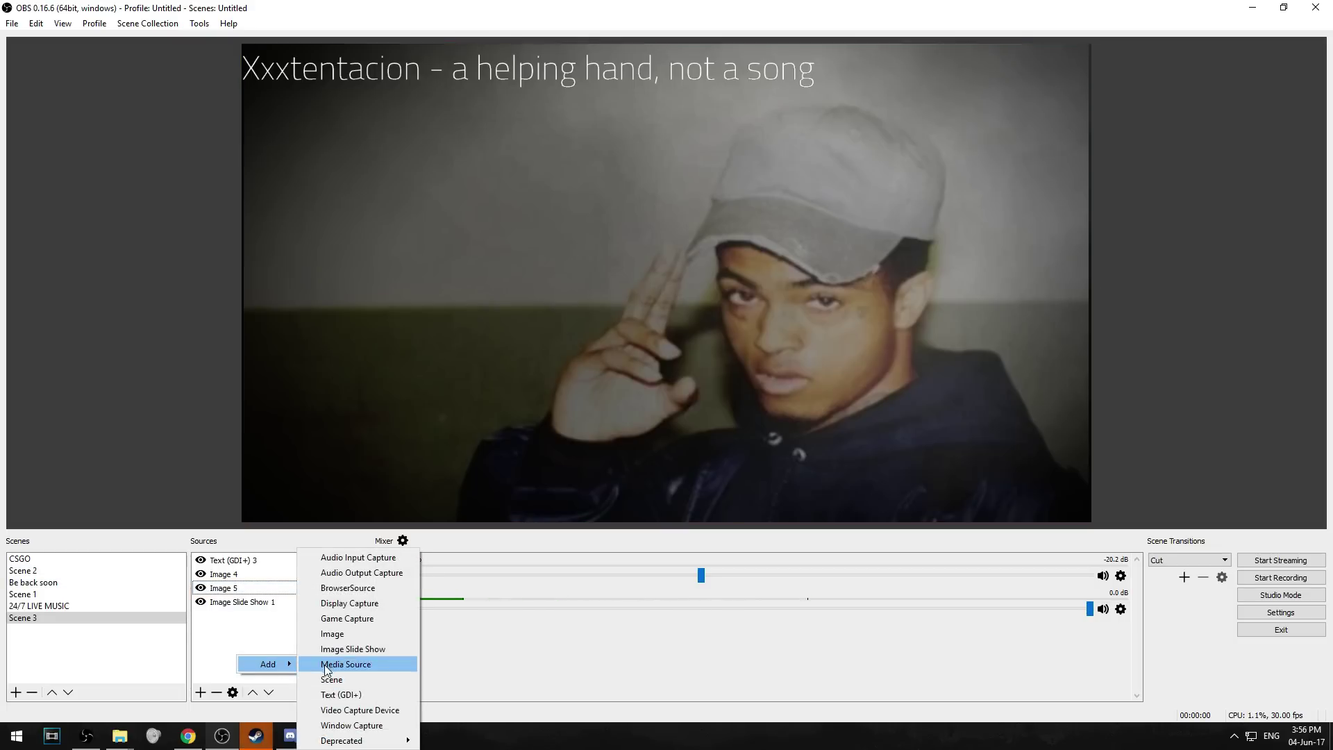
{"action": "left_click", "coordinate": [341, 695]}
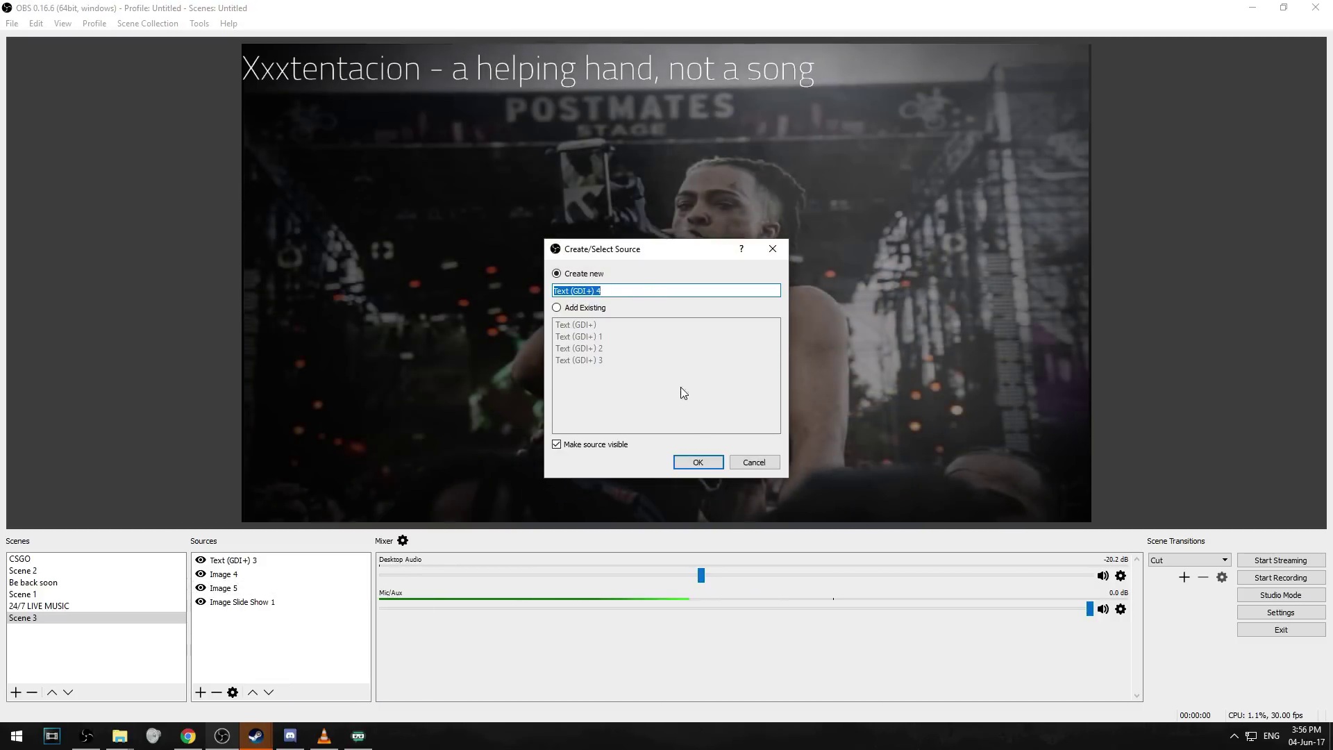
{"action": "left_click", "coordinate": [696, 462]}
{"action": "left_click", "coordinate": [757, 414]}
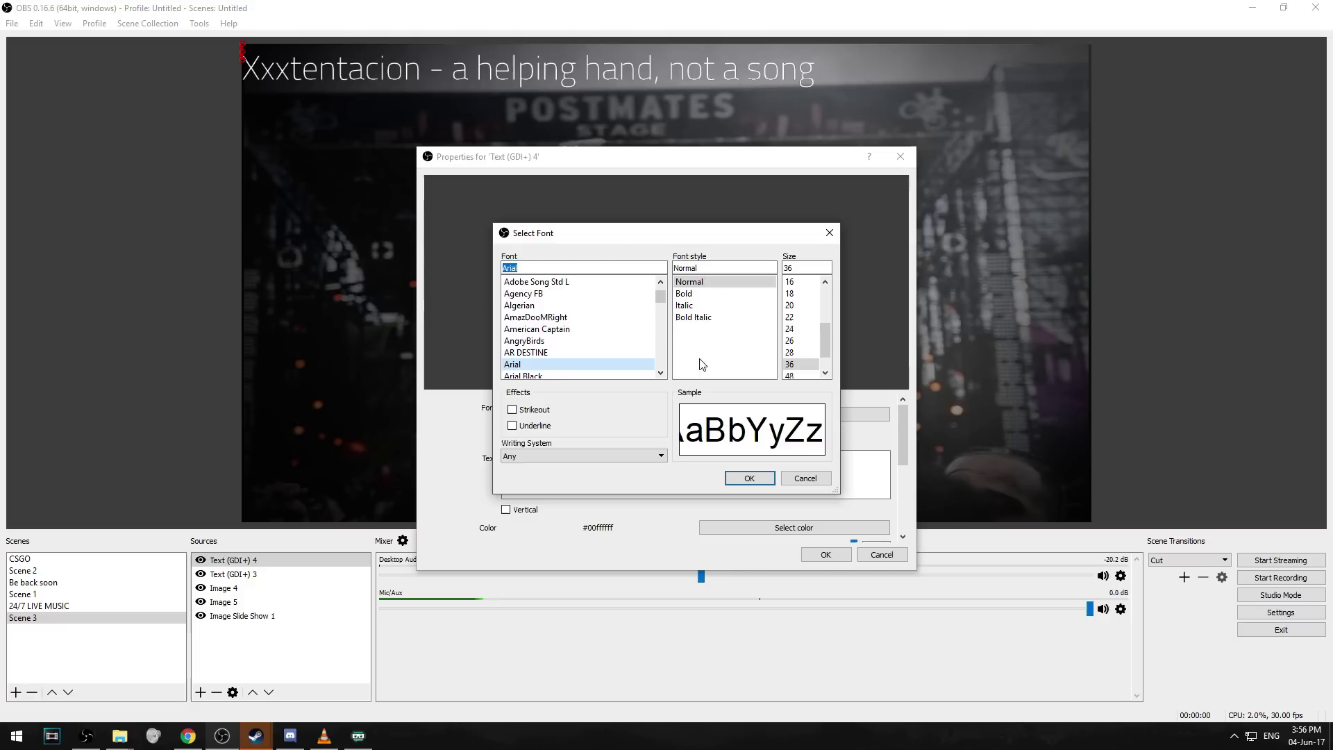
{"action": "scroll", "coordinate": [583, 327], "scroll_direction": "down", "scroll_amount": 6}
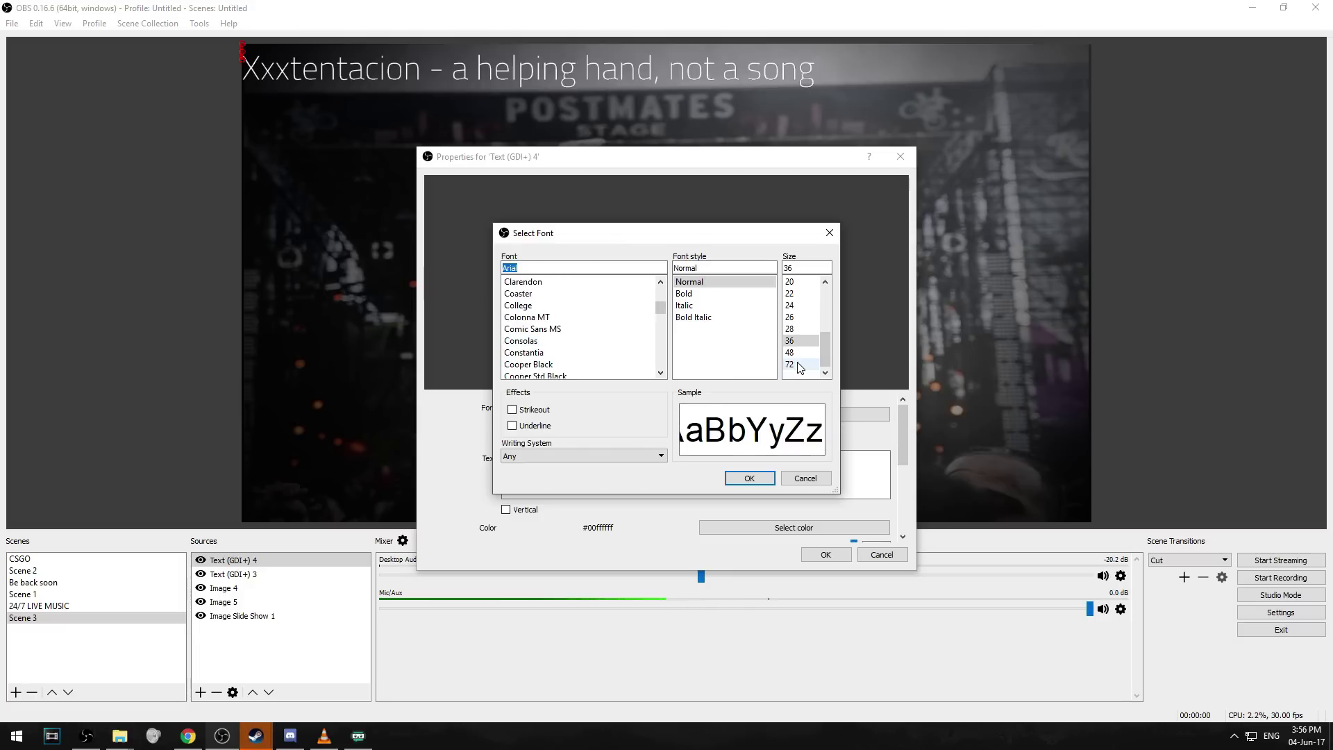
{"action": "left_click", "coordinate": [792, 364]}
{"action": "scroll", "coordinate": [566, 333], "scroll_direction": "down", "scroll_amount": 12}
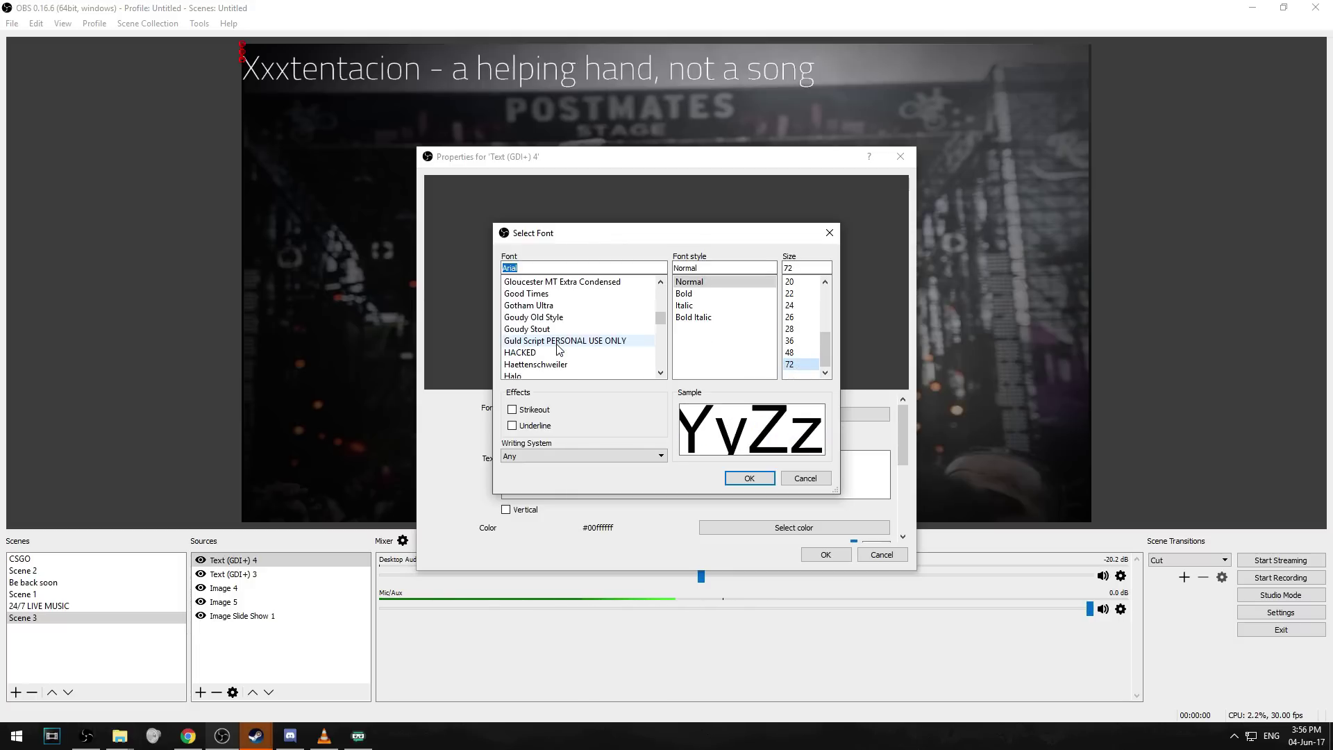
{"action": "scroll", "coordinate": [557, 349], "scroll_direction": "down", "scroll_amount": 10}
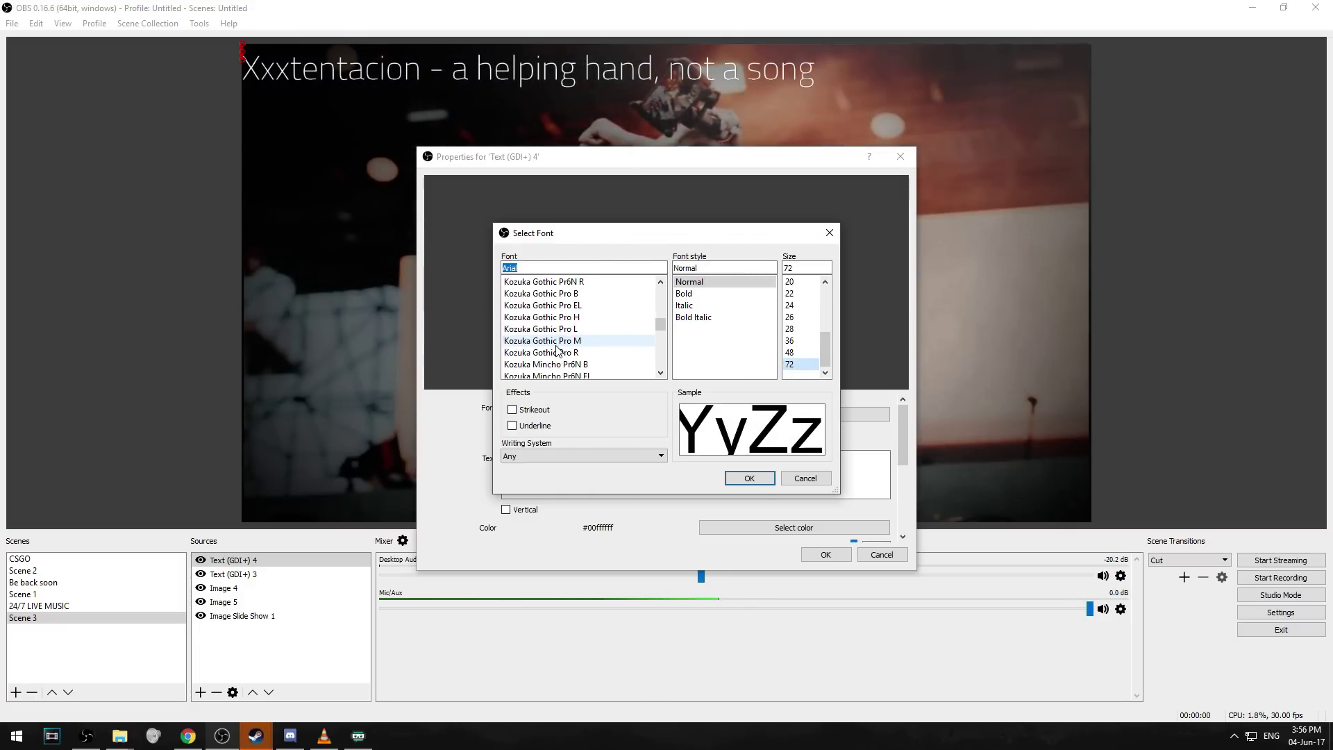
{"action": "scroll", "coordinate": [558, 349], "scroll_direction": "down", "scroll_amount": 12}
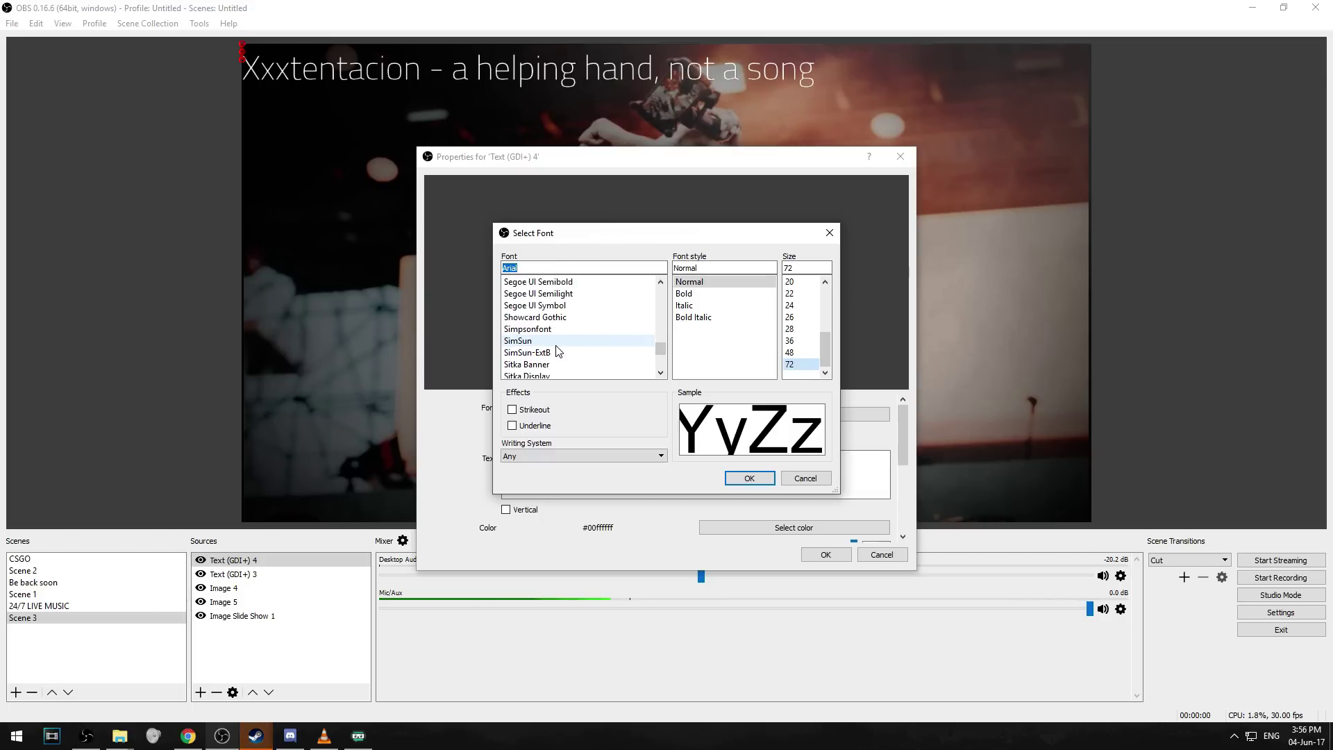
{"action": "scroll", "coordinate": [558, 349], "scroll_direction": "down", "scroll_amount": 8}
{"action": "left_click", "coordinate": [562, 330]}
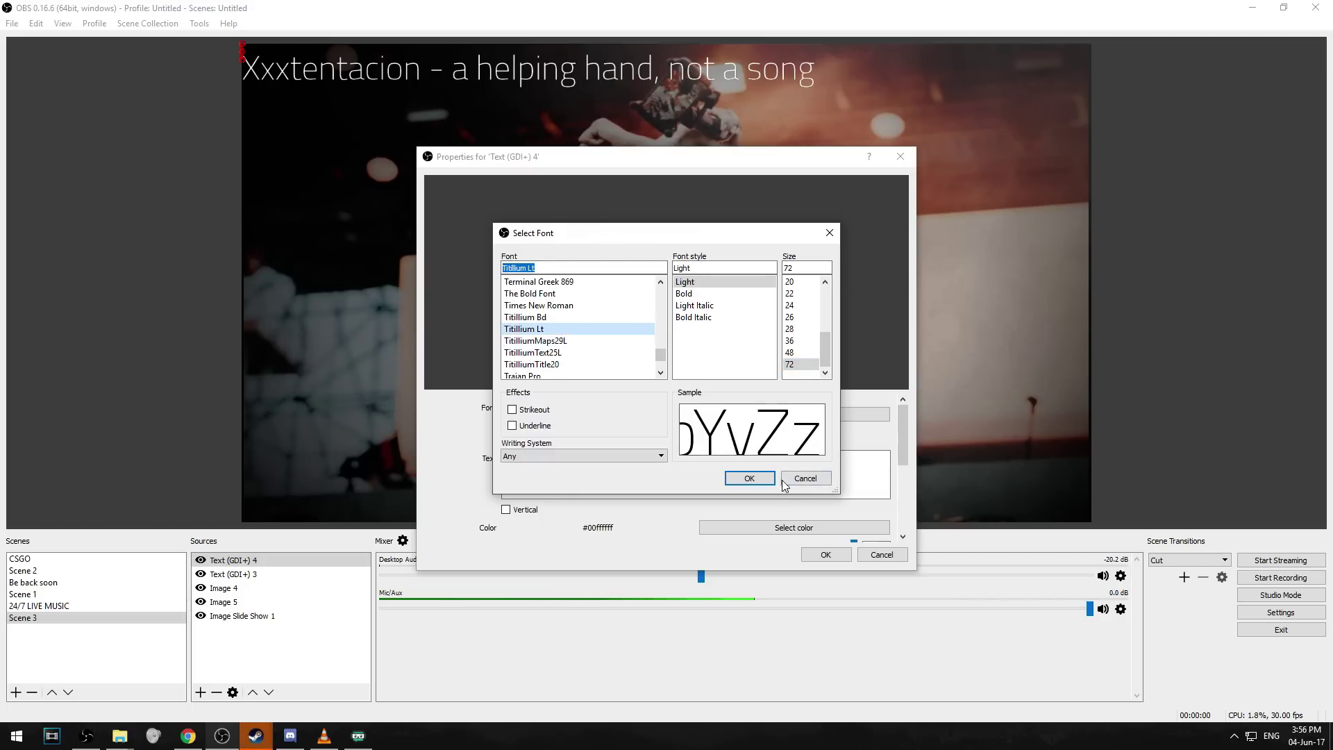
{"action": "left_click", "coordinate": [747, 478]}
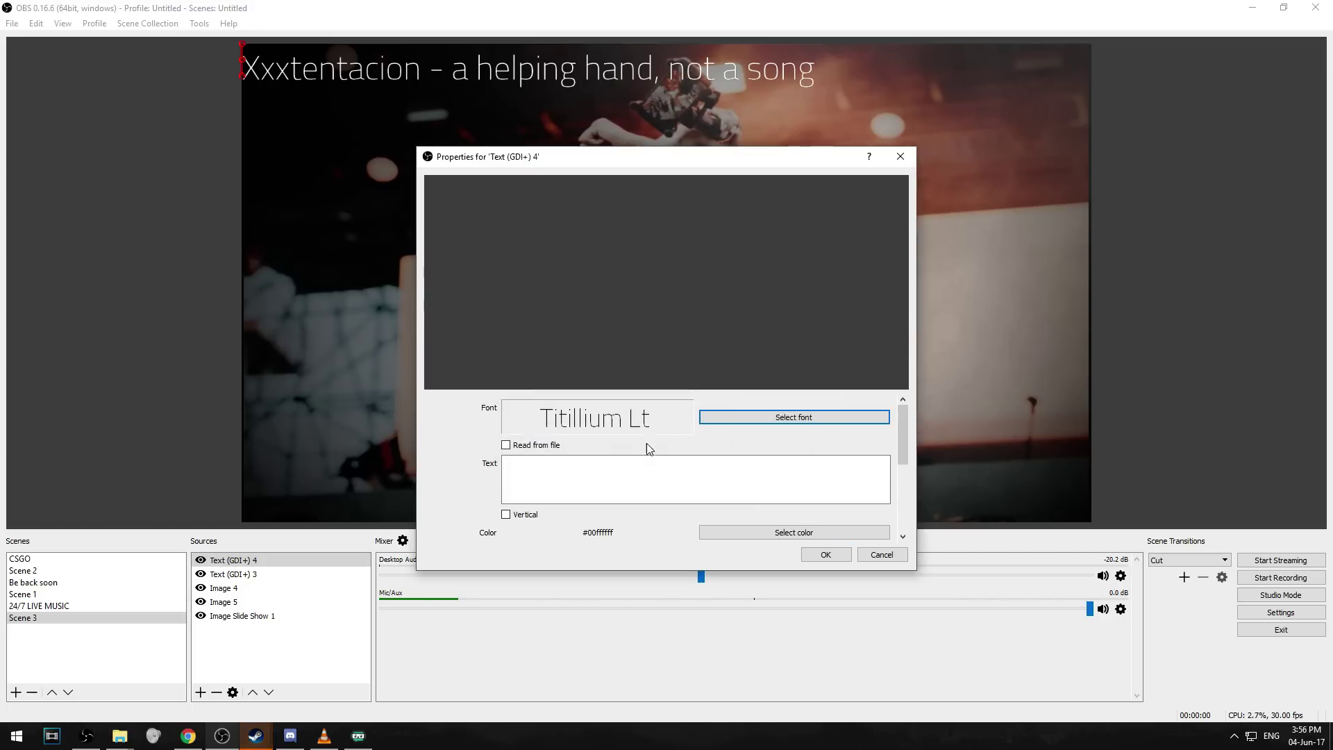
Read the text from Stream files/total_youtube_subscriber_count.txt and move the 694 counter bottom-left
{"action": "left_click", "coordinate": [536, 450]}
{"action": "left_click", "coordinate": [863, 390]}
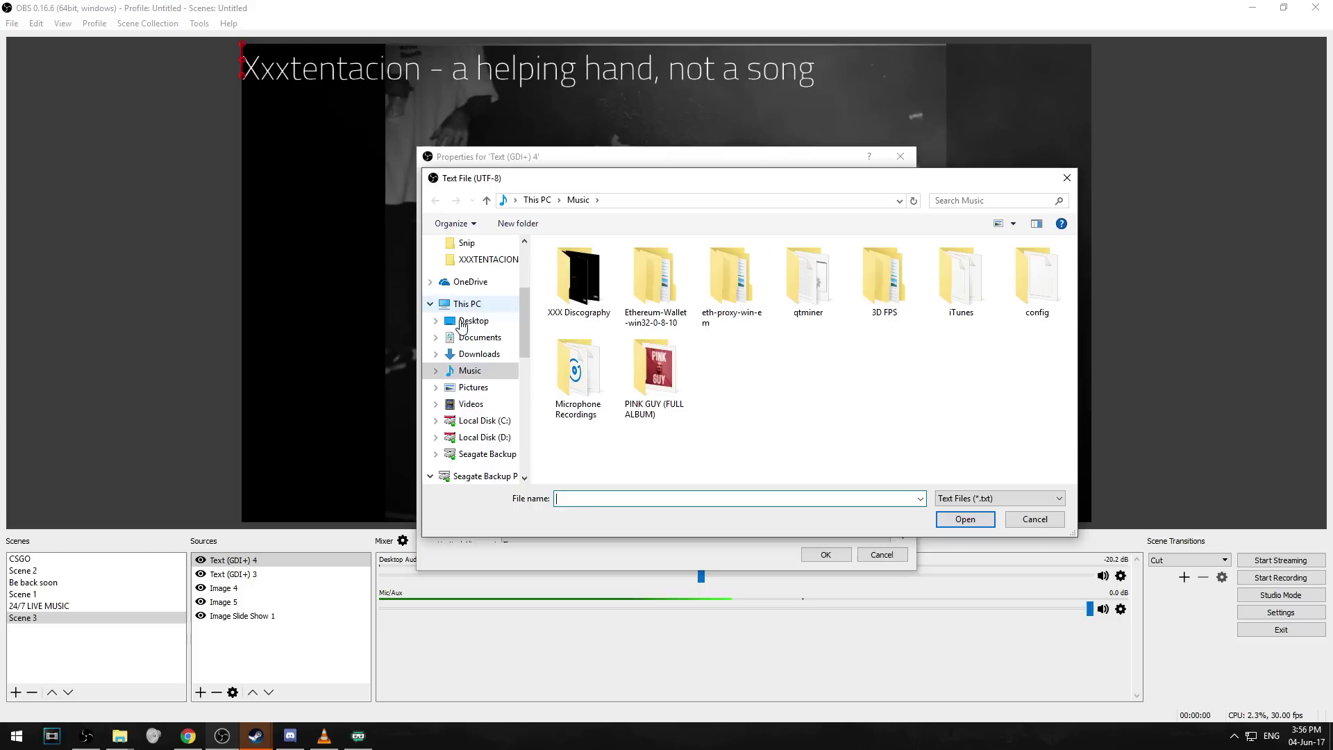
{"action": "left_click", "coordinate": [469, 389]}
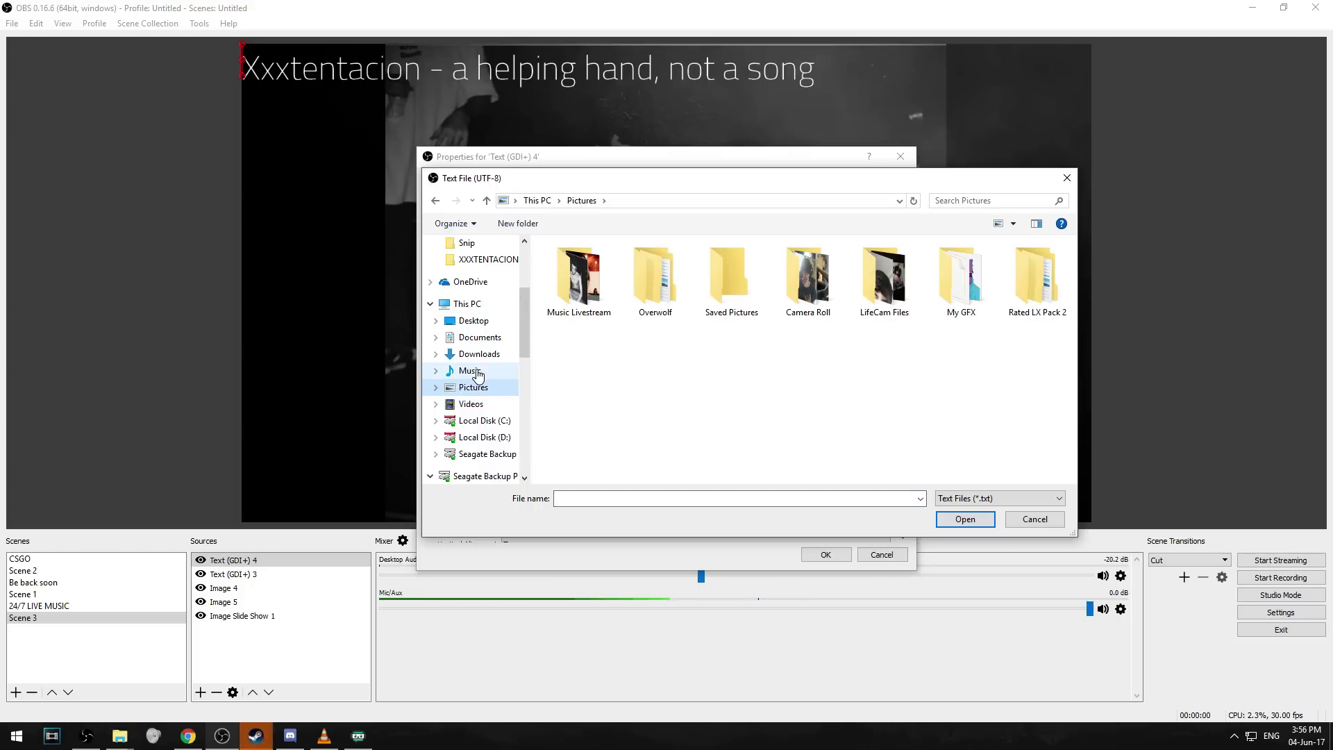
{"action": "left_click", "coordinate": [478, 354]}
{"action": "left_click", "coordinate": [477, 338]}
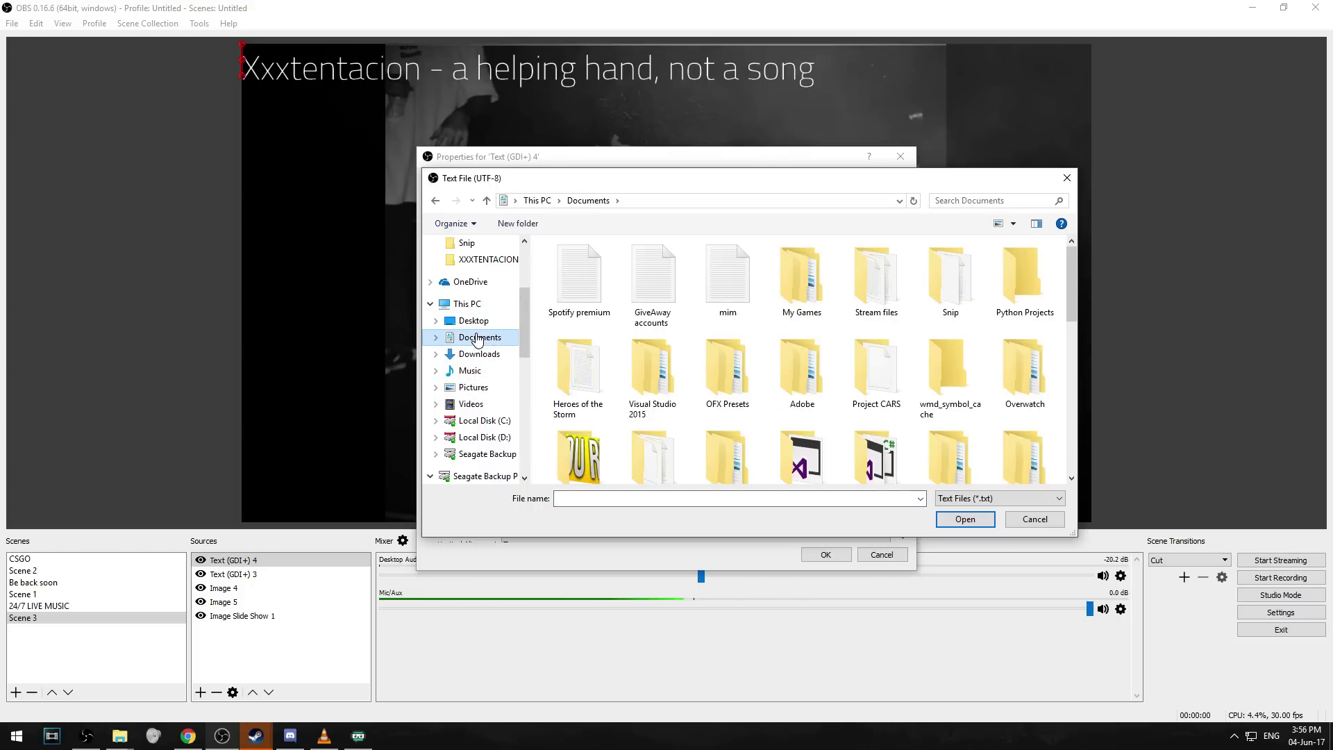
{"action": "scroll", "coordinate": [726, 417], "scroll_direction": "down", "scroll_amount": 2}
{"action": "scroll", "coordinate": [726, 416], "scroll_direction": "up", "scroll_amount": 2}
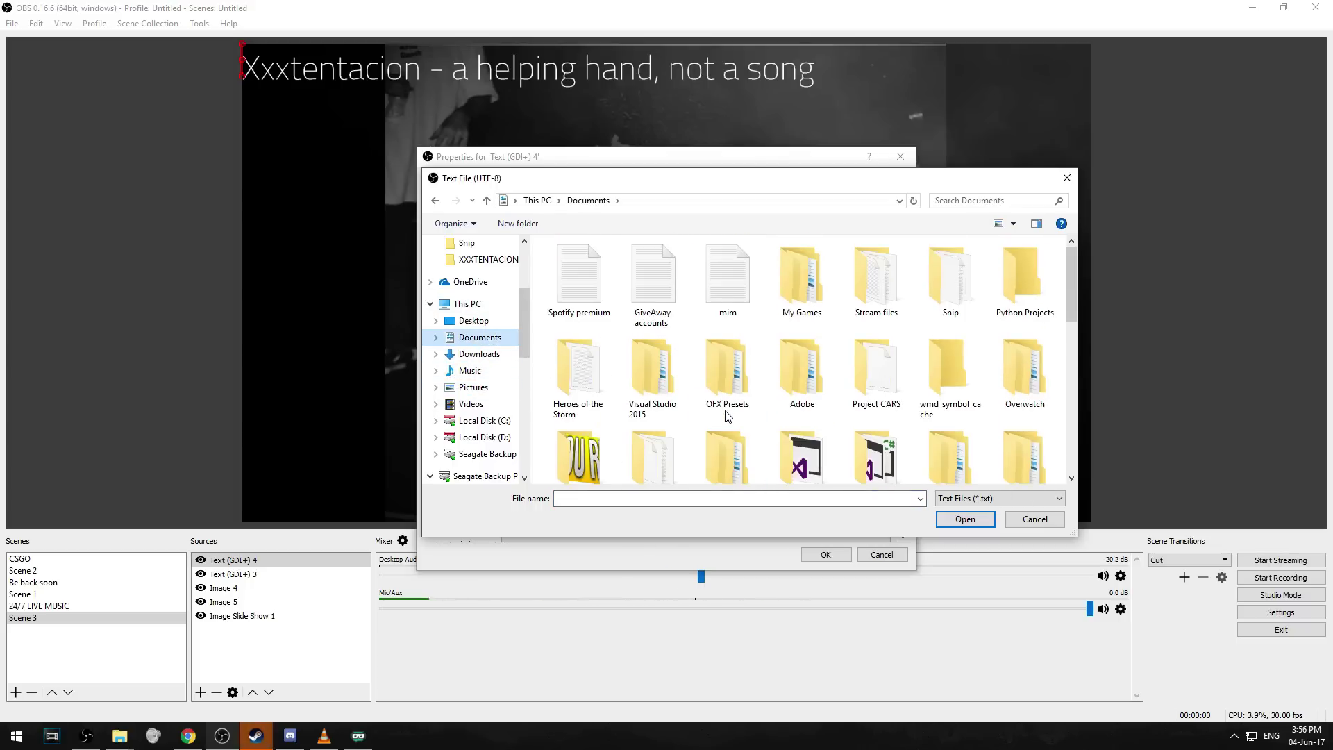
{"action": "double_click", "coordinate": [876, 281]}
{"action": "scroll", "coordinate": [628, 425], "scroll_direction": "down", "scroll_amount": 10}
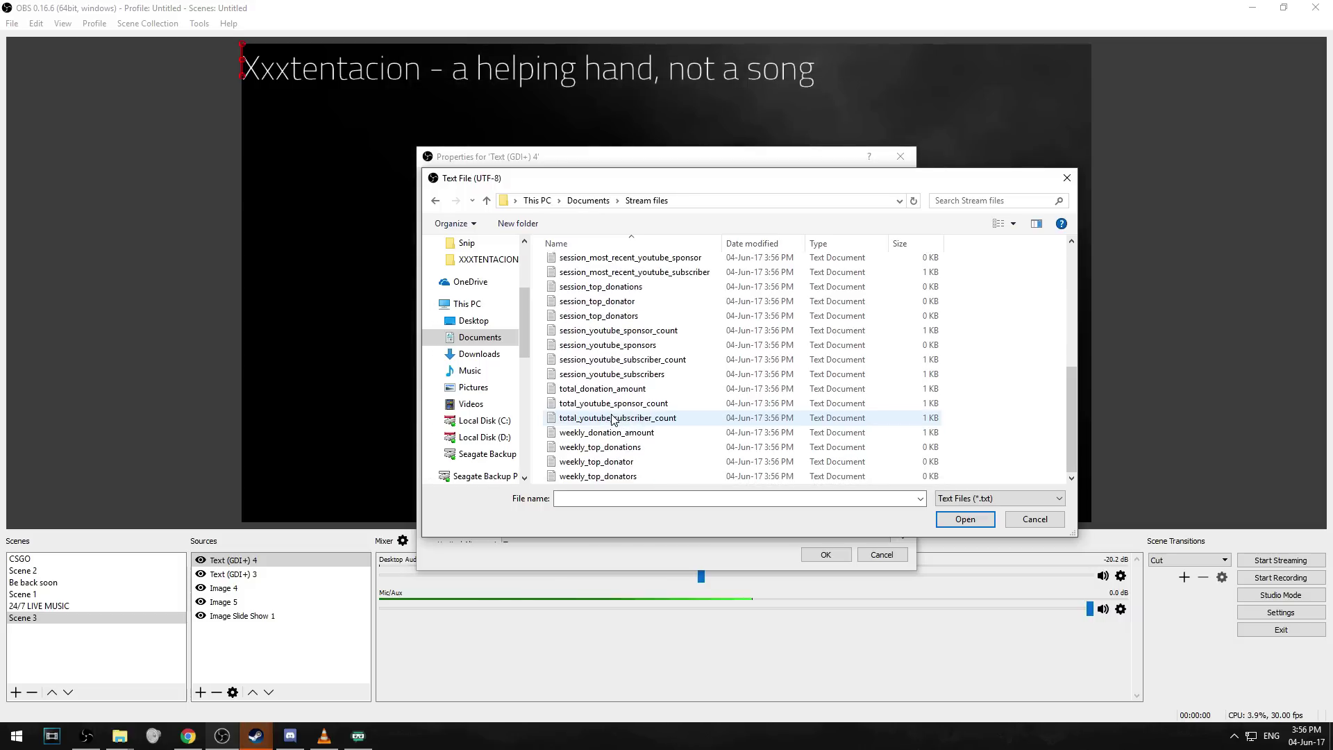
{"action": "left_click", "coordinate": [613, 419]}
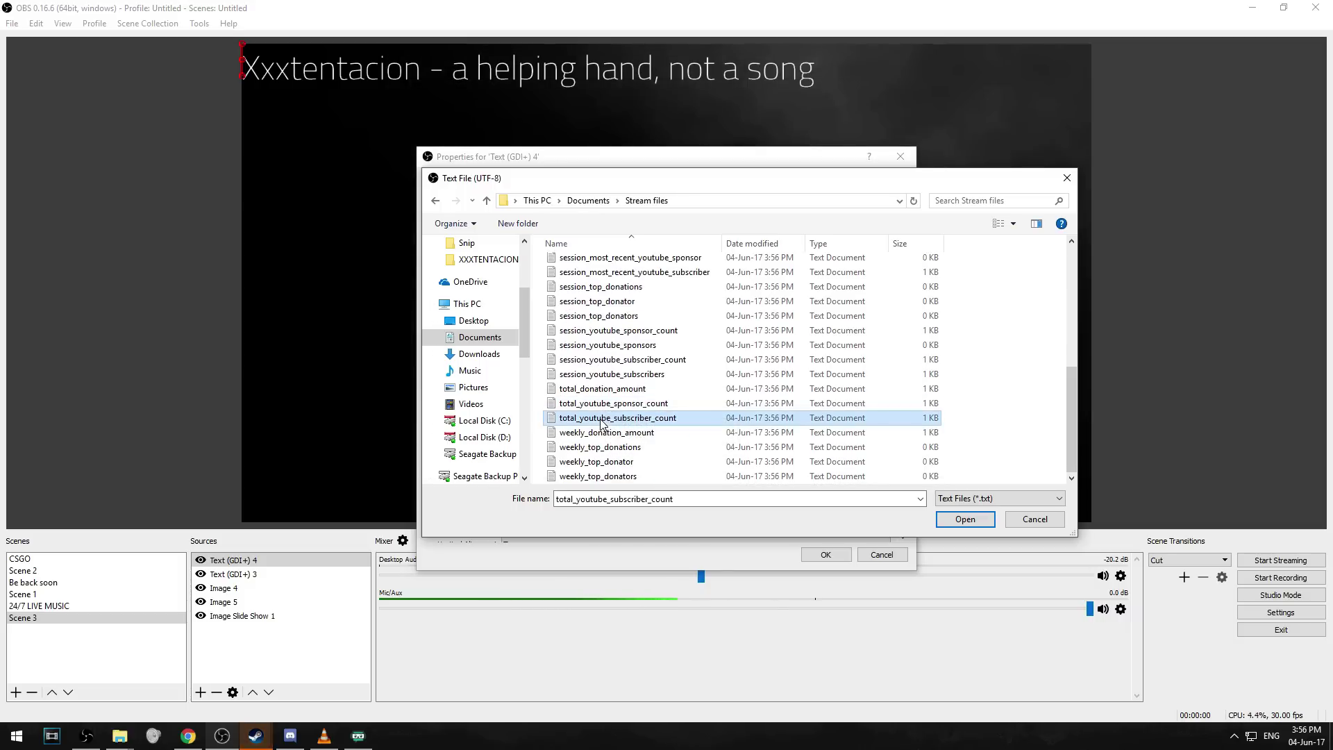
{"action": "left_click", "coordinate": [964, 520]}
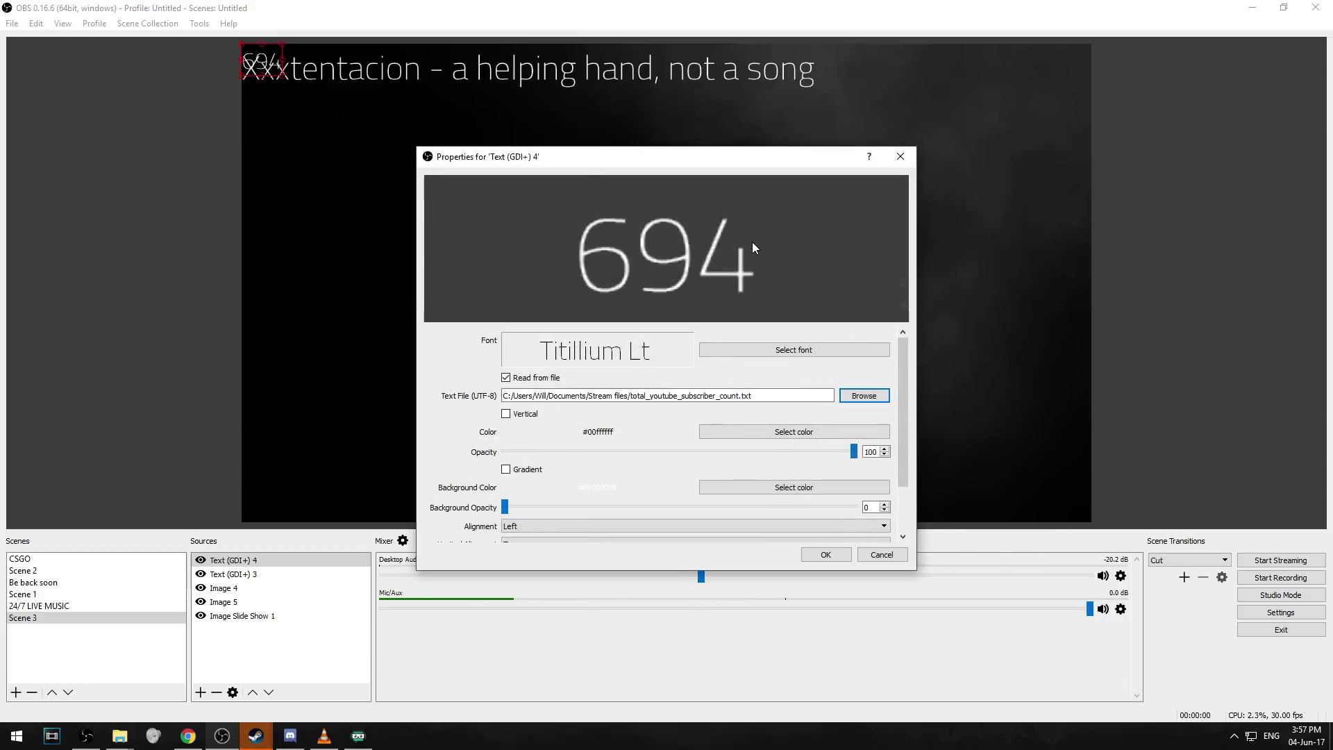
{"action": "left_click", "coordinate": [826, 554]}
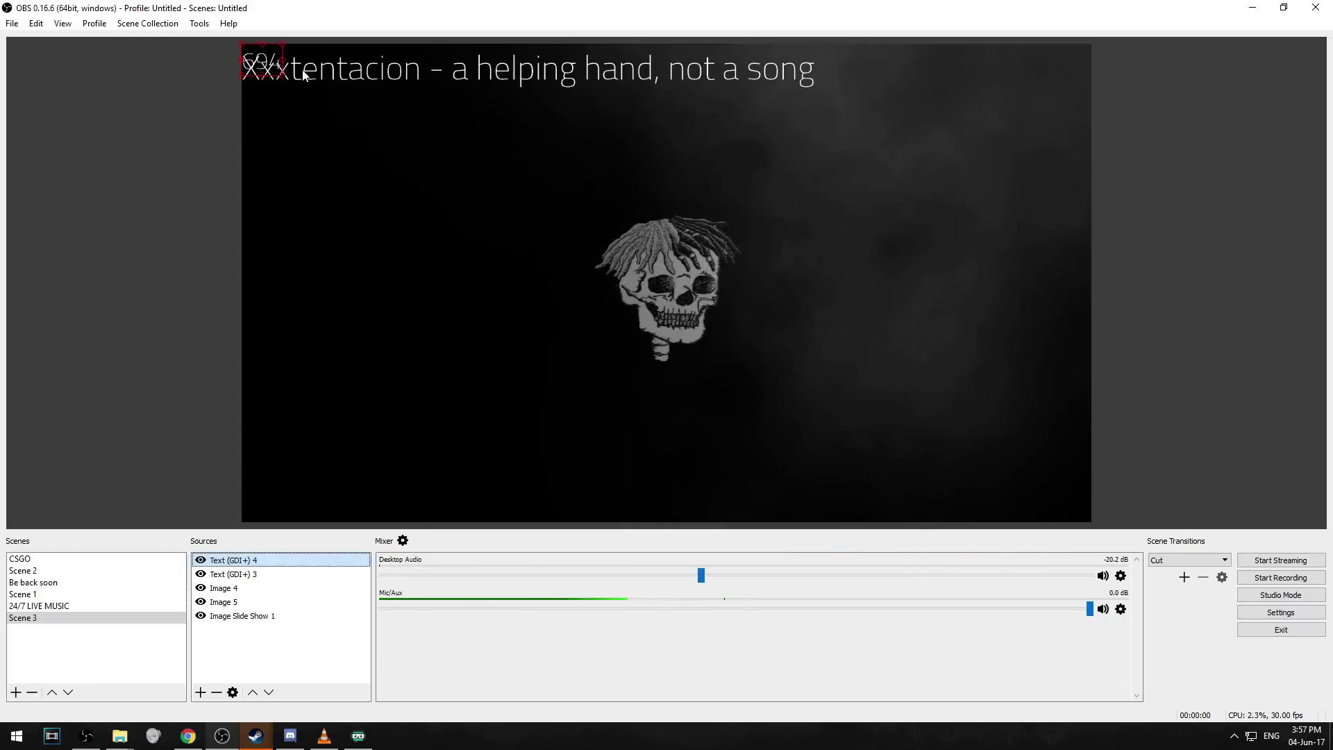
{"action": "left_click_drag", "start_coordinate": [257, 75], "coordinate": [281, 504]}
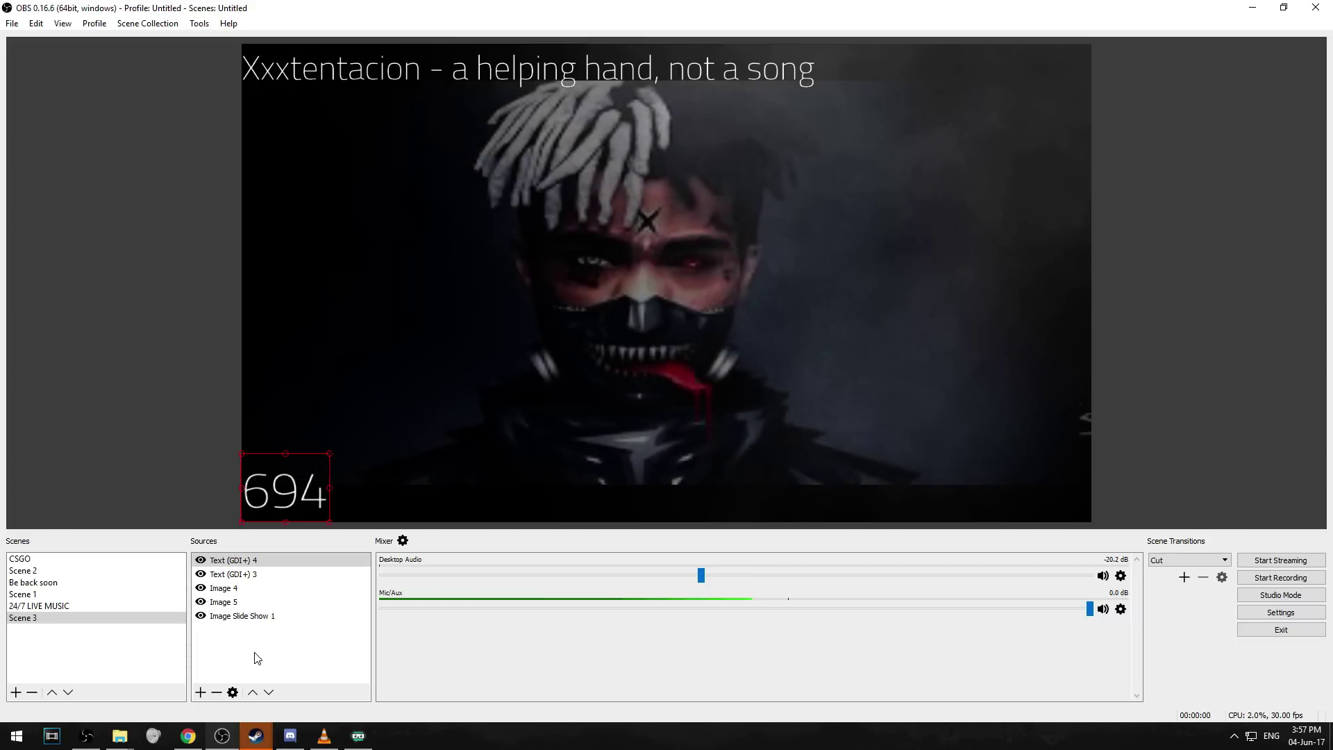
Add another Text (GDI+) source in Titillium Lt at size 72
{"action": "left_click", "coordinate": [200, 694]}
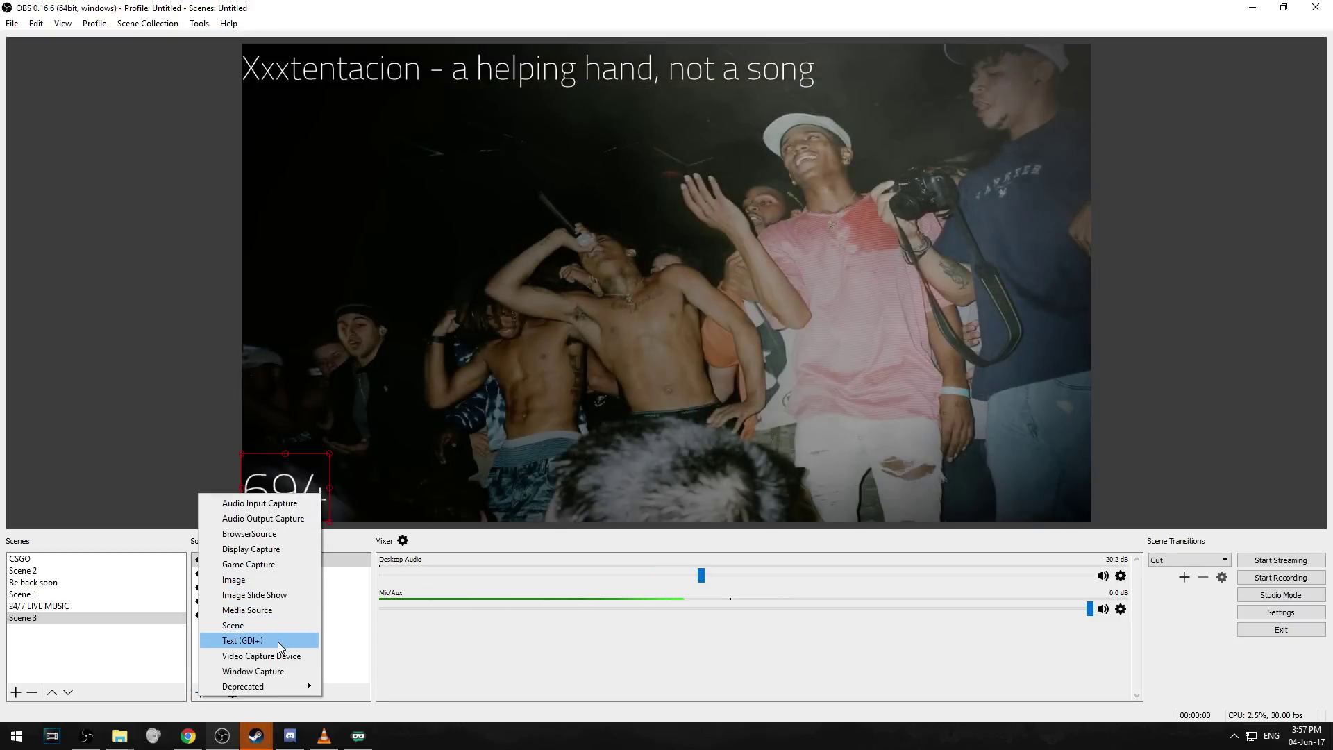
{"action": "left_click", "coordinate": [278, 640]}
{"action": "left_click", "coordinate": [689, 461]}
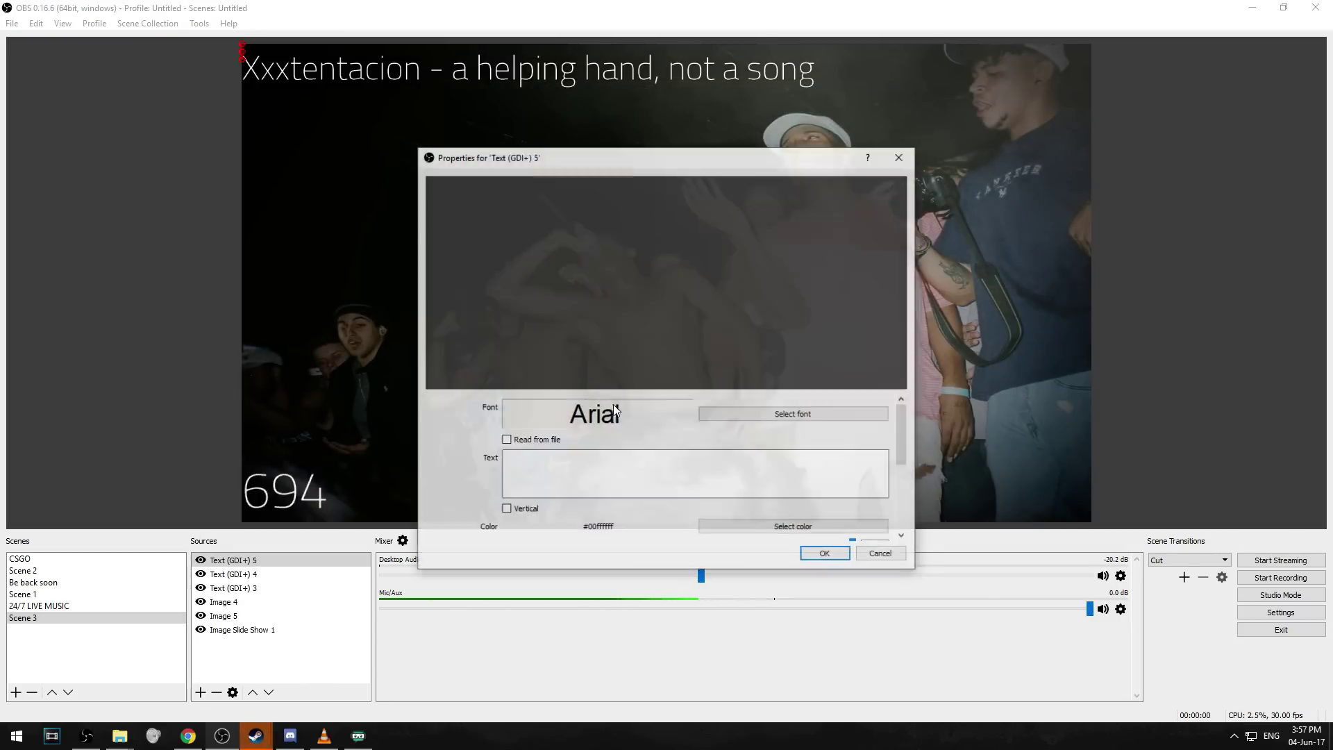
{"action": "left_click", "coordinate": [762, 415]}
{"action": "scroll", "coordinate": [601, 327], "scroll_direction": "down", "scroll_amount": 15}
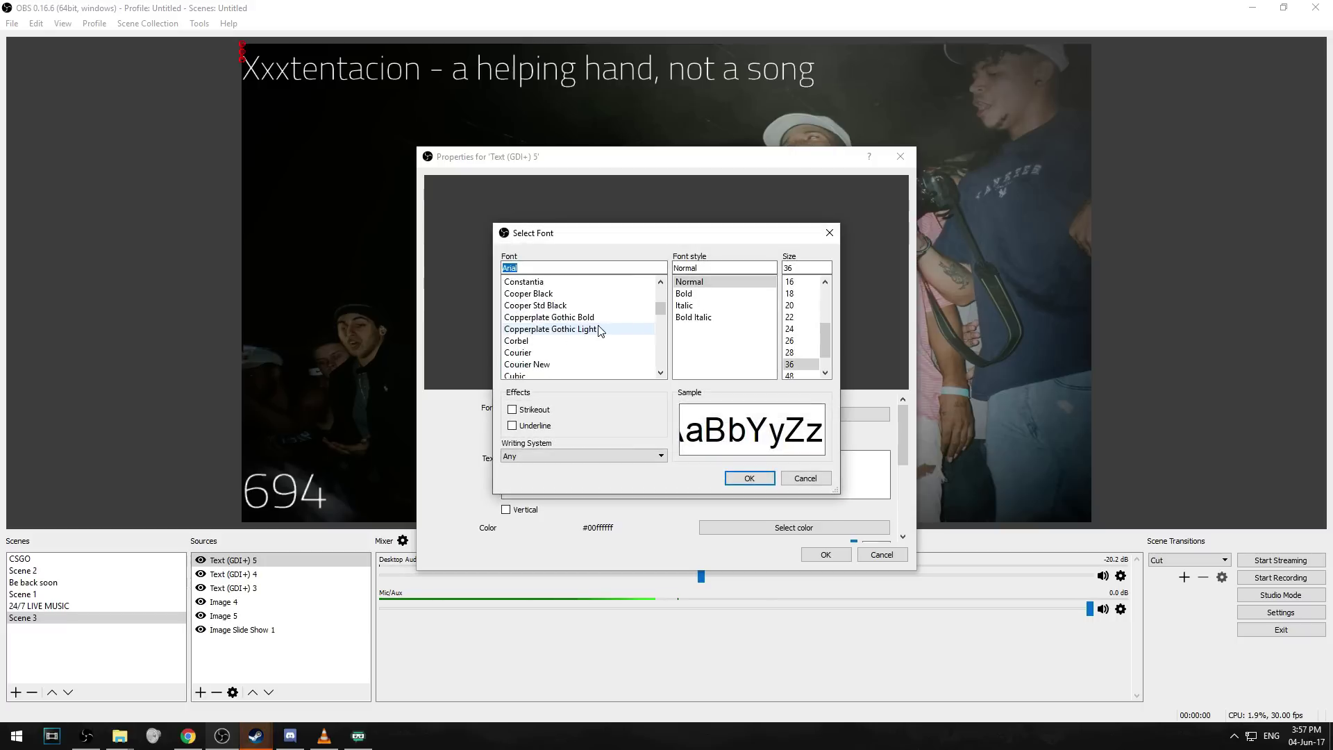
{"action": "left_click", "coordinate": [601, 363]}
{"action": "scroll", "coordinate": [601, 336], "scroll_direction": "down", "scroll_amount": 3}
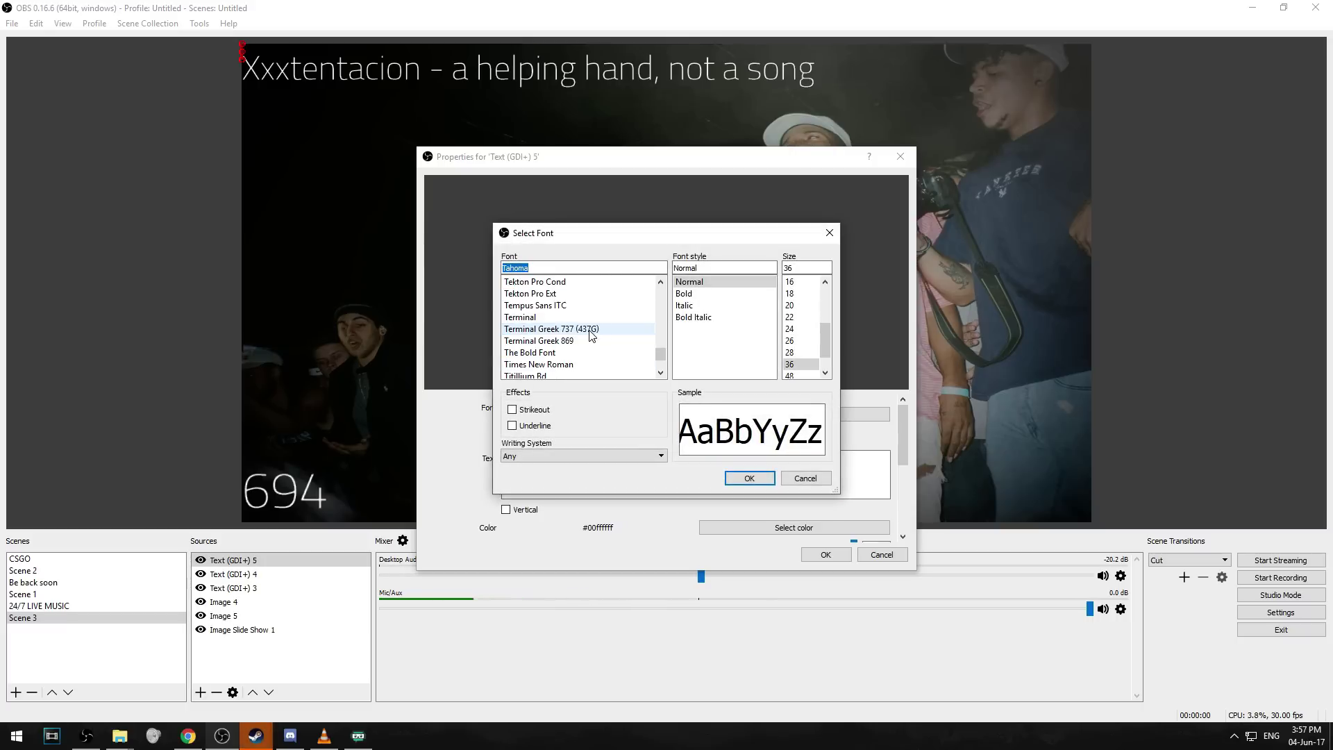
{"action": "left_click", "coordinate": [573, 318]}
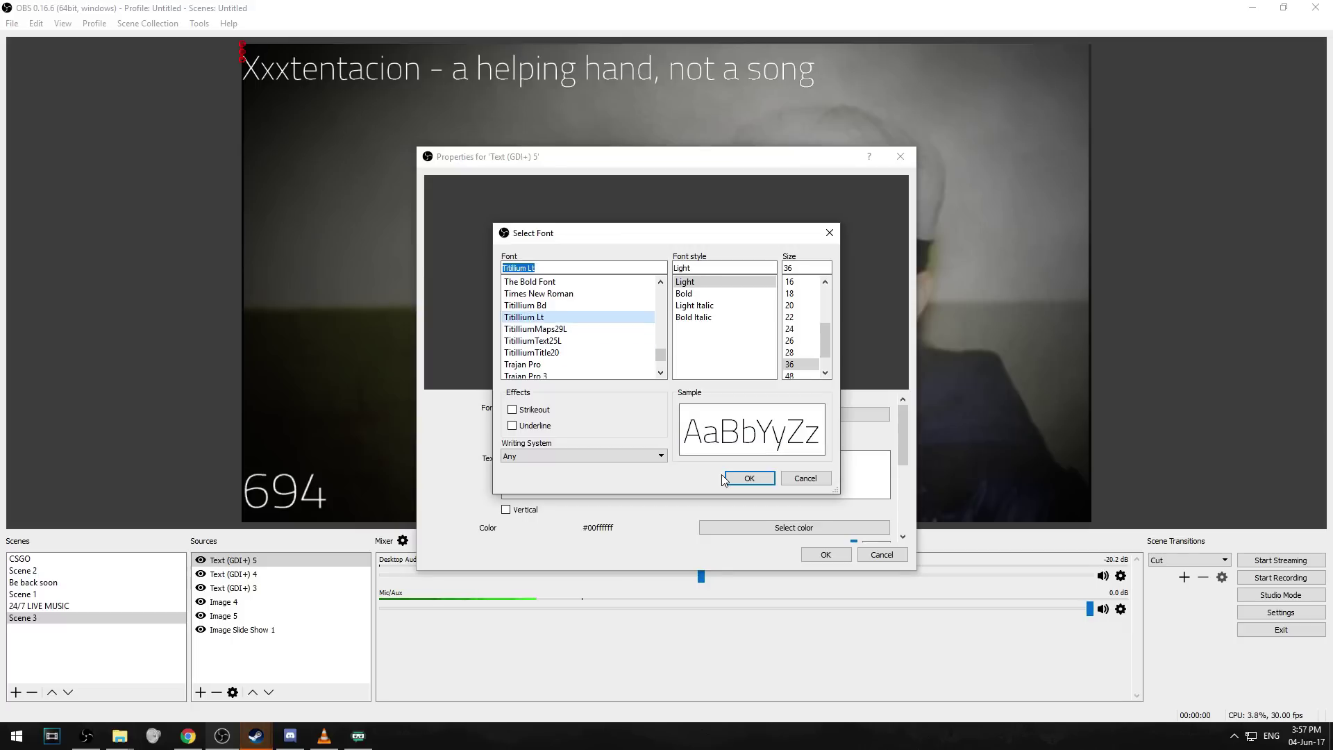
{"action": "left_click", "coordinate": [792, 364]}
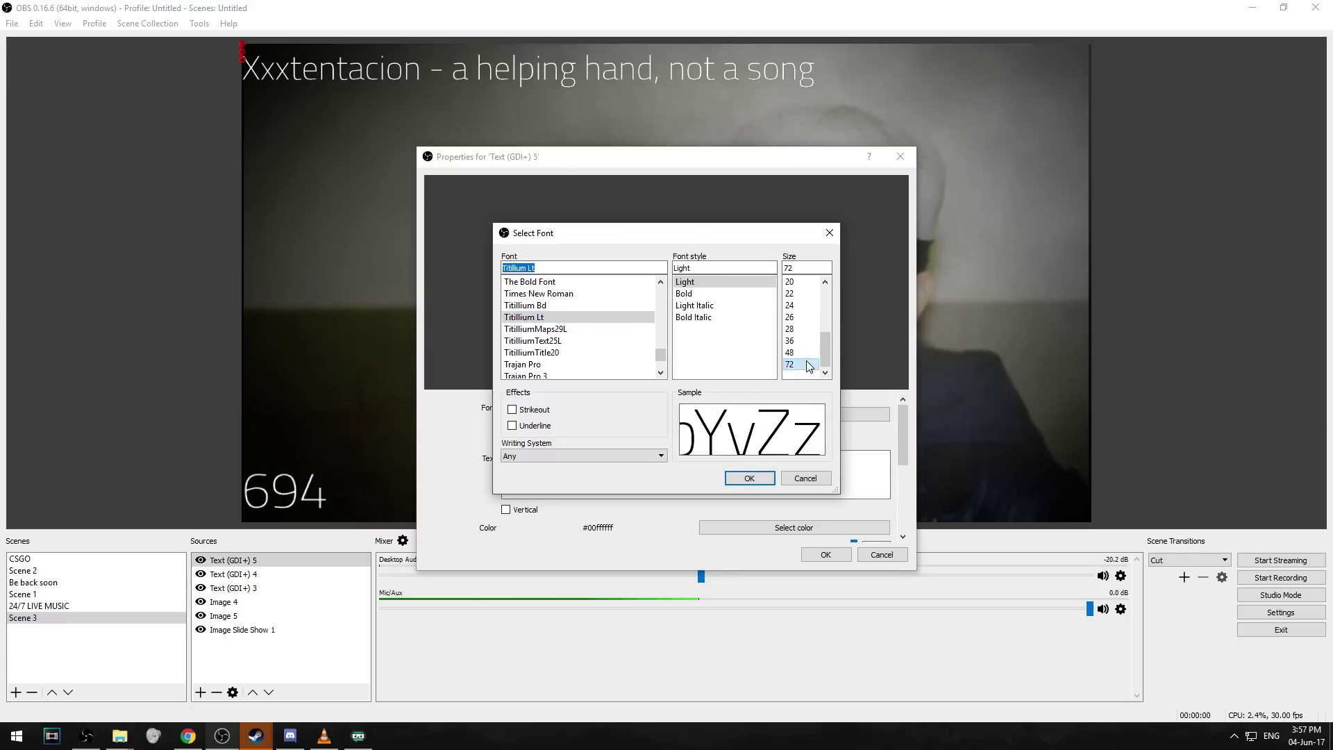
{"action": "left_click", "coordinate": [746, 476]}
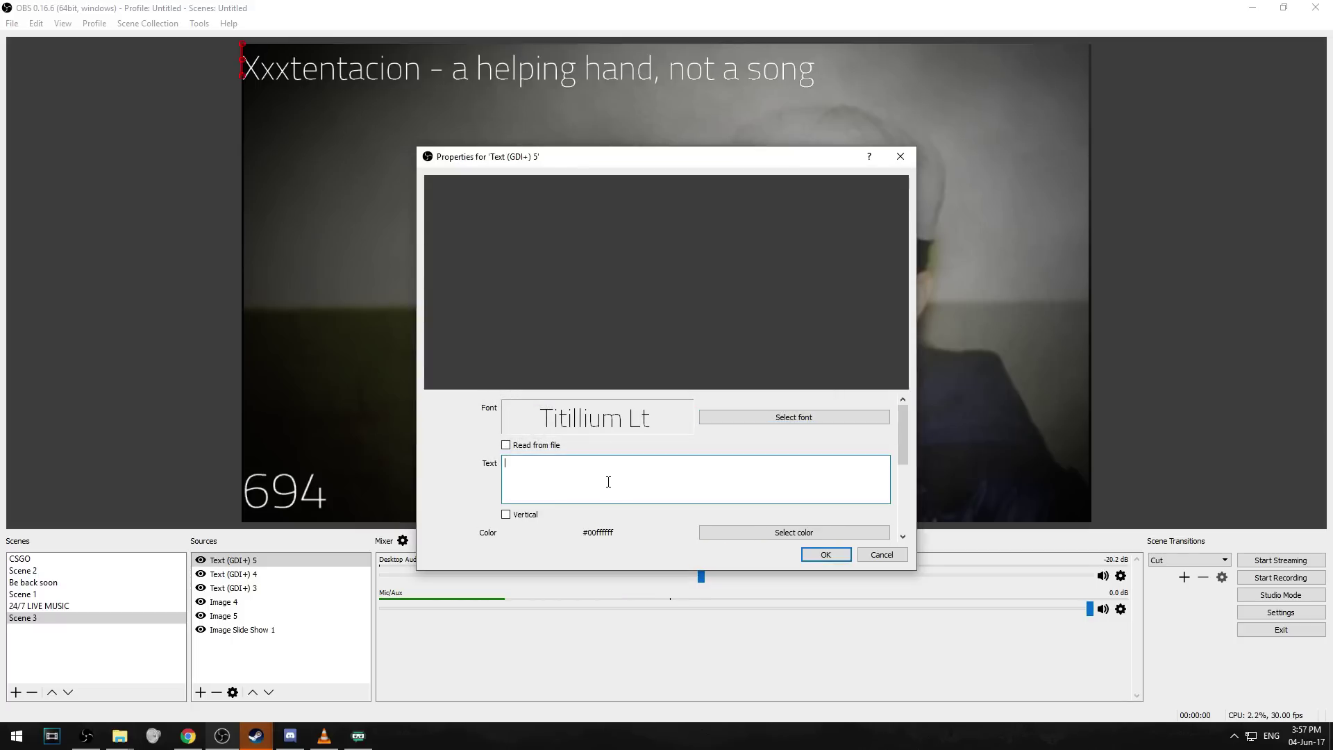
Set the new text to ROAD TO 1K
{"action": "type", "text": "RO"}
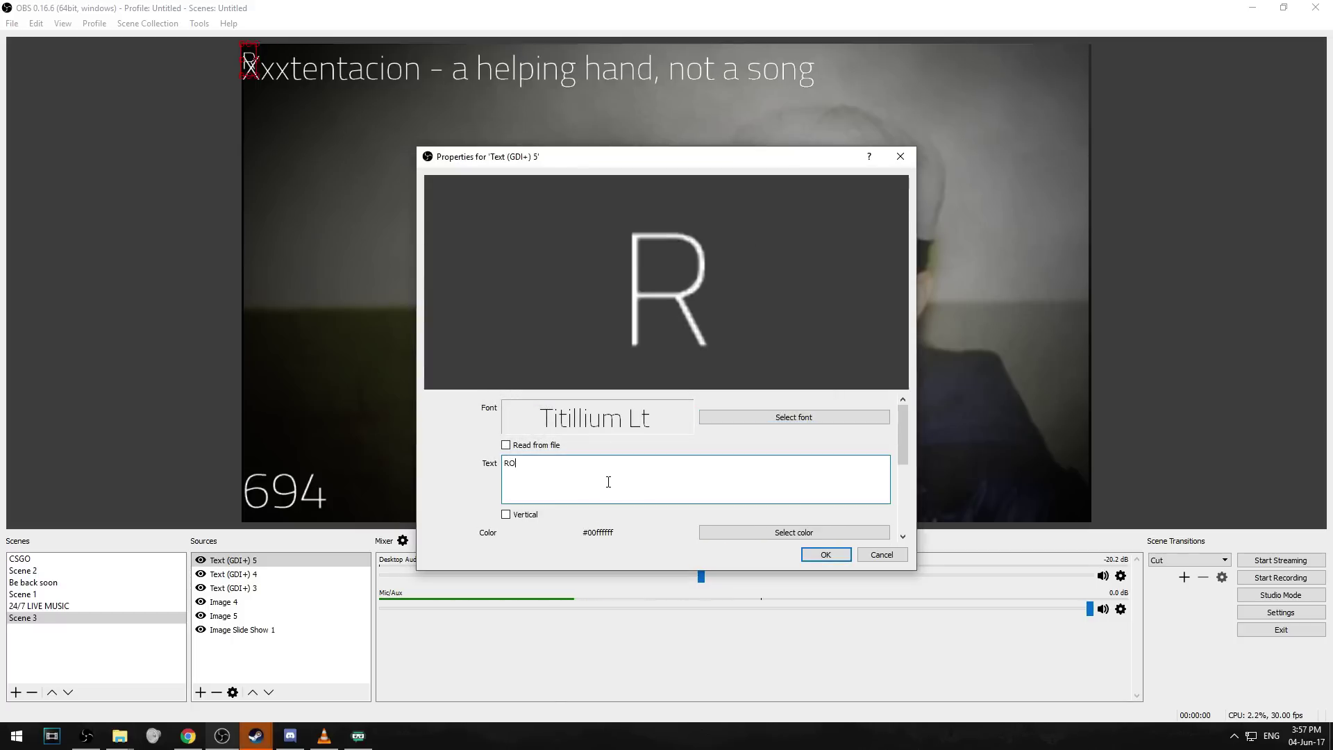
{"action": "type", "text": "AD TO !"}
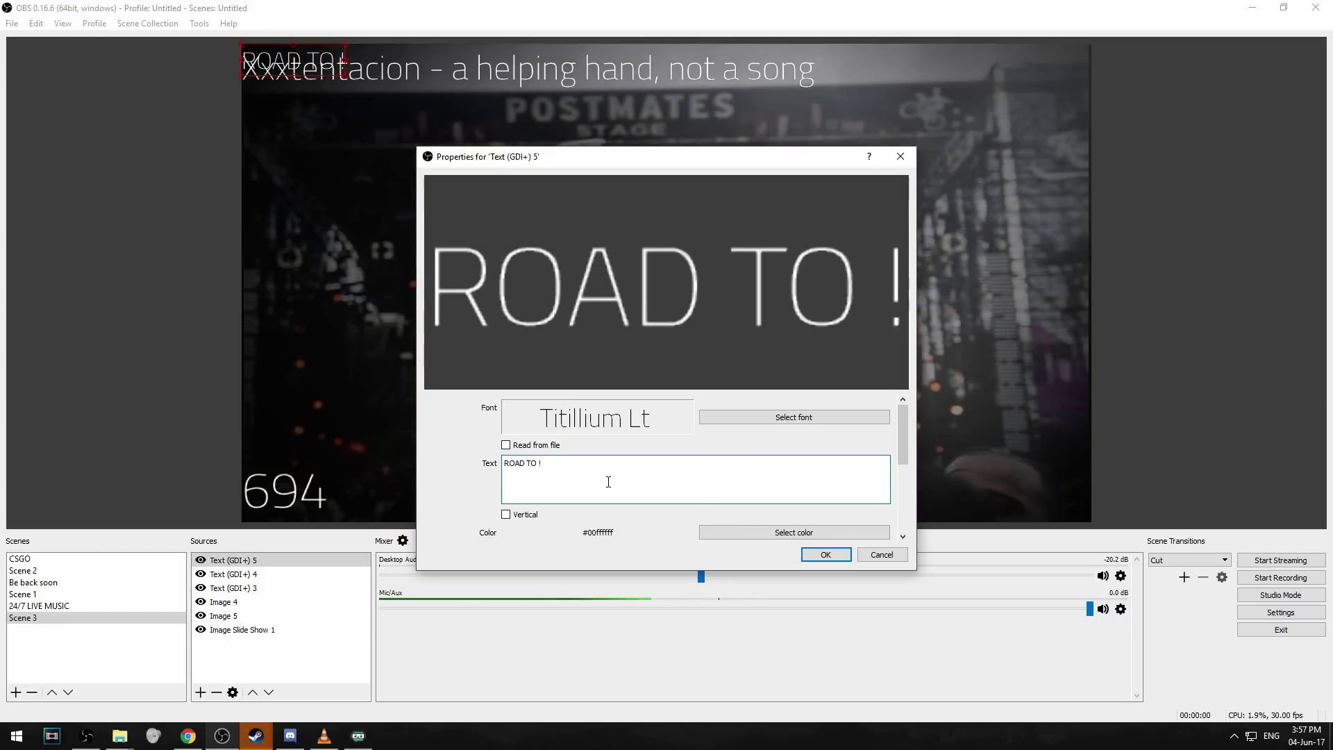
{"action": "key", "text": "BackSpace"}
{"action": "type", "text": "1K"}
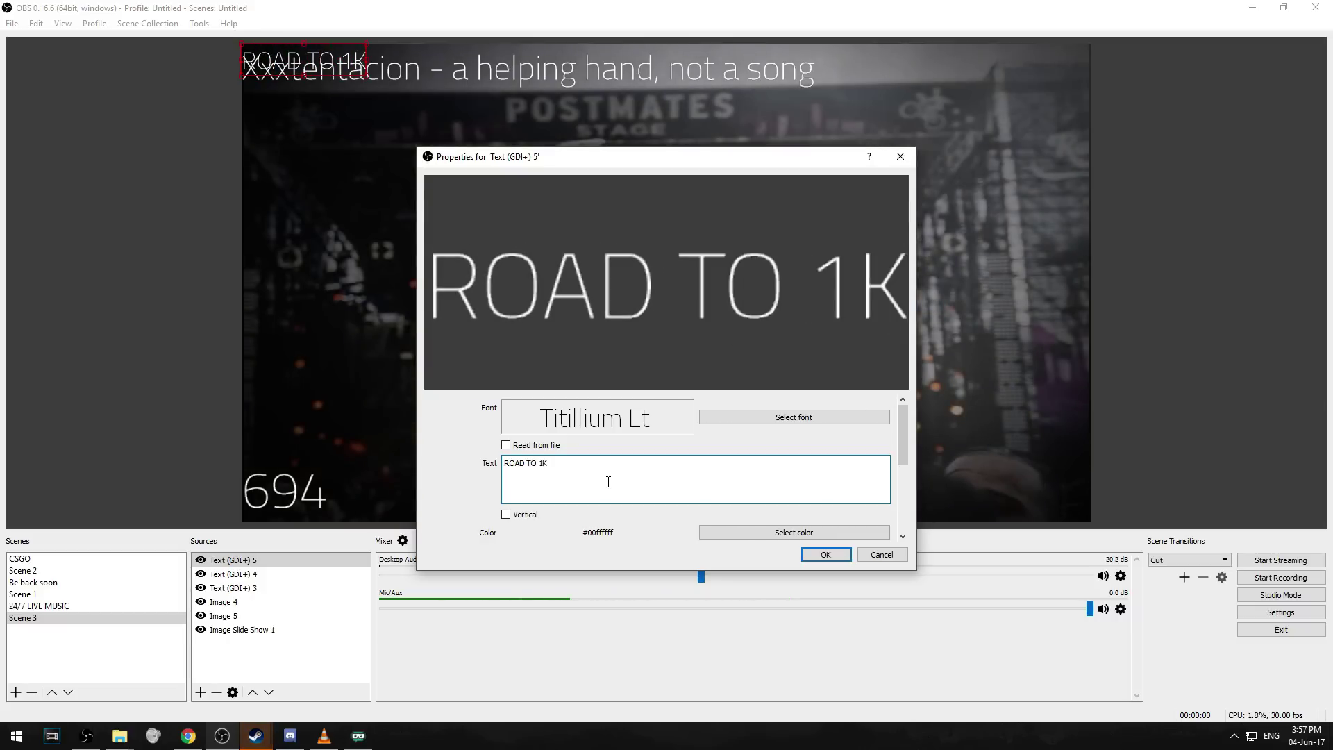
{"action": "left_click", "coordinate": [826, 554]}
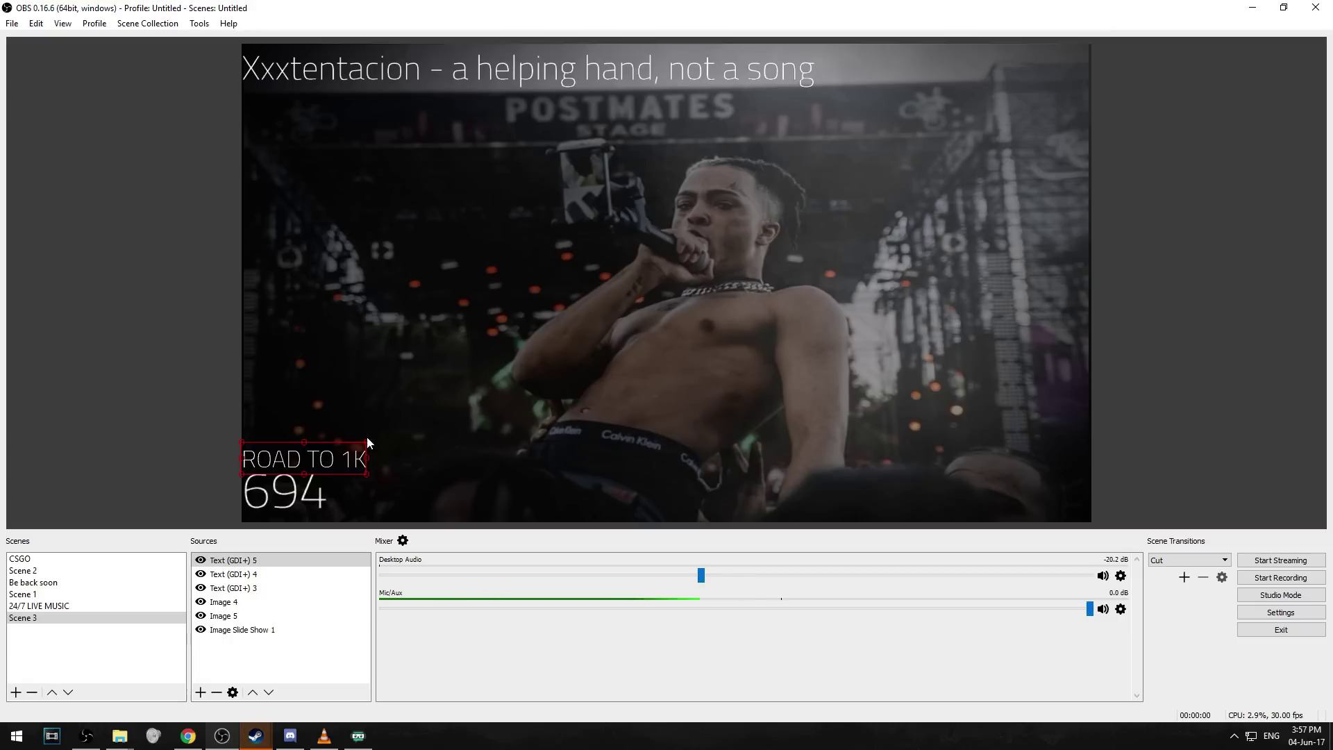
Enlarge the ROAD TO 1K label above the counter and nudge 694 slightly right
{"action": "left_click_drag", "start_coordinate": [368, 438], "coordinate": [370, 432]}
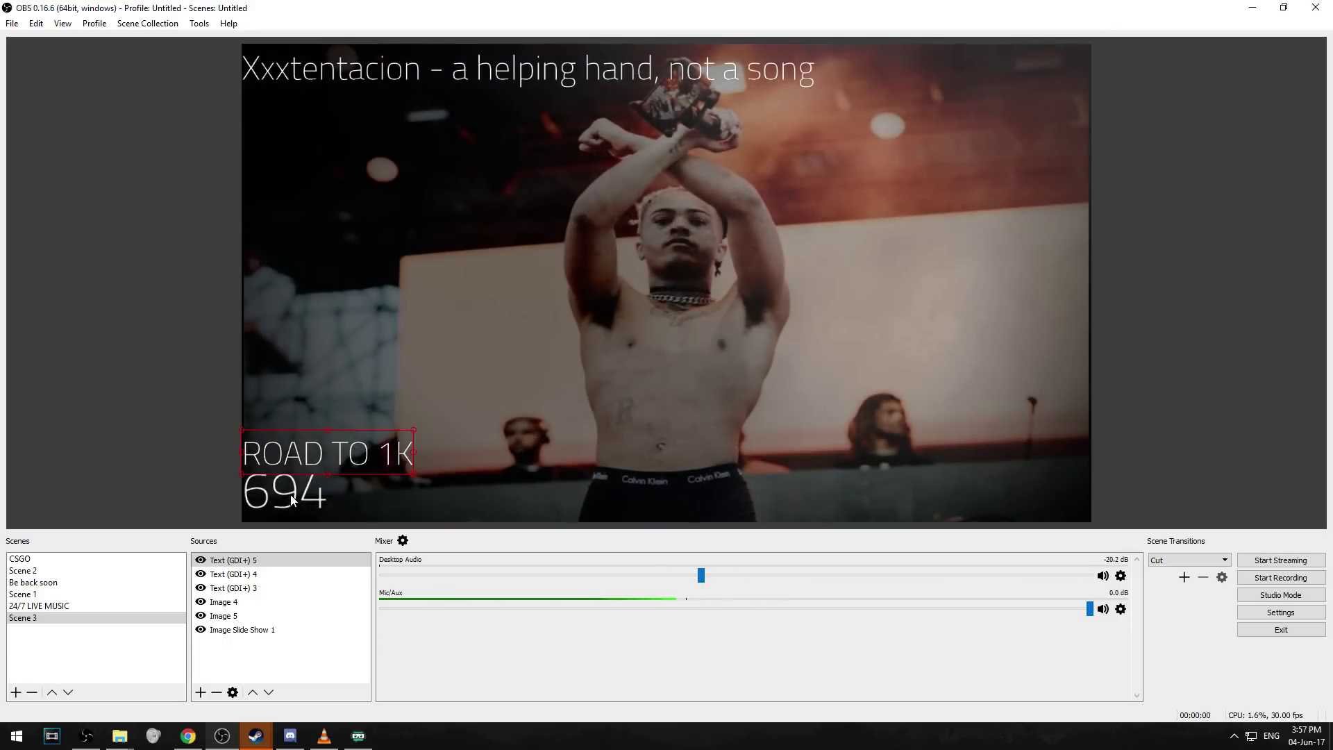
{"action": "left_click", "coordinate": [271, 572]}
{"action": "left_click_drag", "start_coordinate": [278, 510], "coordinate": [307, 503]}
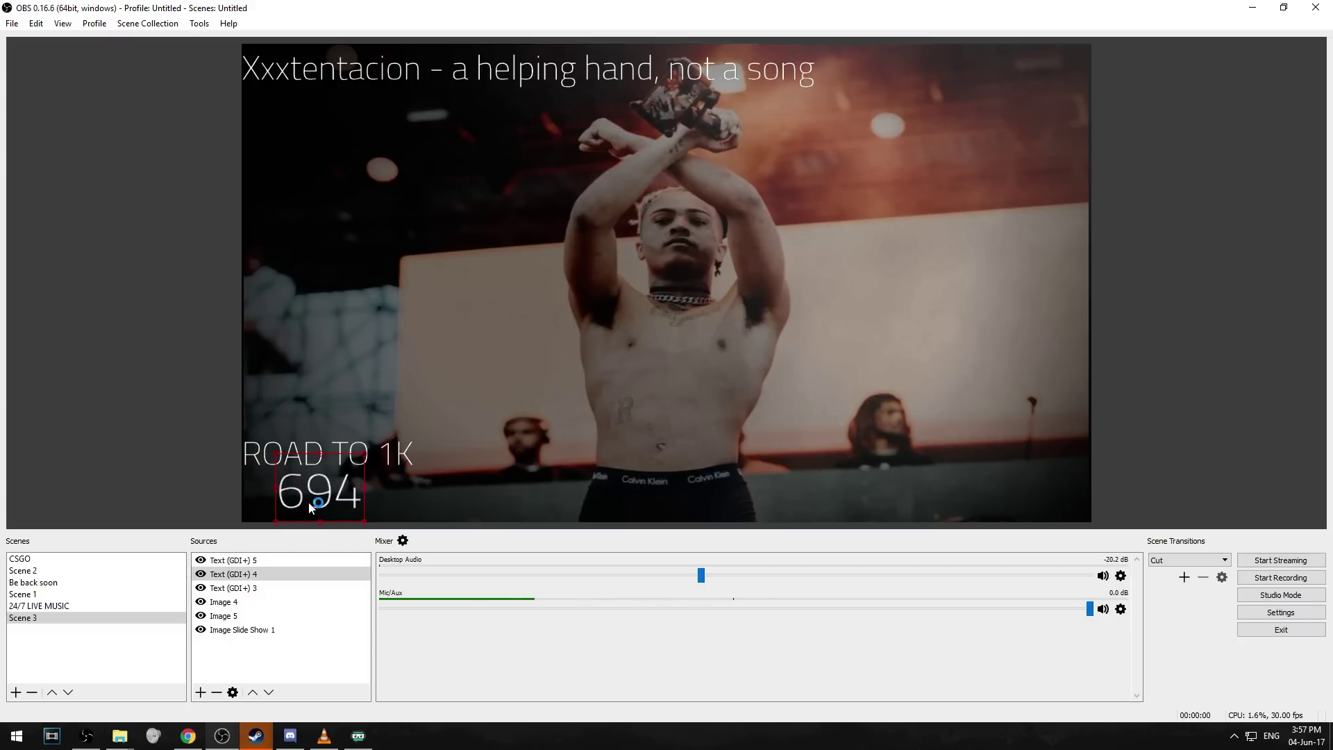
{"action": "left_click", "coordinate": [174, 425]}
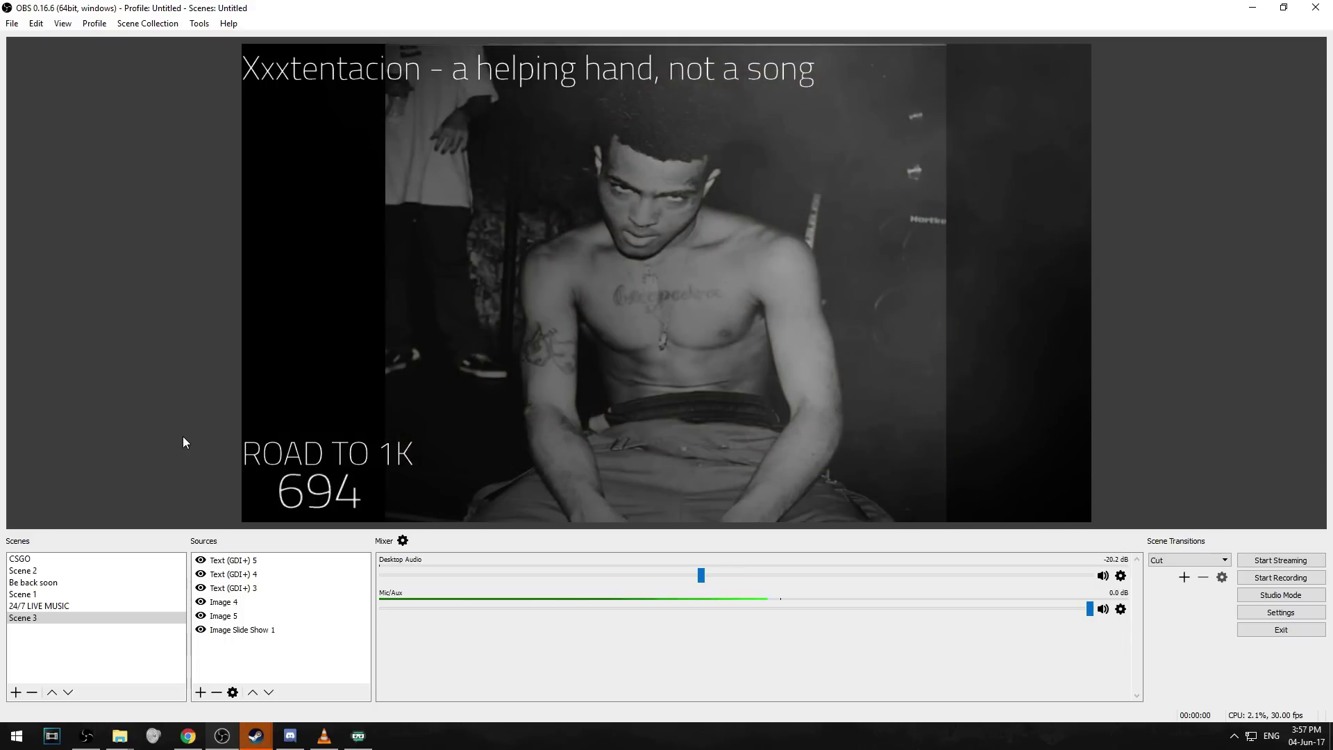
Check the browser for a background GIF, then return to OBS
{"action": "left_click", "coordinate": [186, 738]}
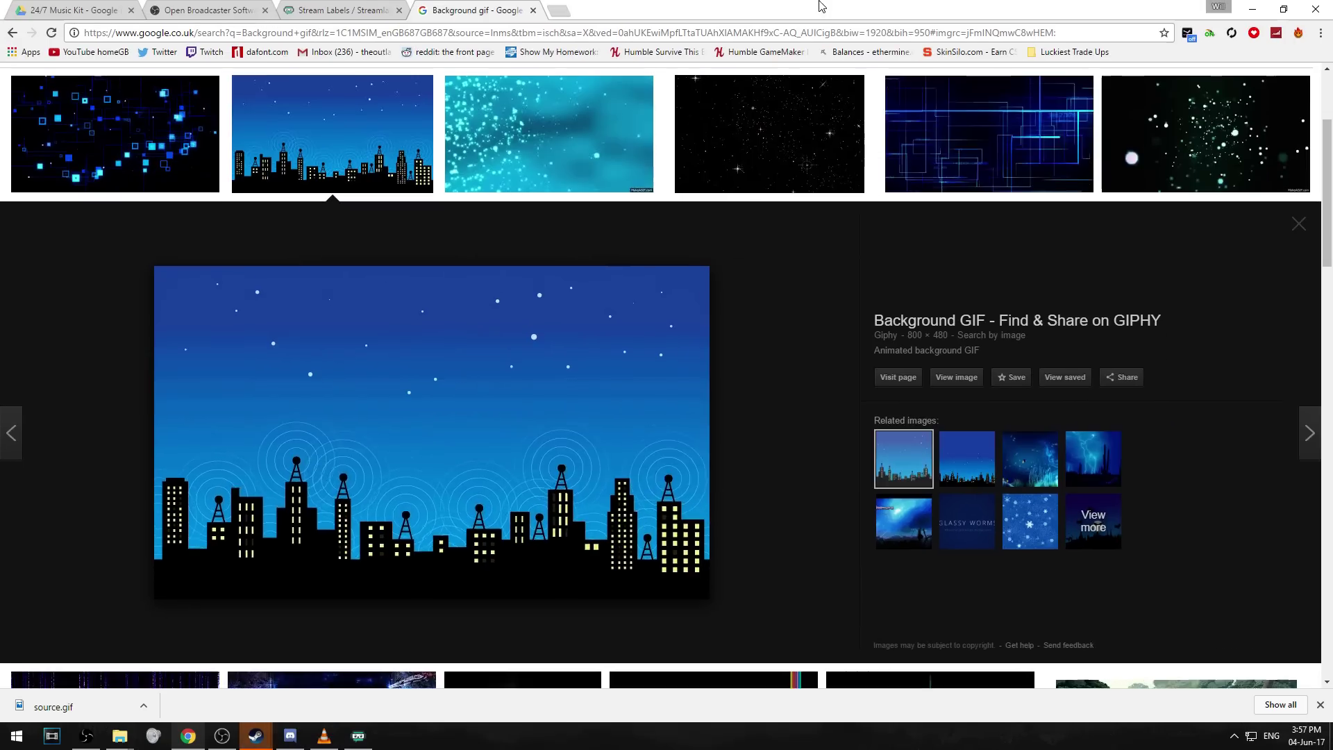
{"action": "scroll", "coordinate": [497, 354], "scroll_direction": "up", "scroll_amount": 2}
{"action": "scroll", "coordinate": [497, 354], "scroll_direction": "down", "scroll_amount": 12}
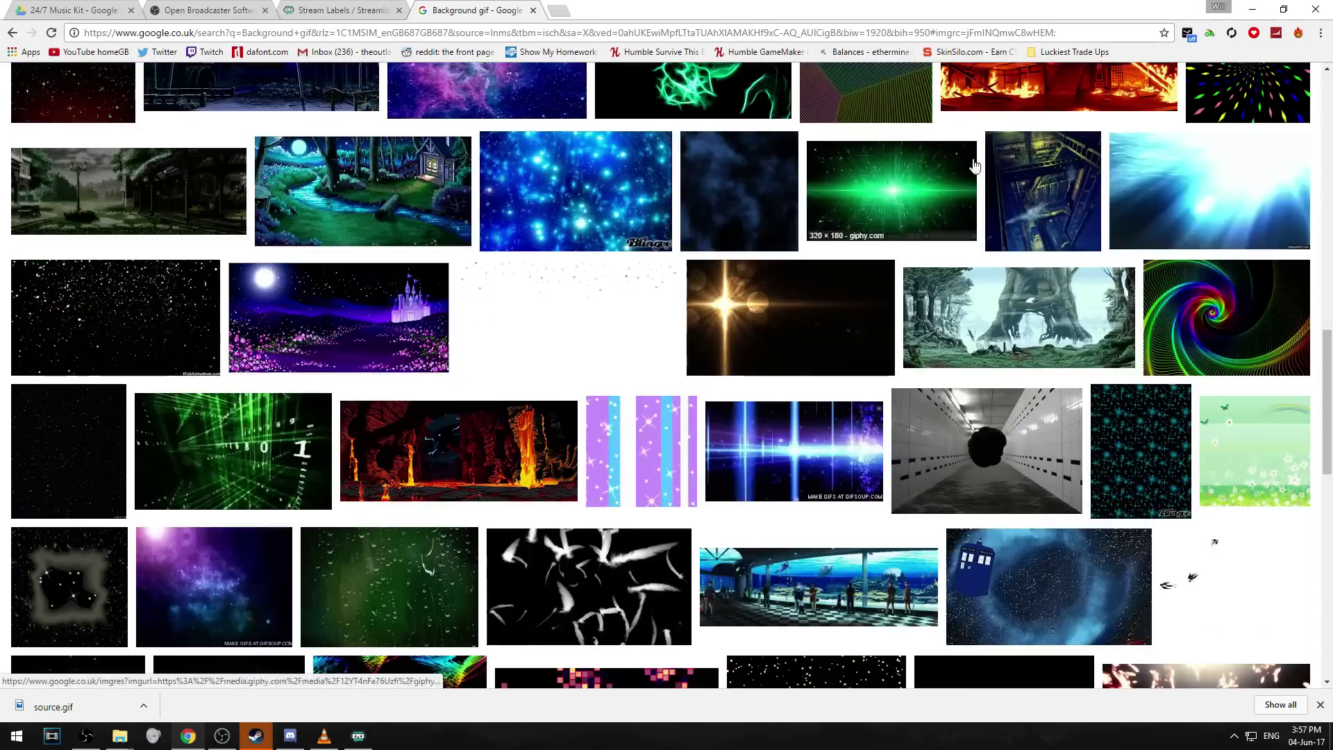
{"action": "left_click", "coordinate": [1253, 9]}
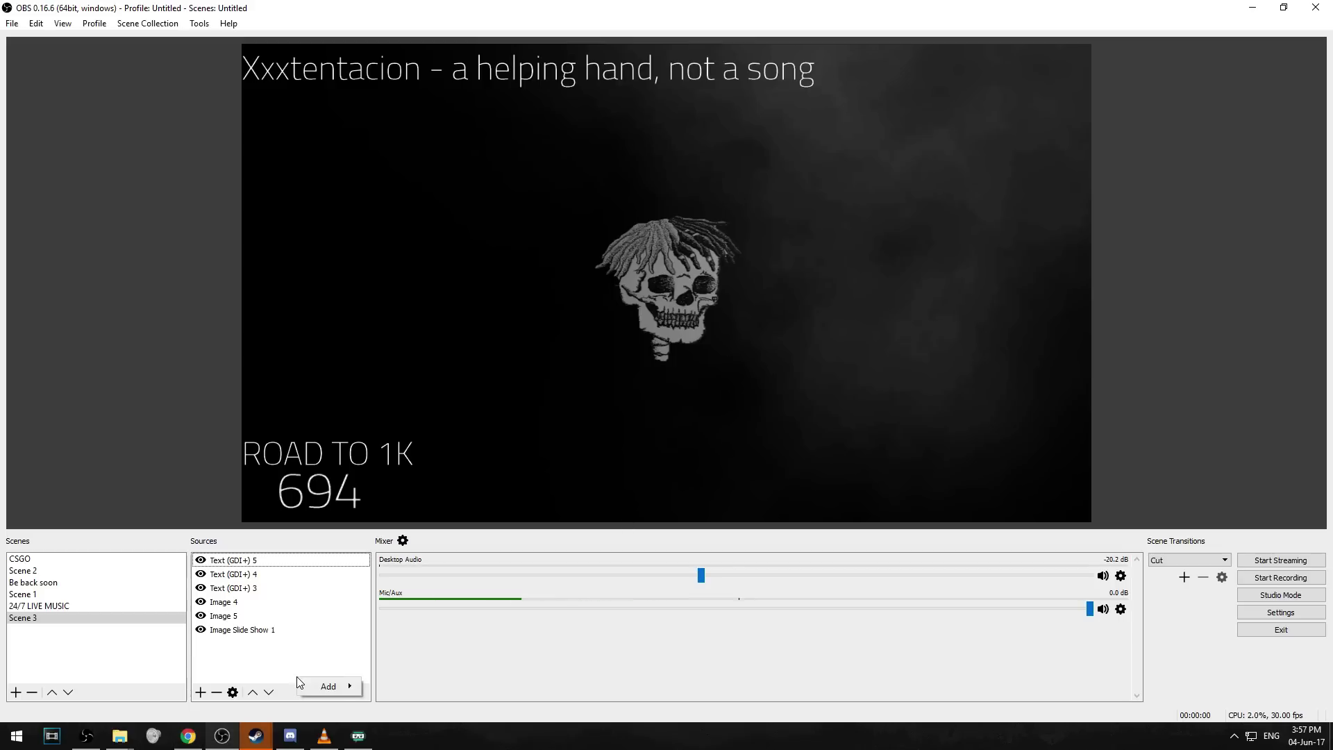
Create a new Image 6 source and browse to the Music folder
{"action": "mouse_move", "coordinate": [328, 687]}
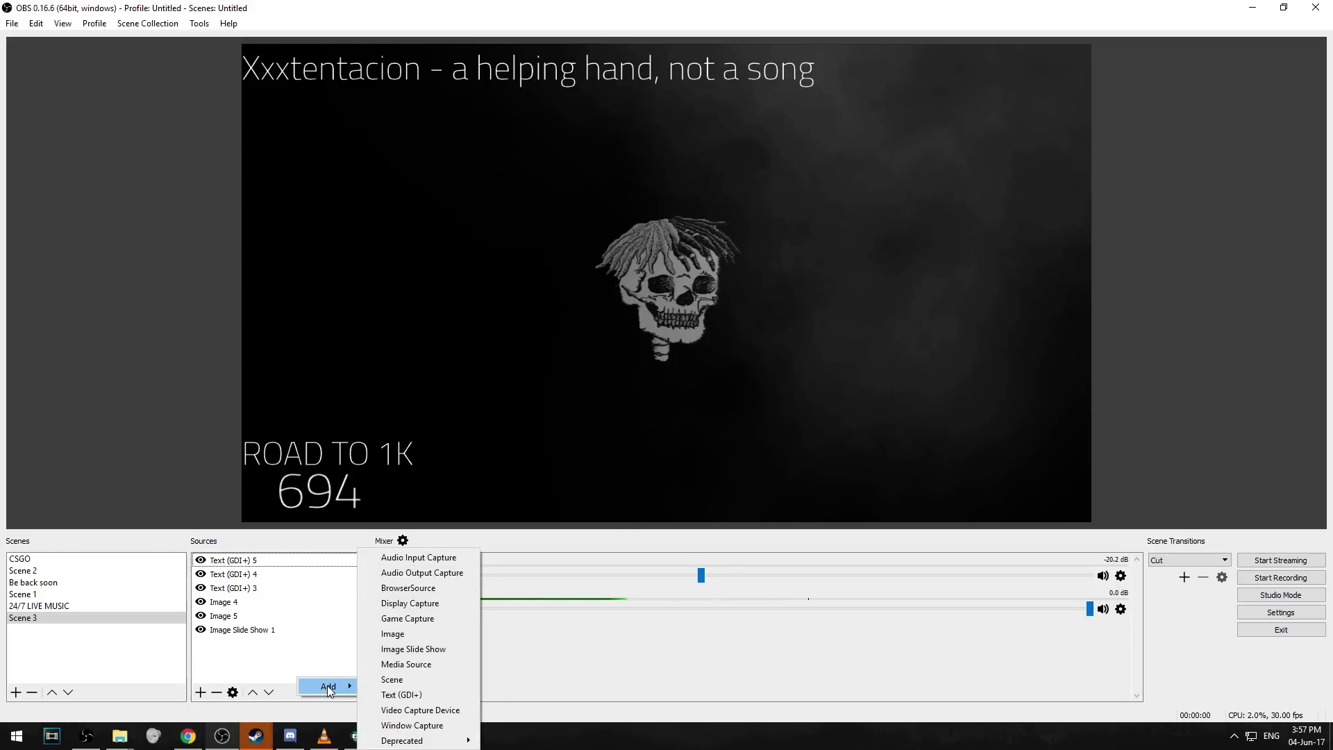
{"action": "left_click", "coordinate": [407, 631]}
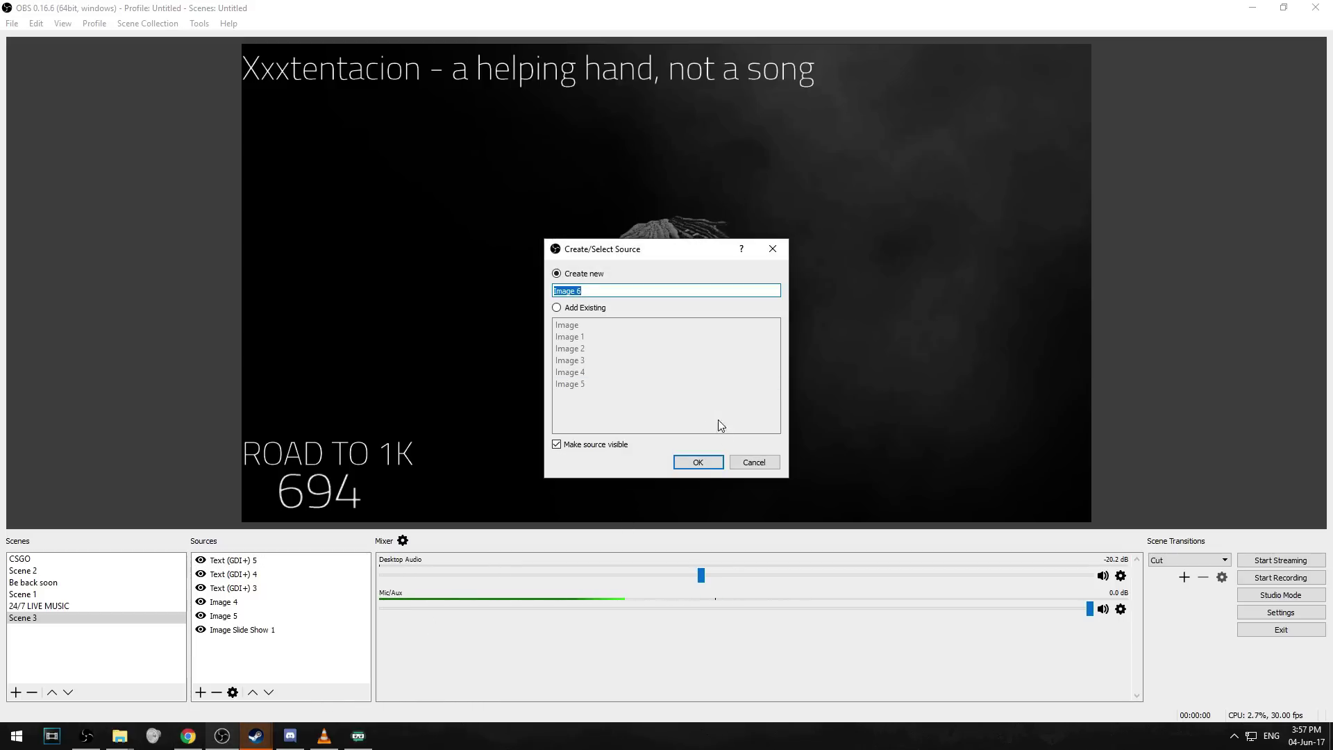
{"action": "left_click", "coordinate": [694, 462]}
{"action": "left_click", "coordinate": [873, 452]}
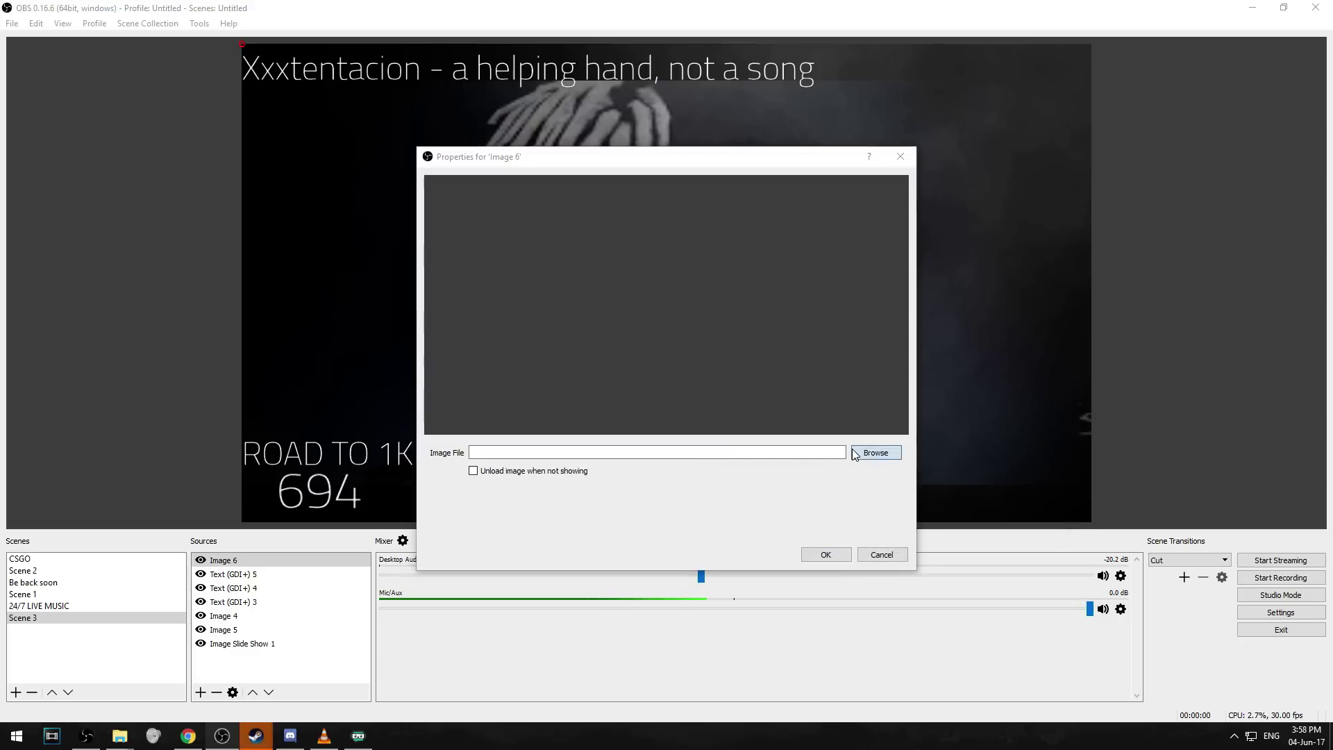
{"action": "left_click", "coordinate": [468, 376]}
{"action": "left_click", "coordinate": [470, 325]}
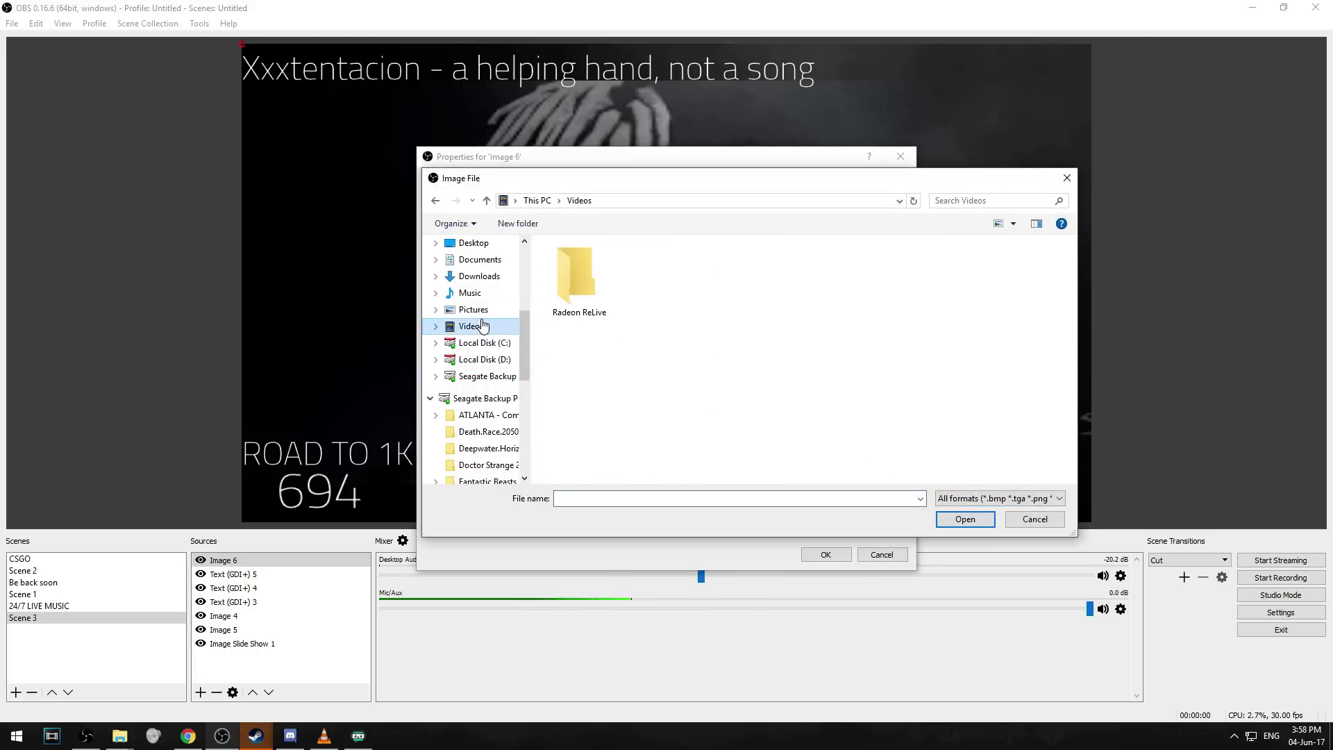
{"action": "left_click", "coordinate": [473, 309]}
{"action": "left_click", "coordinate": [473, 293]}
{"action": "left_click", "coordinate": [479, 277]}
{"action": "left_click", "coordinate": [469, 292]}
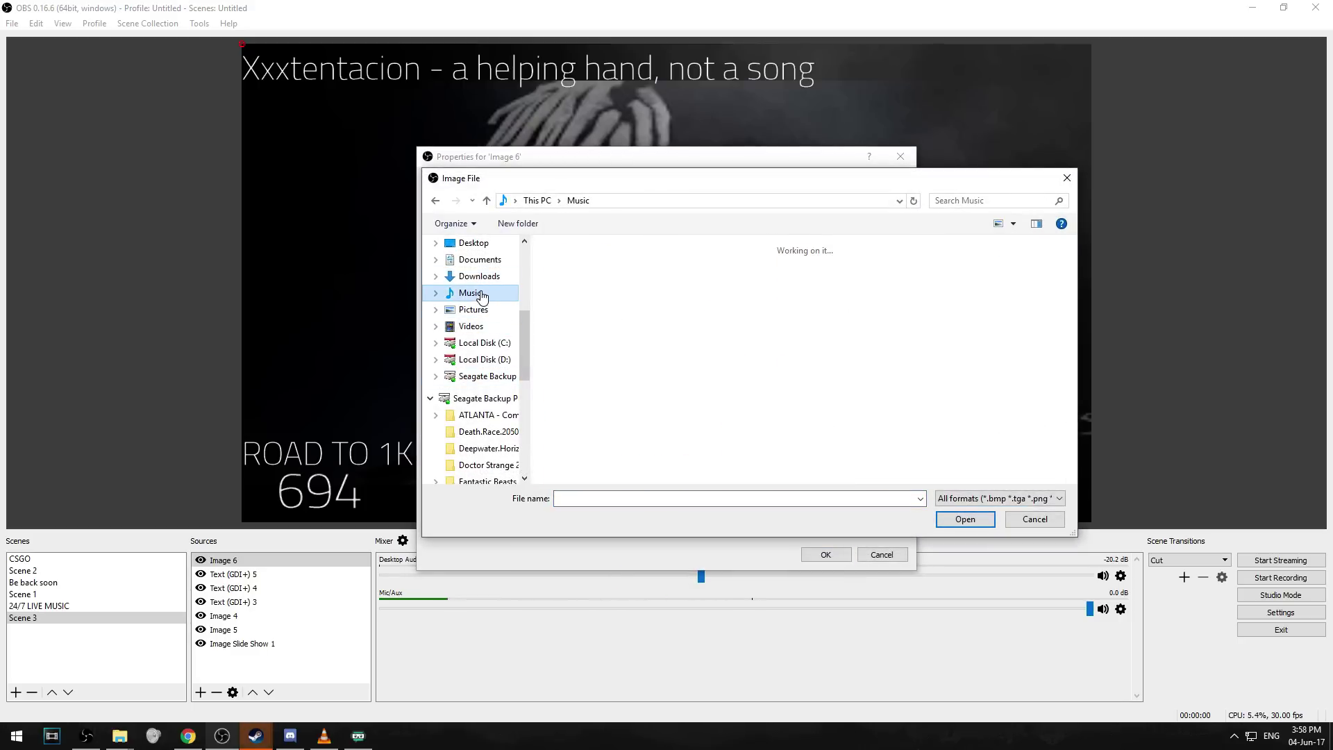
{"action": "left_click", "coordinate": [480, 277]}
{"action": "left_click", "coordinate": [486, 294]}
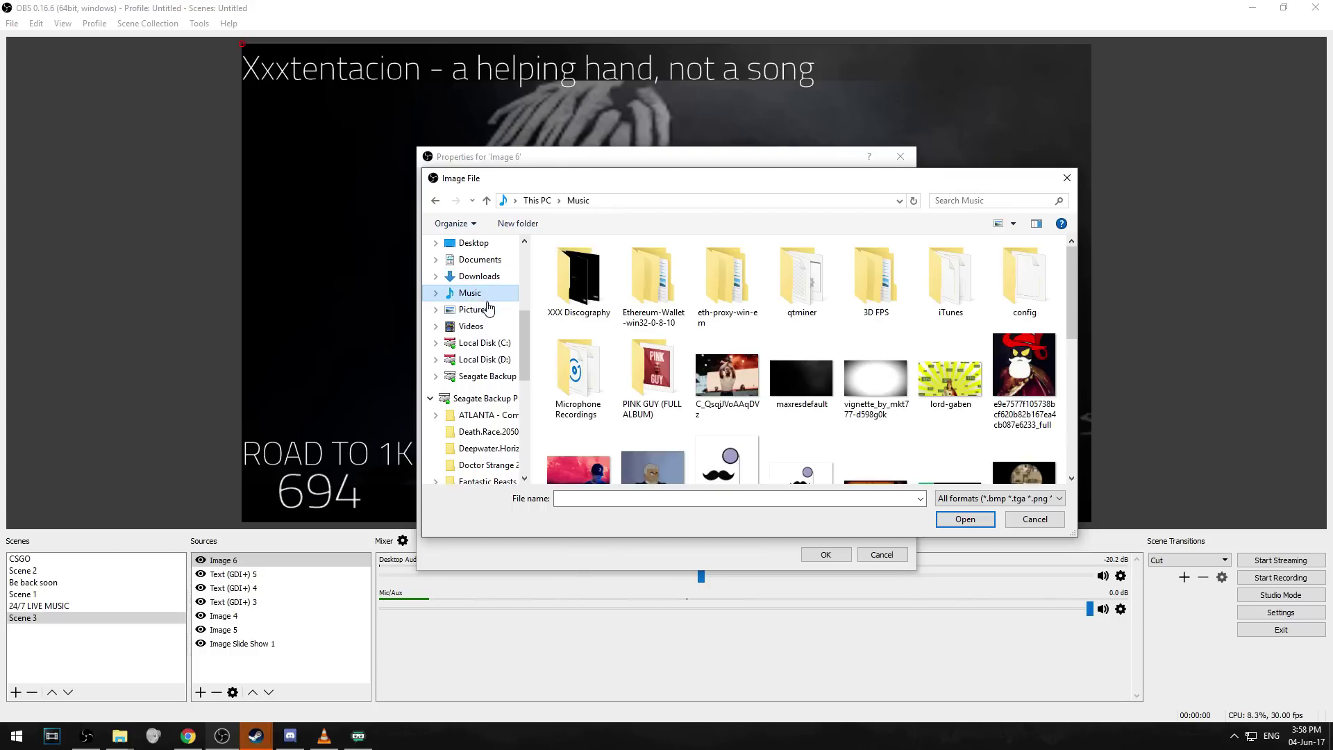
Load giphy (1).gif, stretch it across the canvas, and layer it beneath the text sources
{"action": "scroll", "coordinate": [709, 422], "scroll_direction": "down", "scroll_amount": 10}
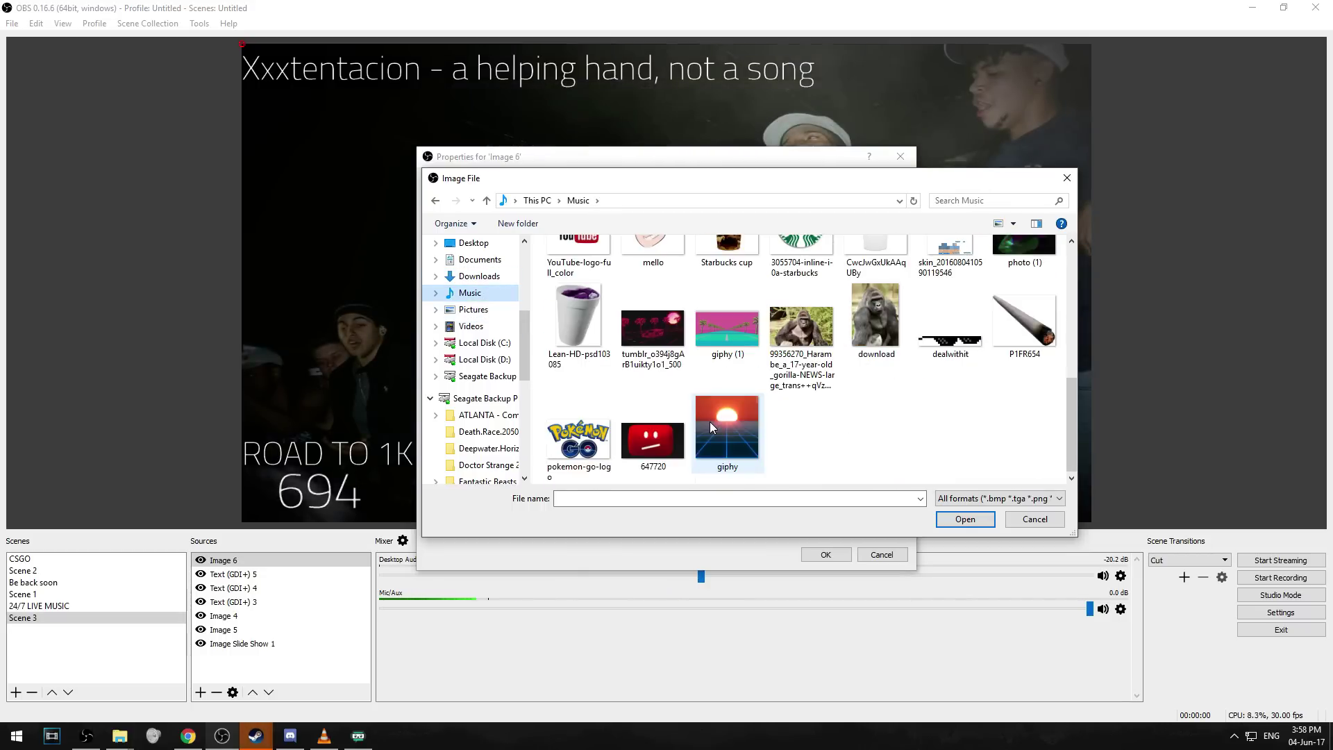
{"action": "left_click", "coordinate": [710, 422]}
{"action": "left_click", "coordinate": [727, 327]}
{"action": "left_click", "coordinate": [958, 521]}
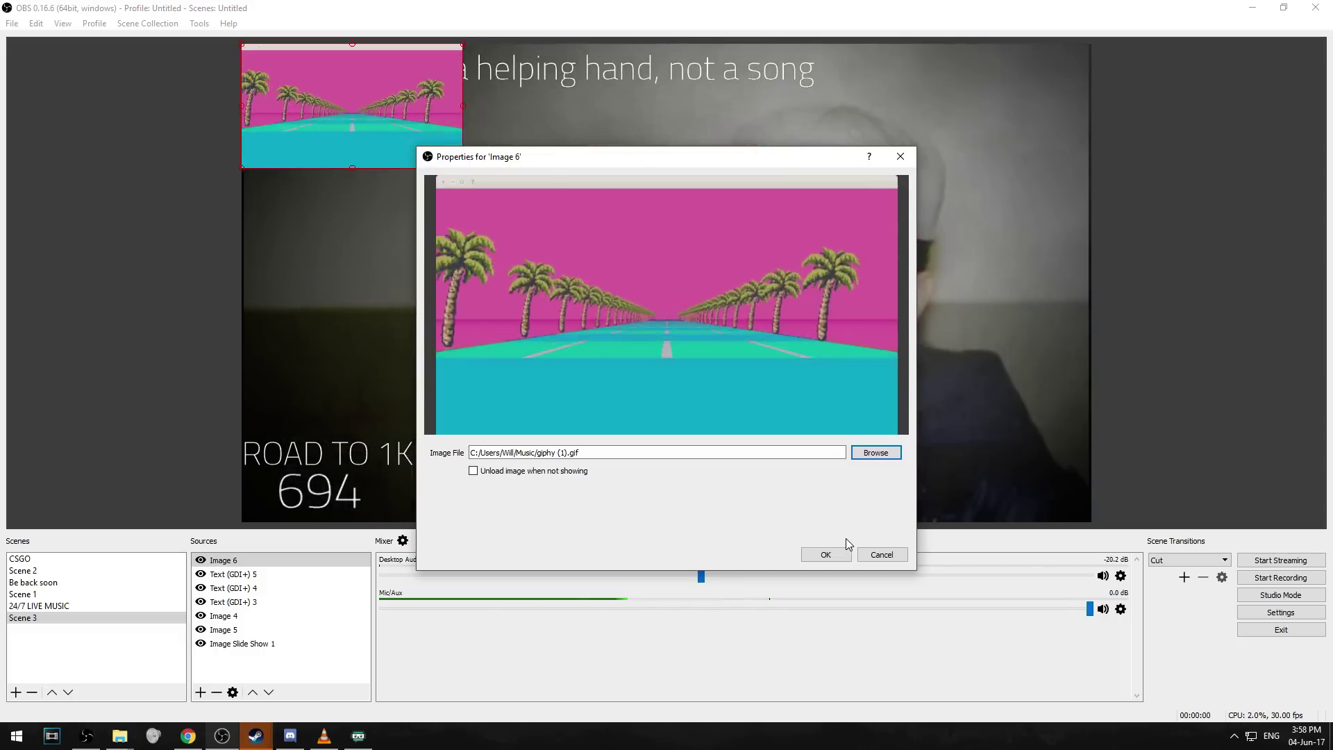
{"action": "left_click", "coordinate": [832, 552]}
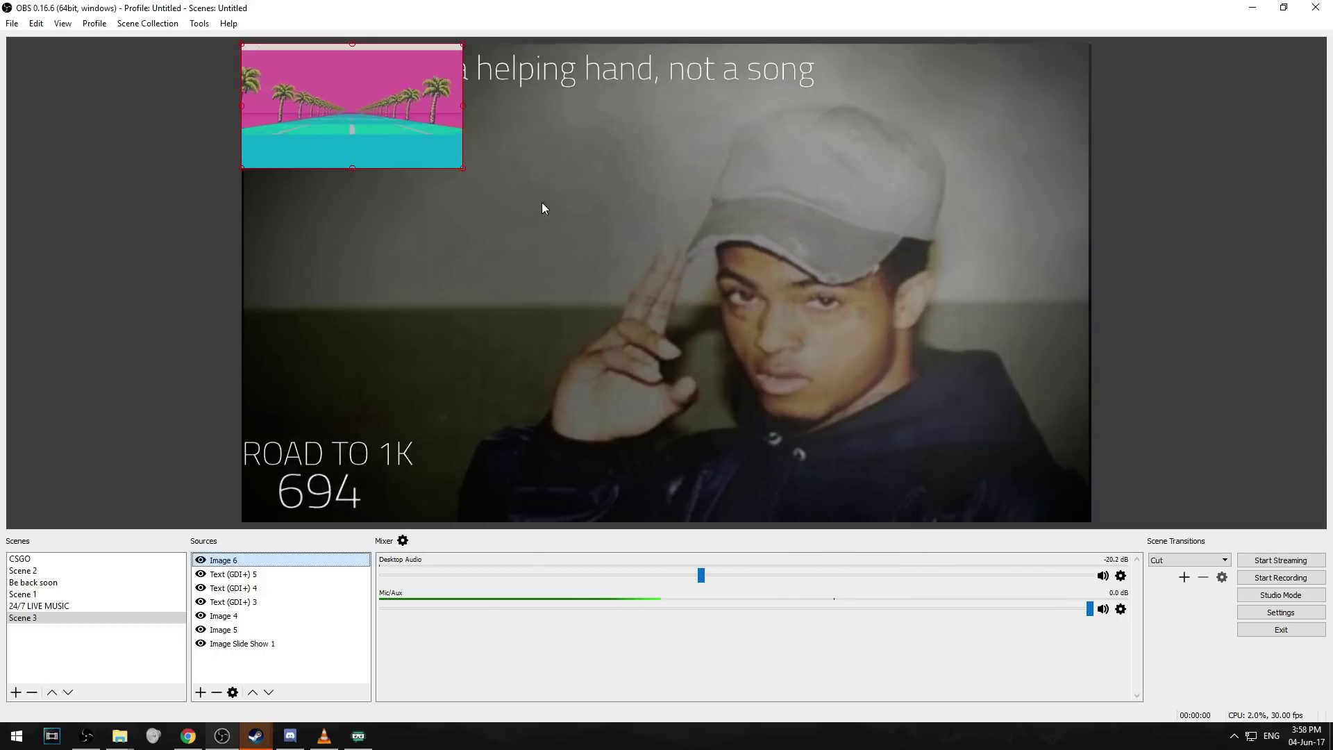
{"action": "left_click_drag", "start_coordinate": [463, 168], "coordinate": [1091, 459]}
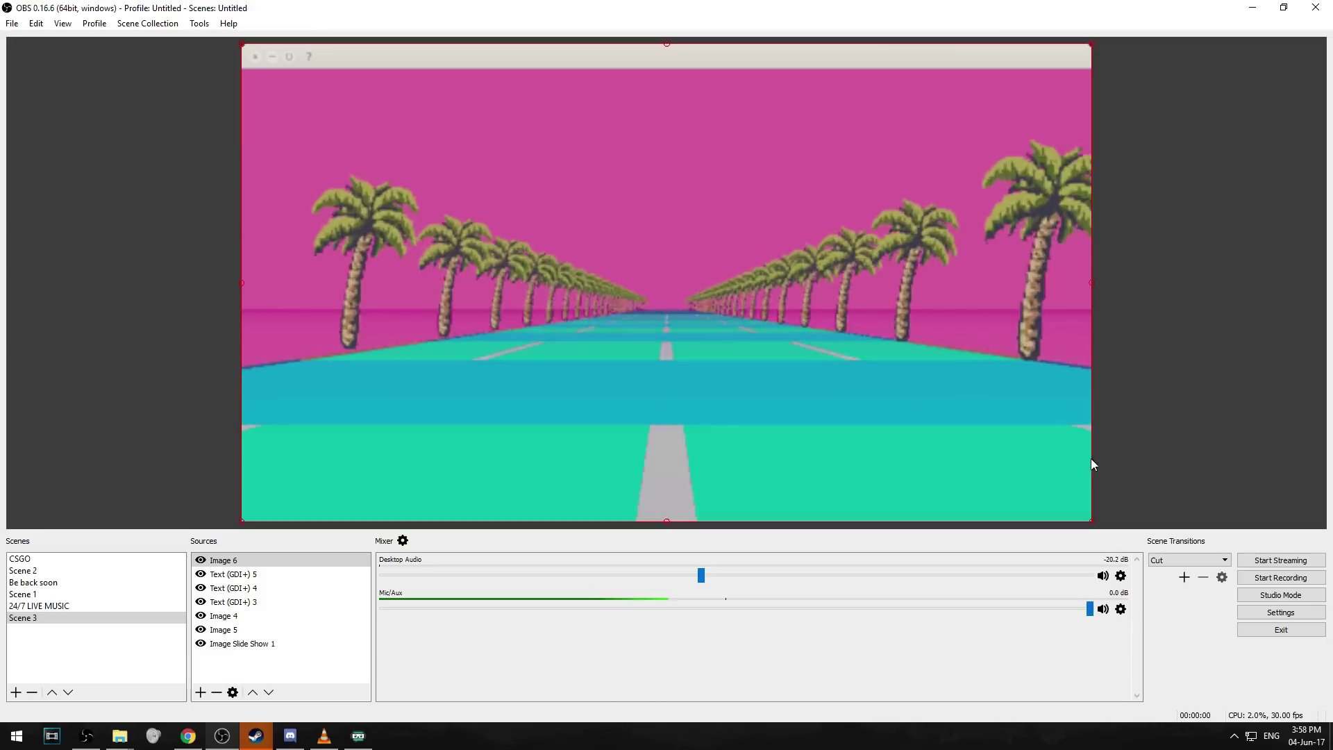
{"action": "left_click_drag", "start_coordinate": [229, 561], "coordinate": [247, 638]}
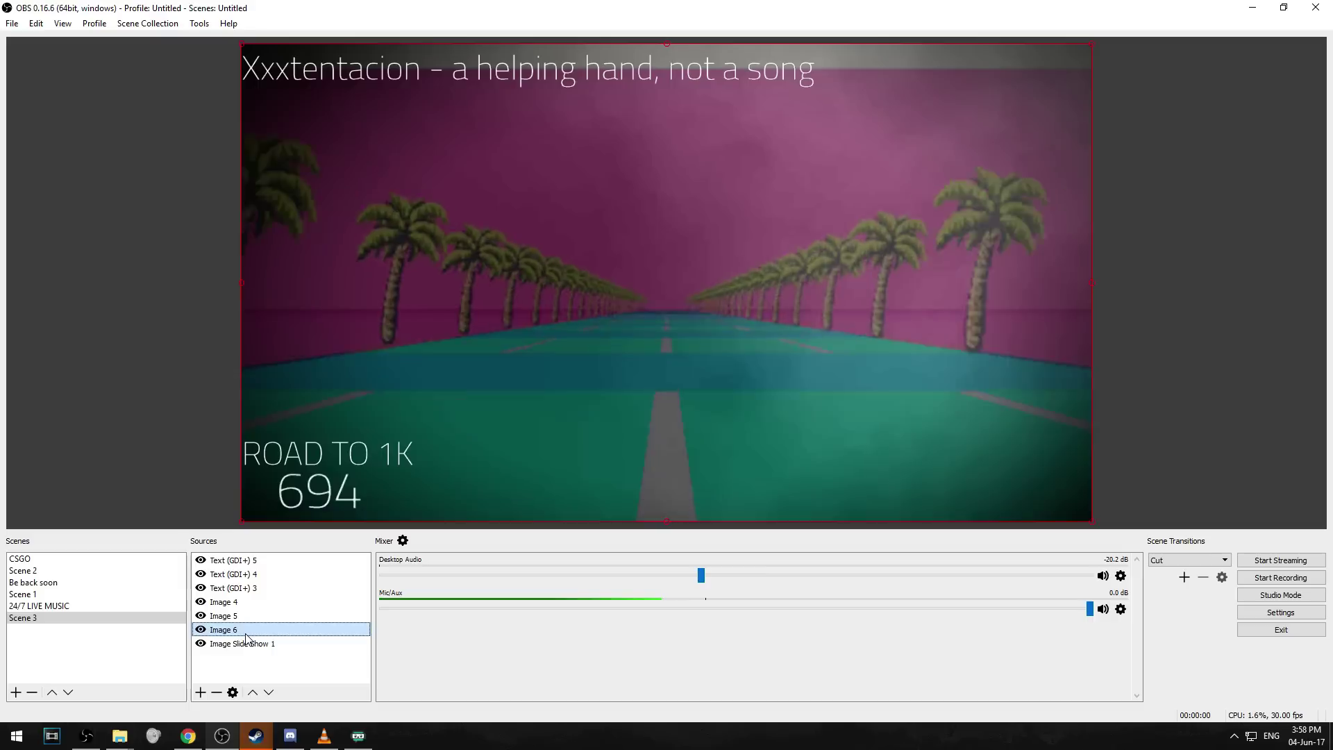